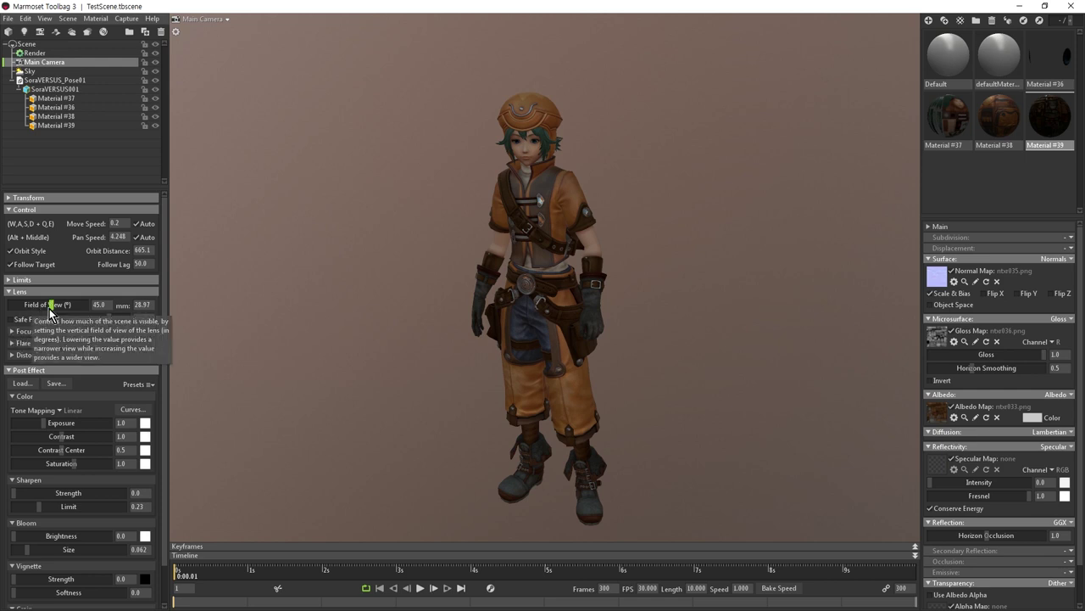
Try narrowing the Main Camera's field of view to about 29° and further to about 8°.
mouse_move(51, 307)
left_mouse_down()
mouse_move(67, 306)
mouse_move(39, 305)
left_mouse_up()
mouse_move(657, 95)
right_mouse_down("alt")
mouse_move(659, 208)
mouse_move(659, 106)
right_mouse_up("alt")
middle_click_drag(659, 106, 704, 332, "alt")
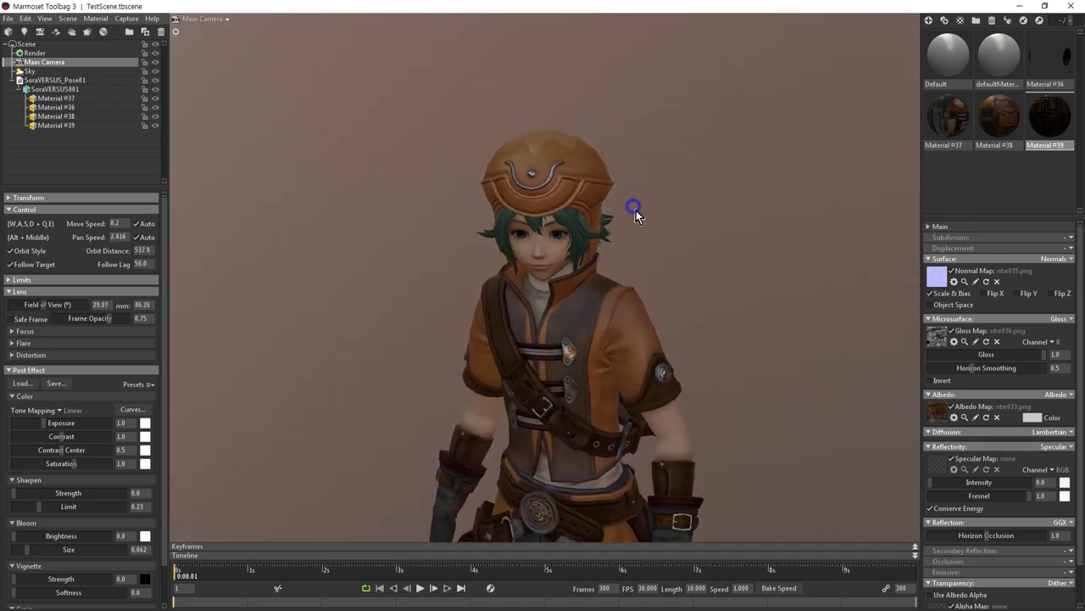
right_click_drag(636, 210, 601, 208, "alt")
left_click_drag(44, 305, 27, 305)
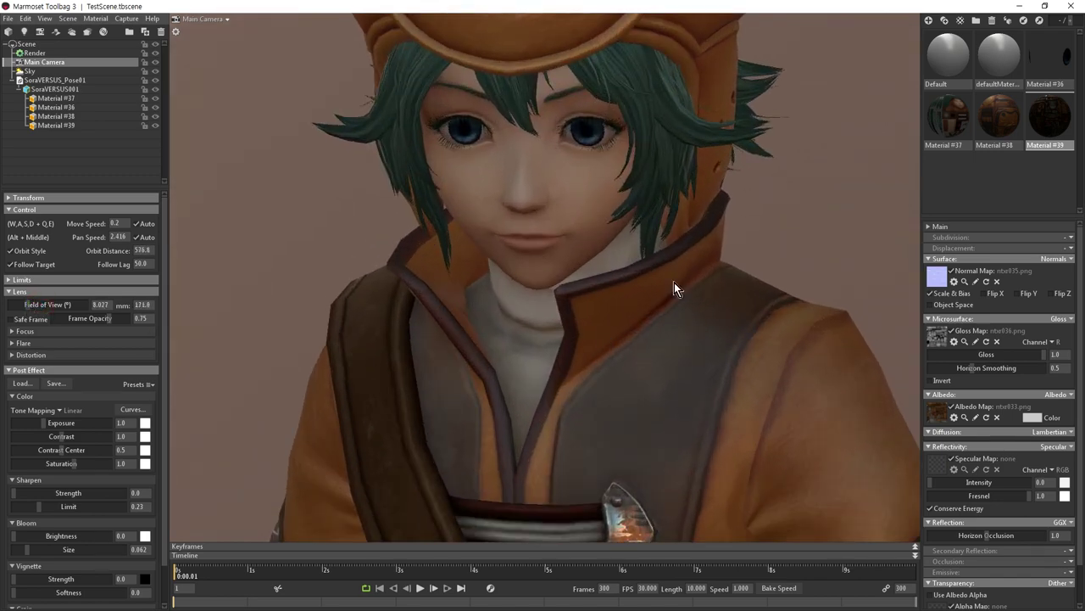
right_click_drag(675, 288, 219, 240)
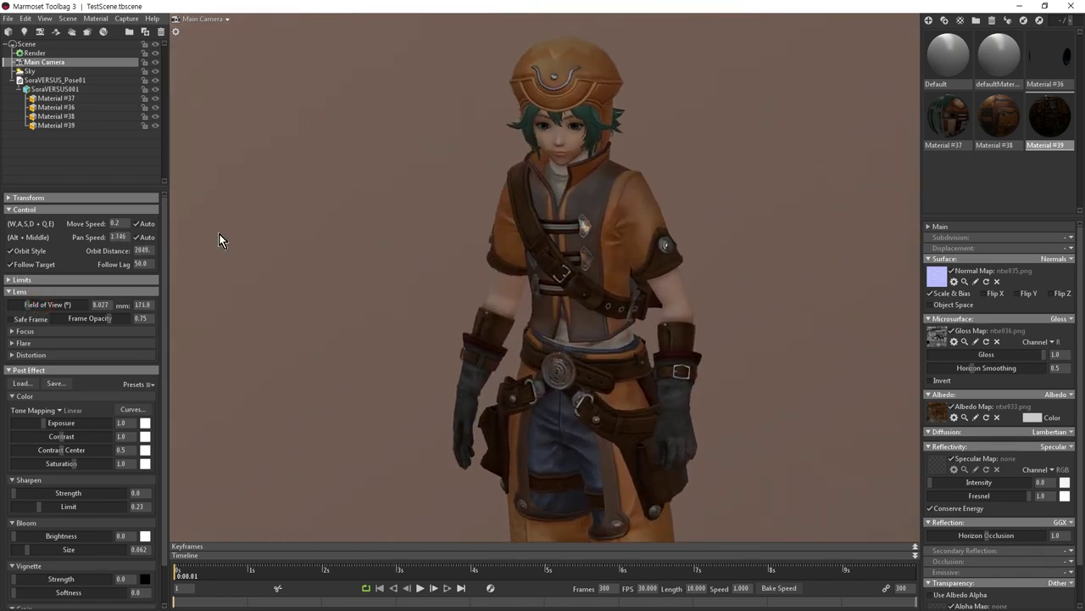
Try a very wide field of view of about 134.7° on the Main Camera.
left_click_drag(56, 304, 81, 305)
right_click_drag(511, 286, 691, 194, "alt")
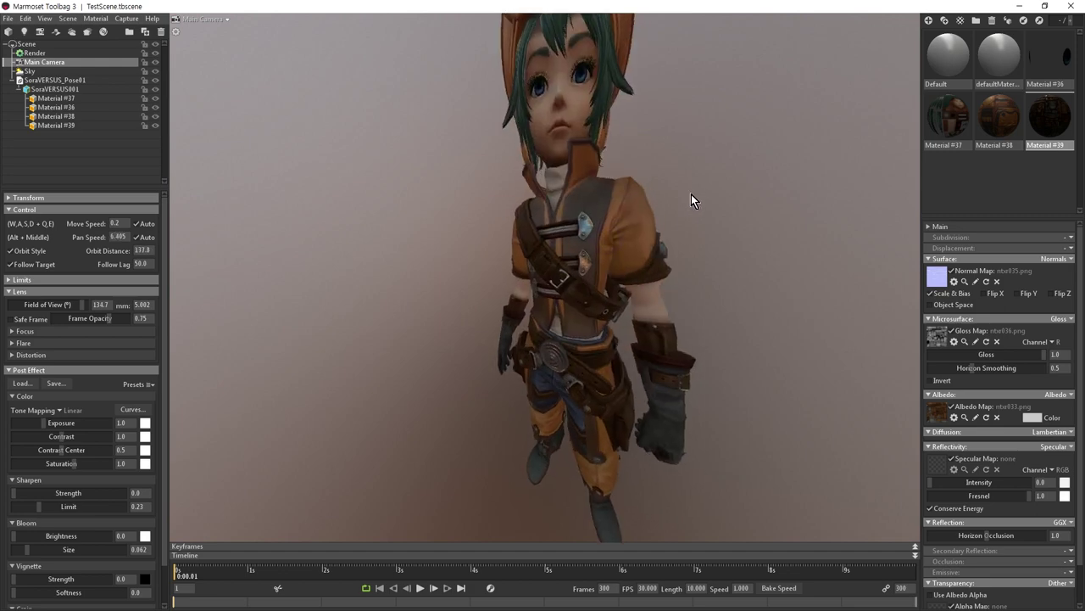
left_click_drag(691, 194, 501, 225)
Set the Main Camera's field of view to about 58.94°.
left_click_drag(67, 305, 48, 305)
right_click_drag(441, 259, 339, 297, "alt")
left_click_drag(48, 306, 76, 305)
right_click_drag(547, 278, 748, 293)
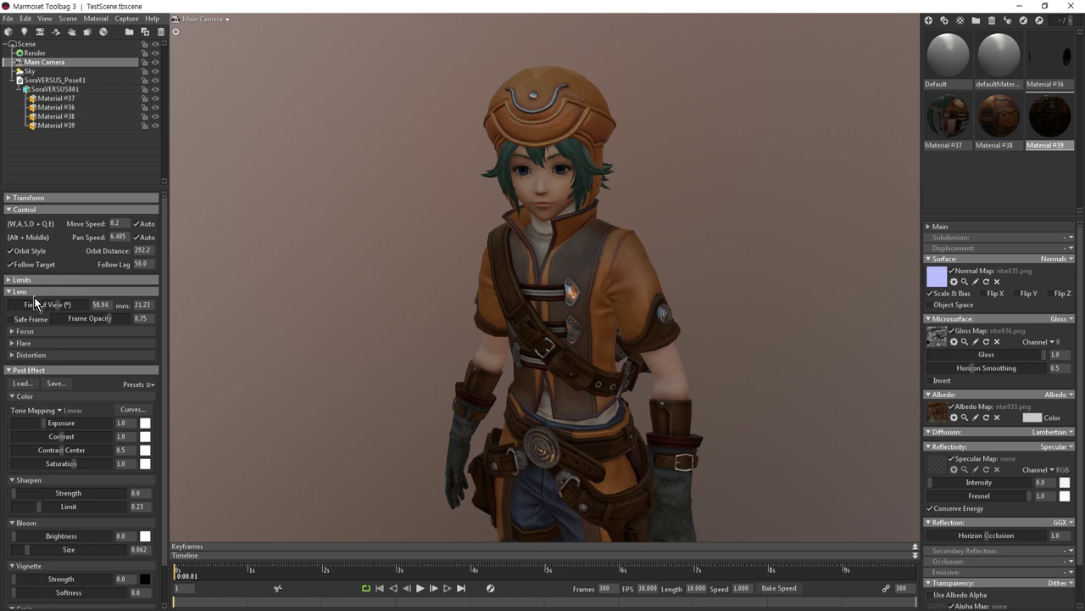
Enable depth of field for the Main Camera and place the focus point on the character's face.
left_click(11, 333)
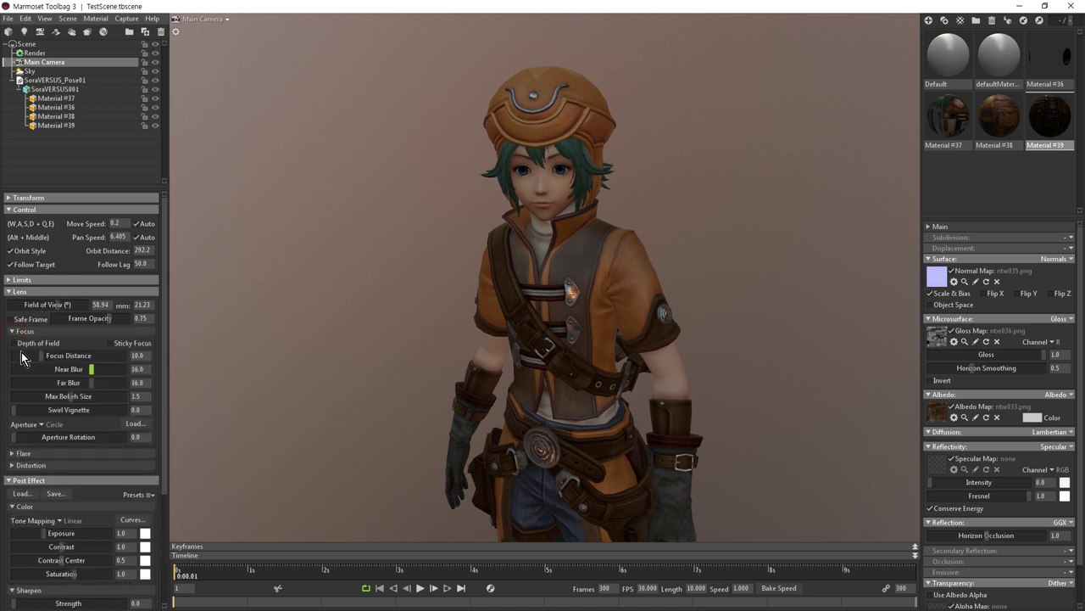
left_click(26, 344)
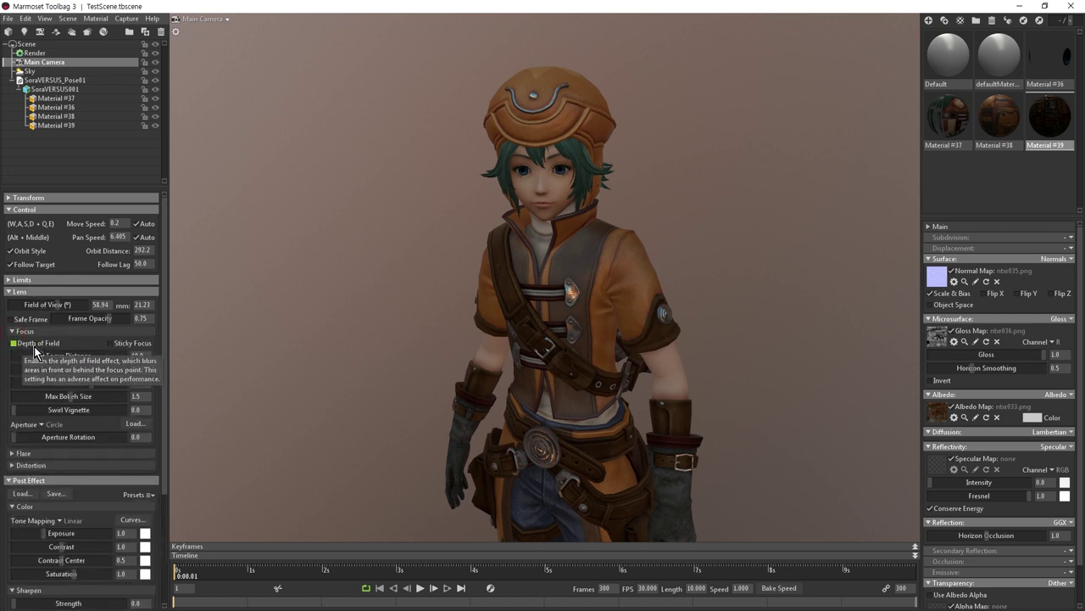
left_click(22, 348)
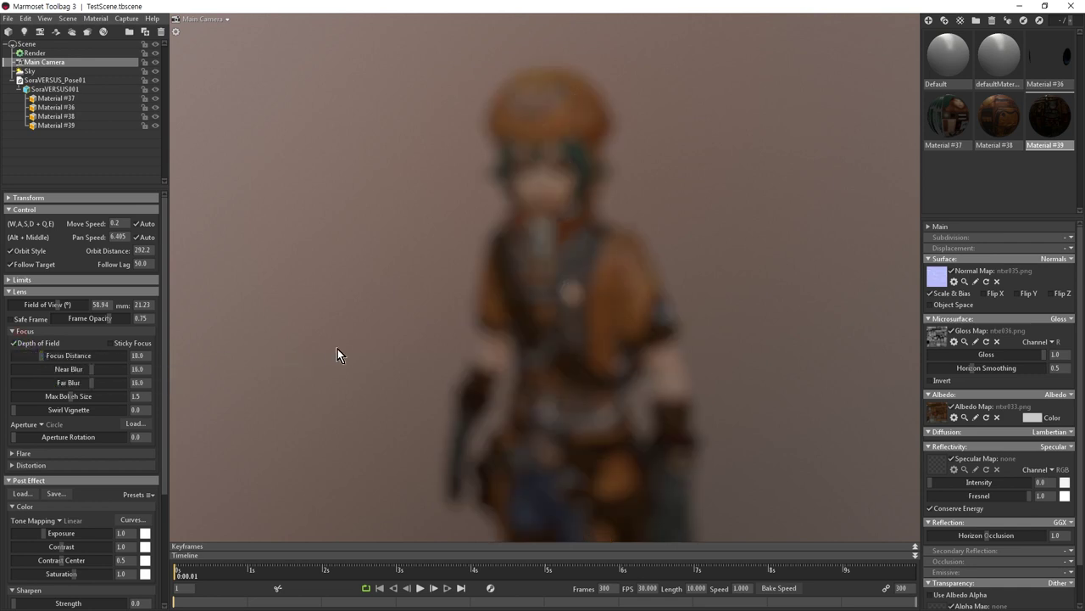
left_click(568, 245, "ctrl")
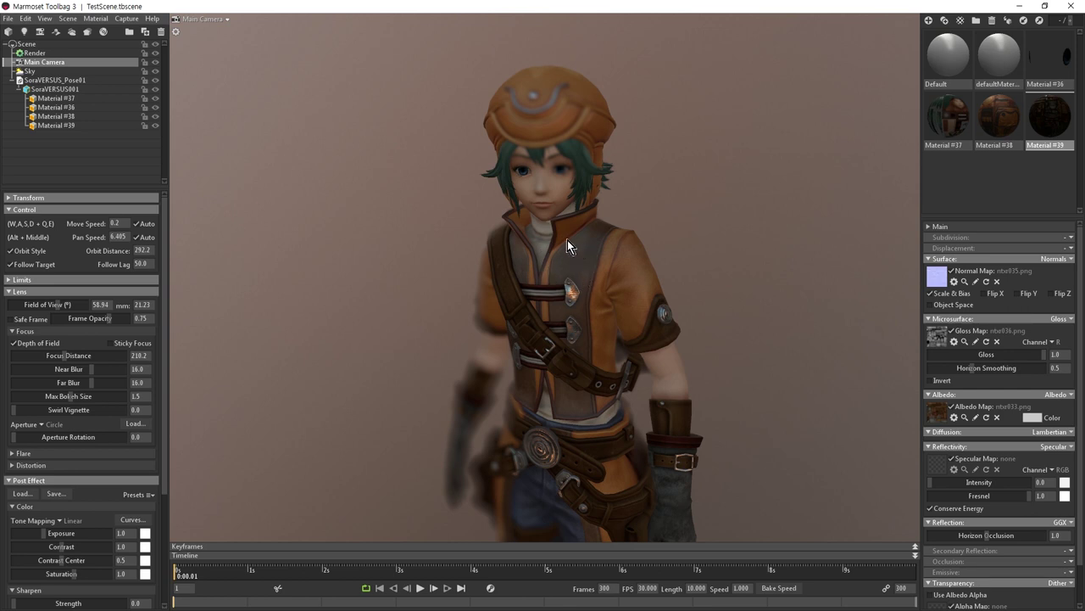
left_click_drag(739, 363, 763, 432)
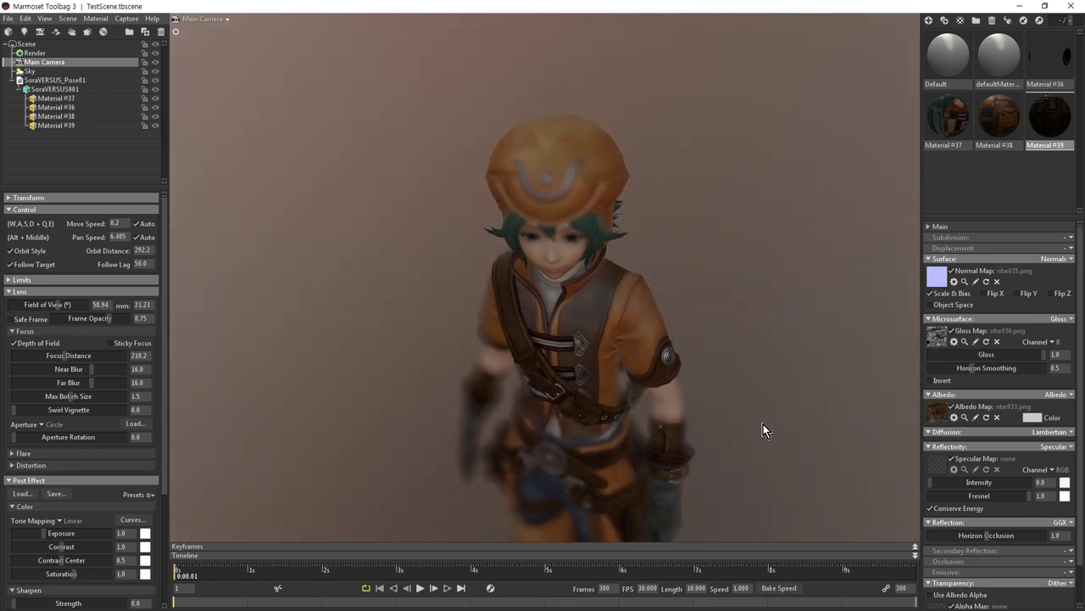
left_click(553, 266, "ctrl")
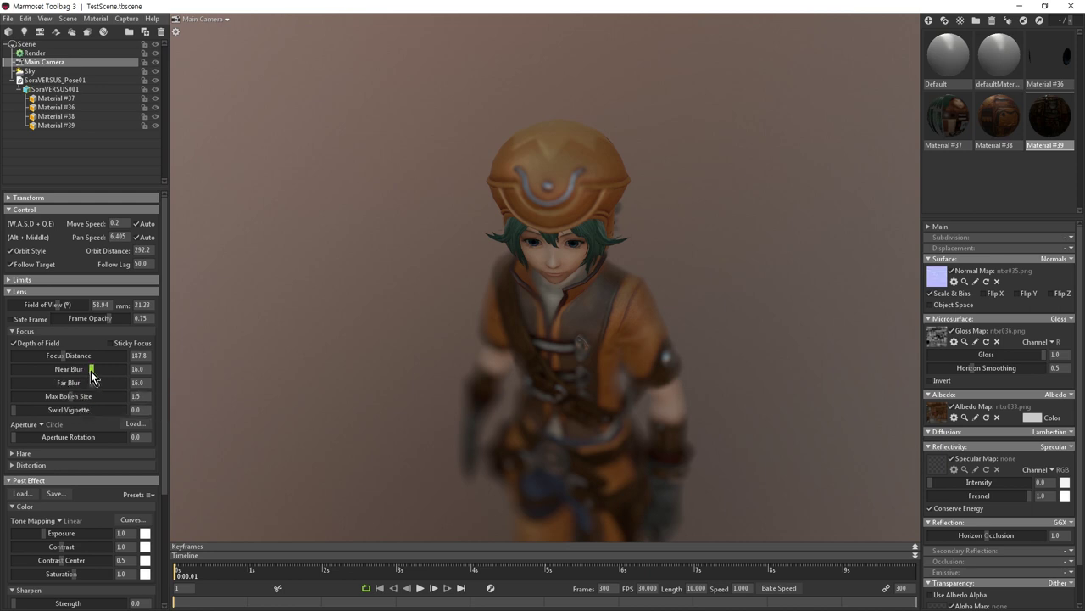
Set Near Blur to about 6.018, Far Blur to 5.067 and Max Bokeh Size to 1.59, and turn depth of field off.
left_click_drag(91, 370, 61, 370)
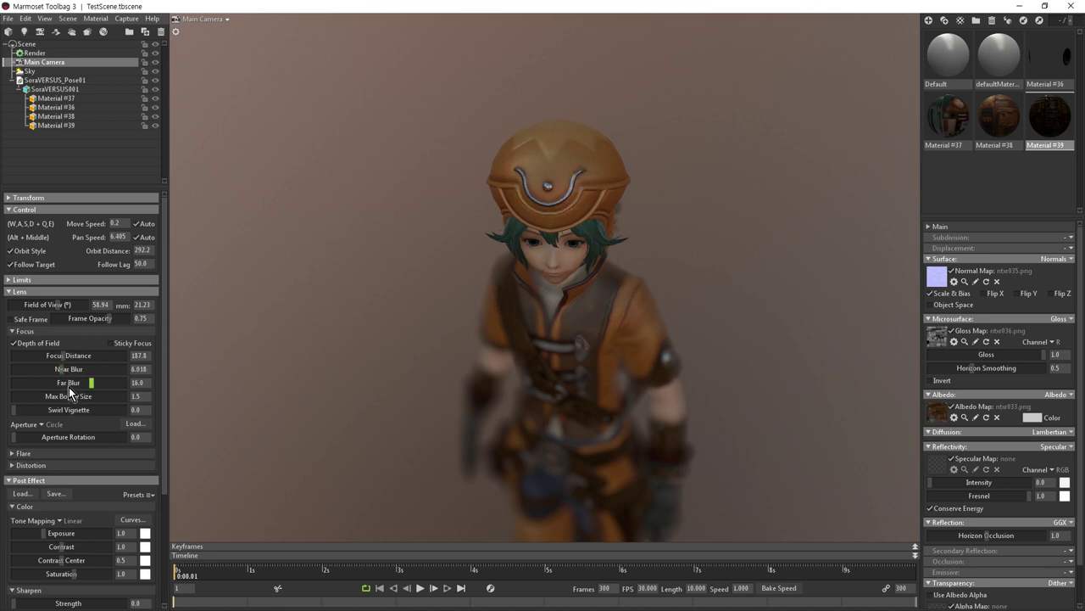
left_click_drag(91, 384, 52, 383)
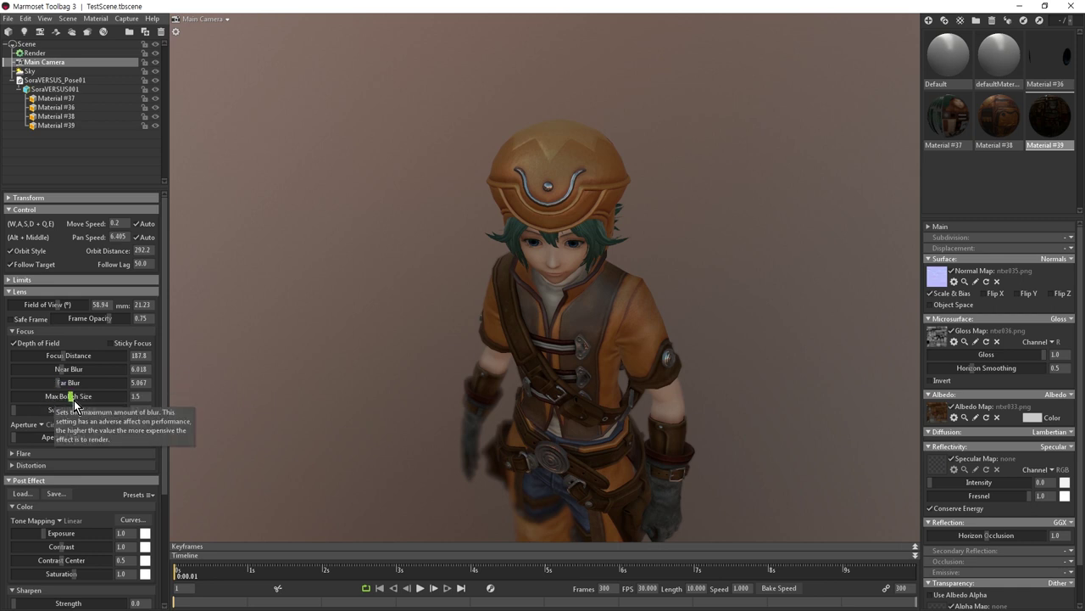
mouse_move(74, 399)
left_mouse_down()
mouse_move(52, 396)
mouse_move(128, 397)
mouse_move(59, 401)
mouse_move(69, 397)
left_mouse_up()
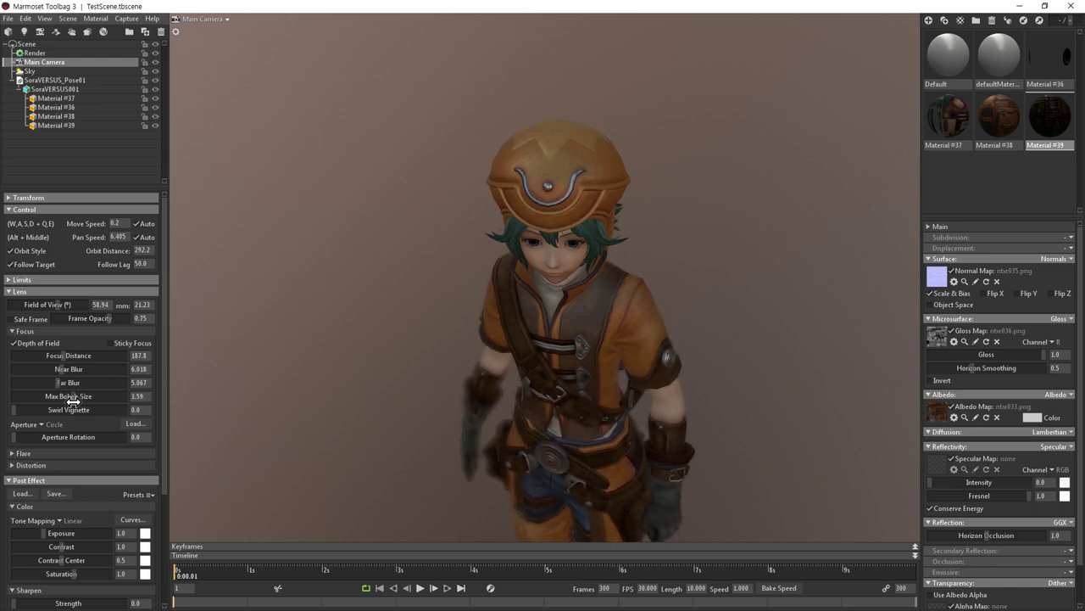
left_click(19, 343)
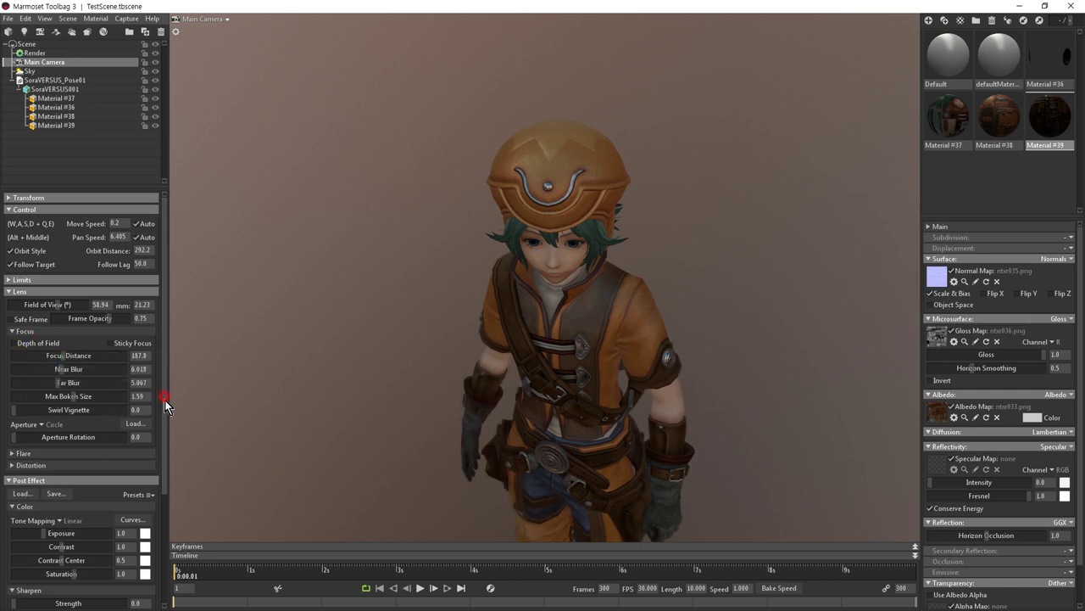
Set the camera's post effect exposure to about 0.875, contrast to 0.999 and contrast center to 0.523.
left_click_drag(165, 399, 173, 520)
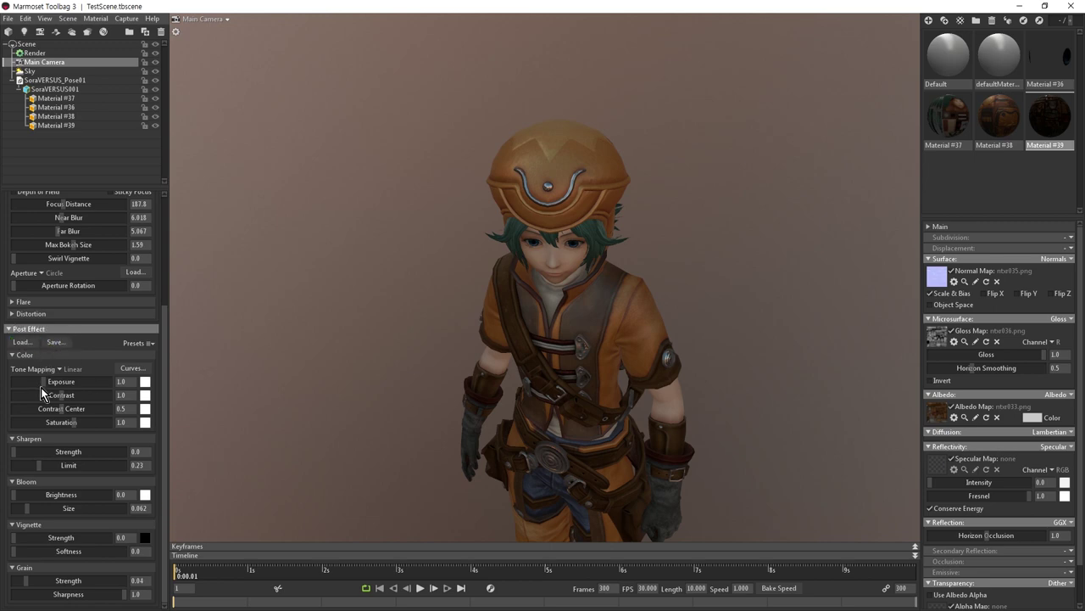
left_click_drag(44, 382, 60, 408)
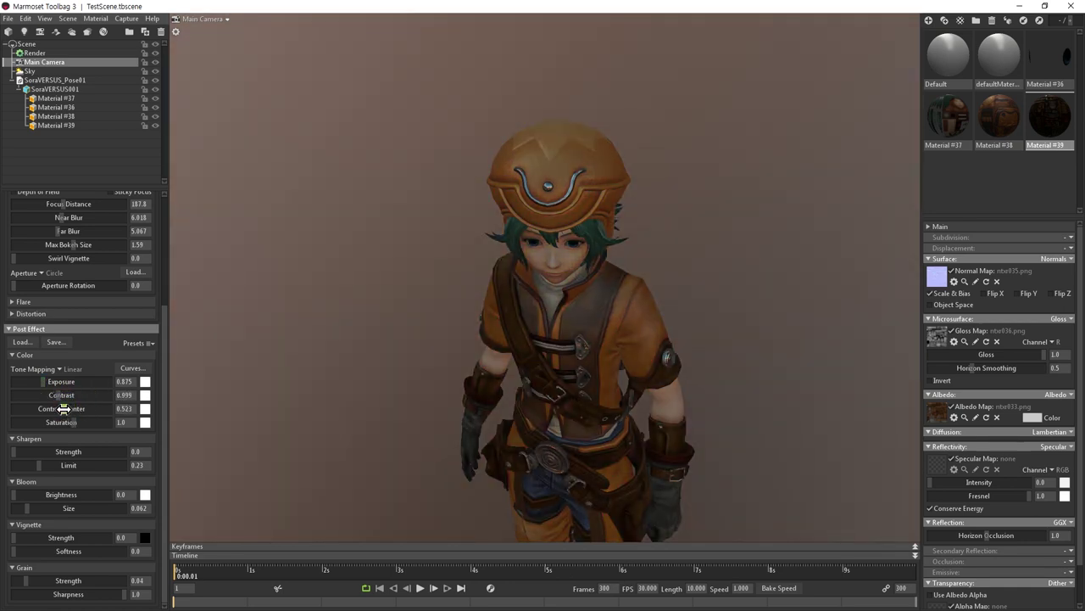
Try a strong sharpen strength in the camera's post effects and undo it.
left_click_drag(31, 450, 119, 470)
scroll(116, 479, "up", 4)
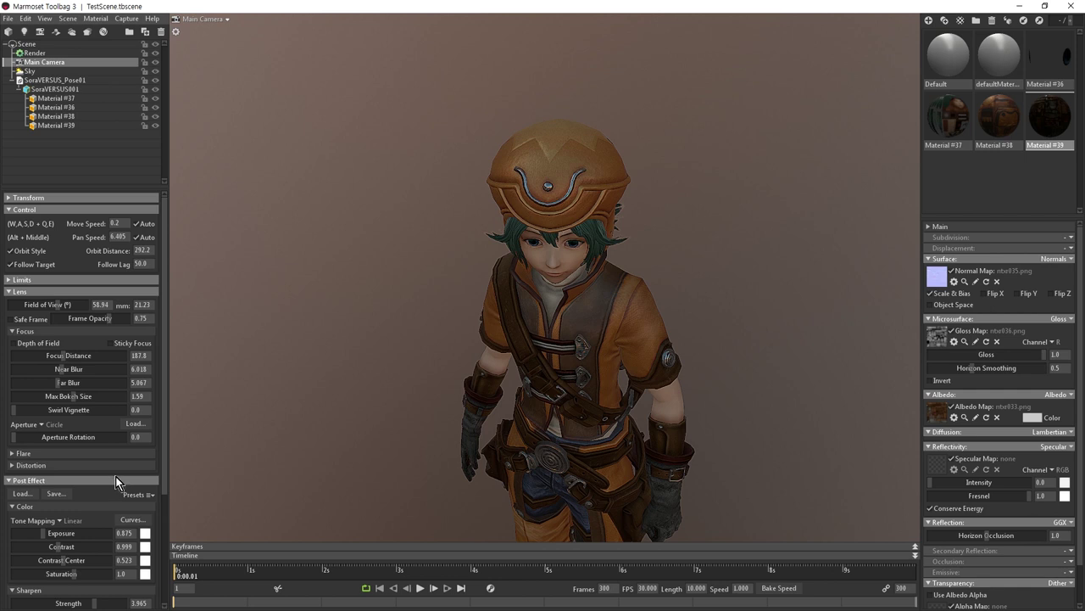
key("ctrl+z")
scroll(165, 471, "down", 4)
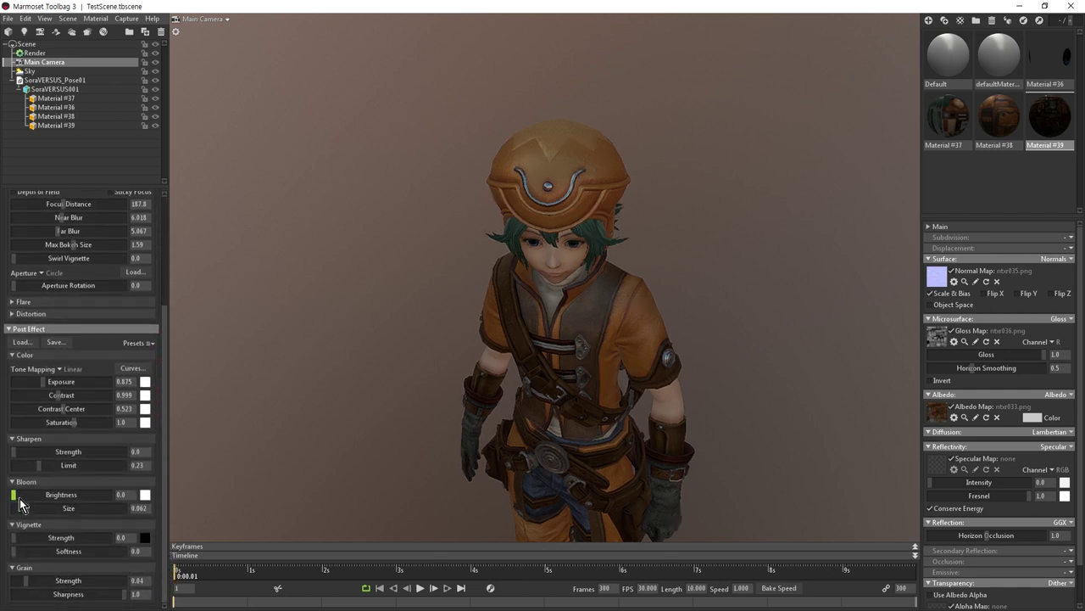
Try a bloom brightness of about 0.74 and a vignette strength on the camera, returning both to 0.
left_click_drag(75, 495, 75, 495)
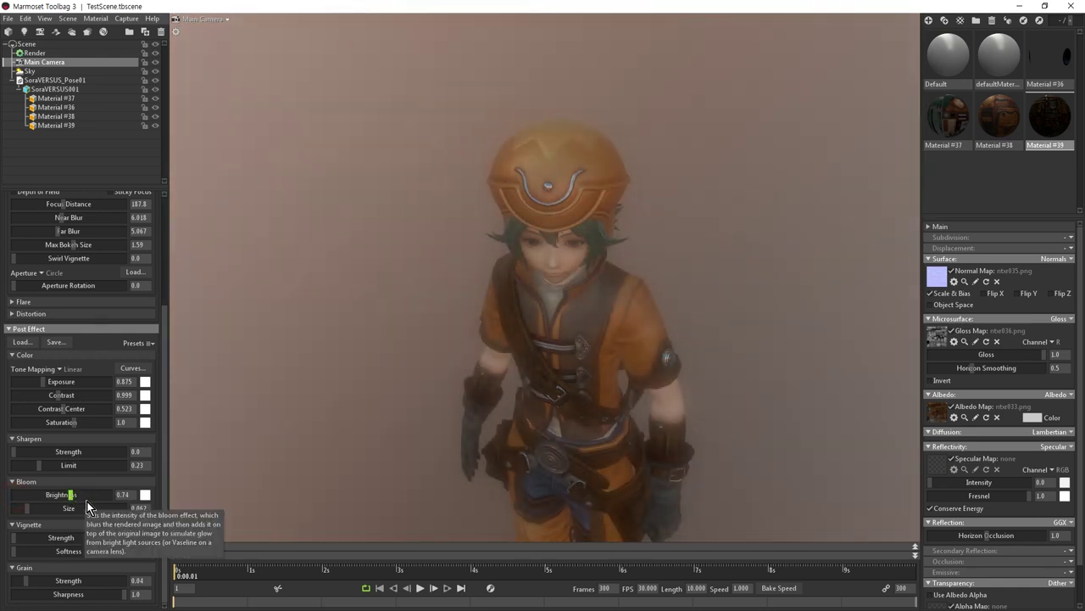
scroll(86, 506, "up", 4)
left_click_drag(166, 476, 178, 600)
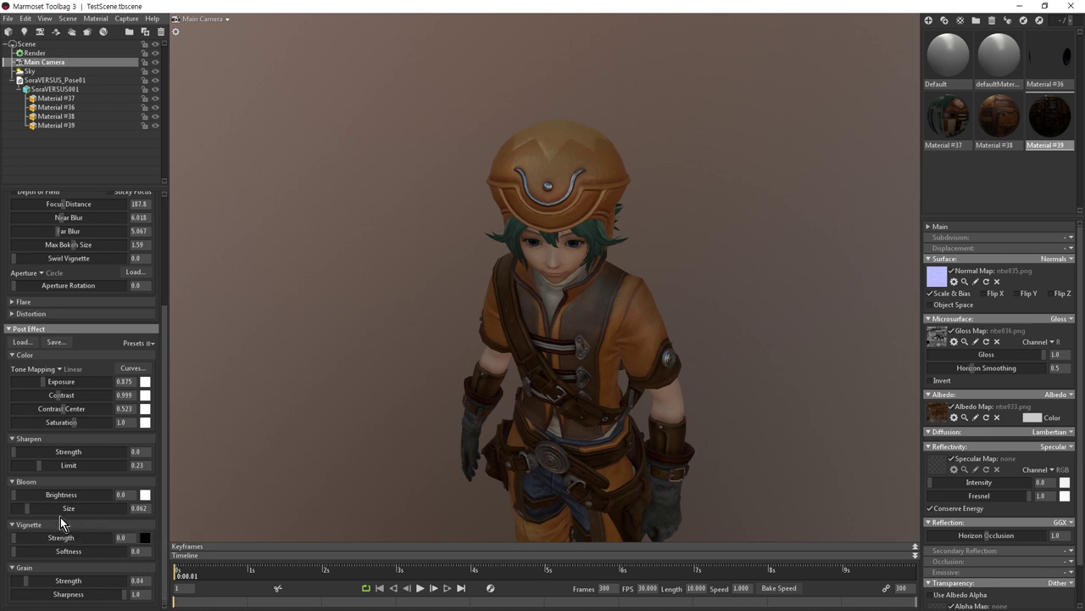
mouse_move(15, 537)
left_mouse_down()
mouse_move(108, 539)
mouse_move(5, 537)
left_mouse_up()
scroll(164, 423, "up", 4)
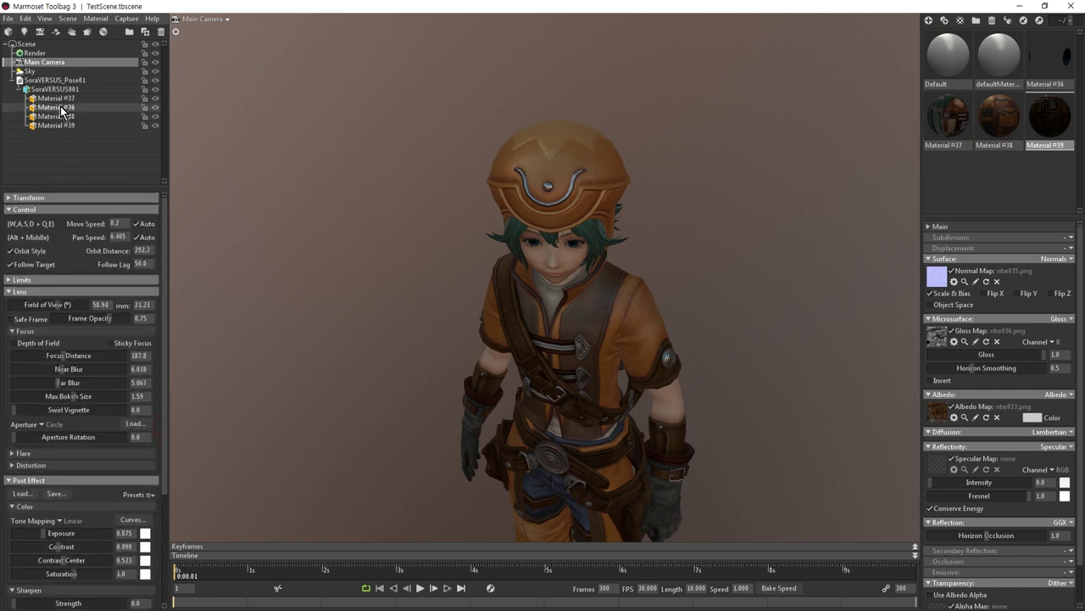
Try raising the Sky light's brightness to about 4.171.
left_click(43, 73)
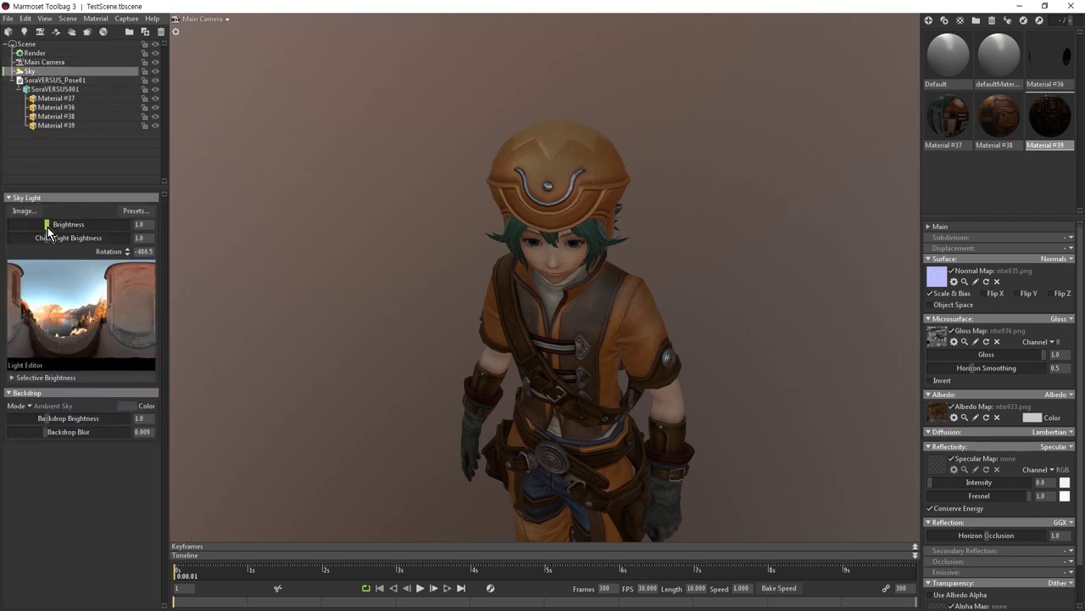
mouse_move(47, 225)
left_mouse_down()
mouse_move(75, 226)
mouse_move(47, 227)
mouse_move(62, 226)
left_mouse_up()
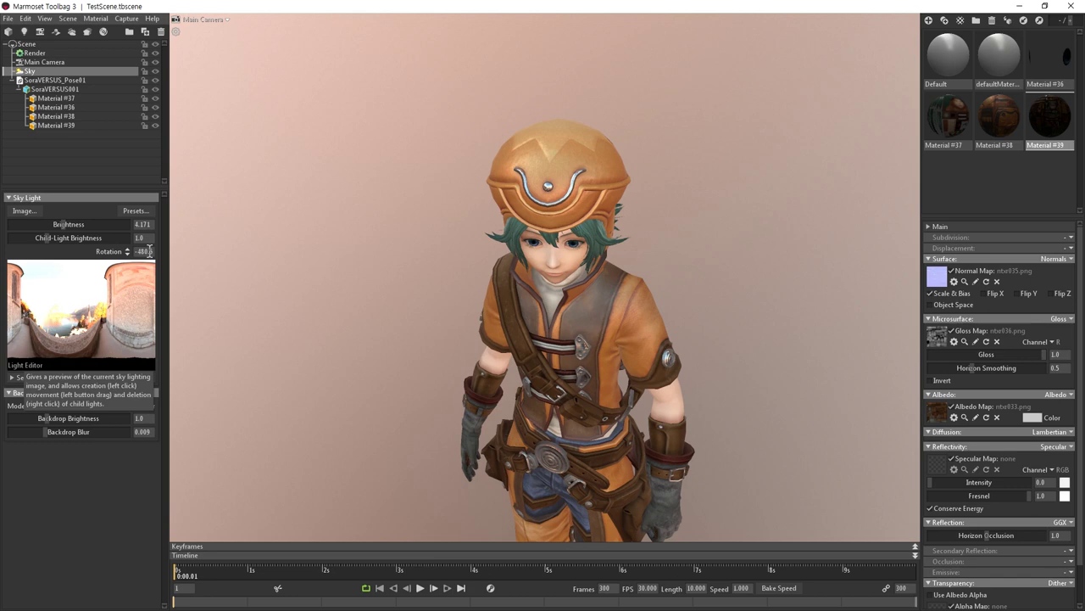
Compare several sky lighting presets, including Garage, Lands End and Narita Plaza, and apply the Grace Cathedral preset.
left_click(134, 211)
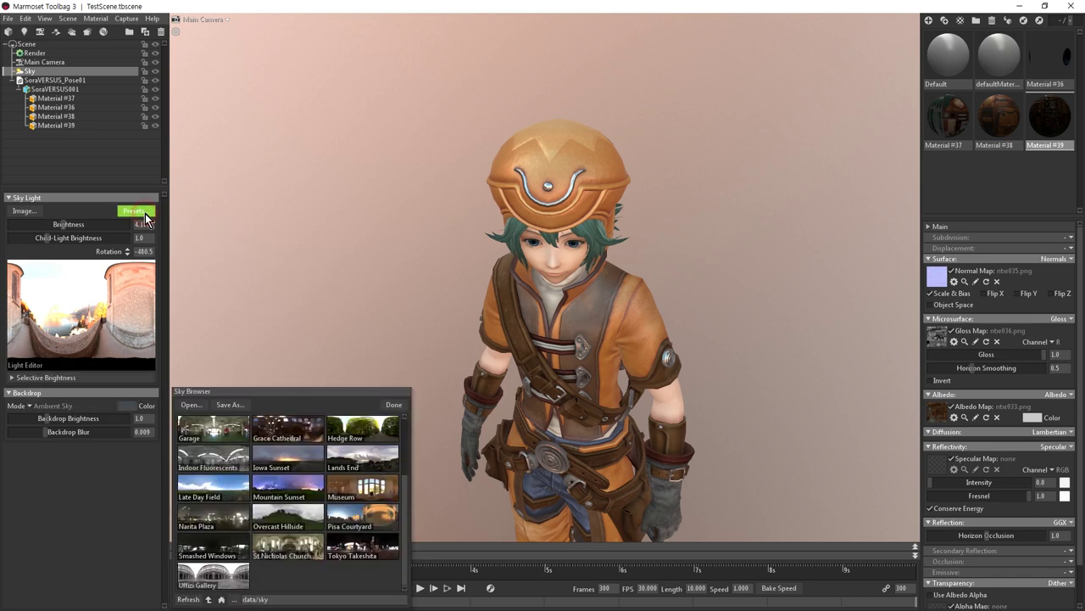
left_click(217, 432)
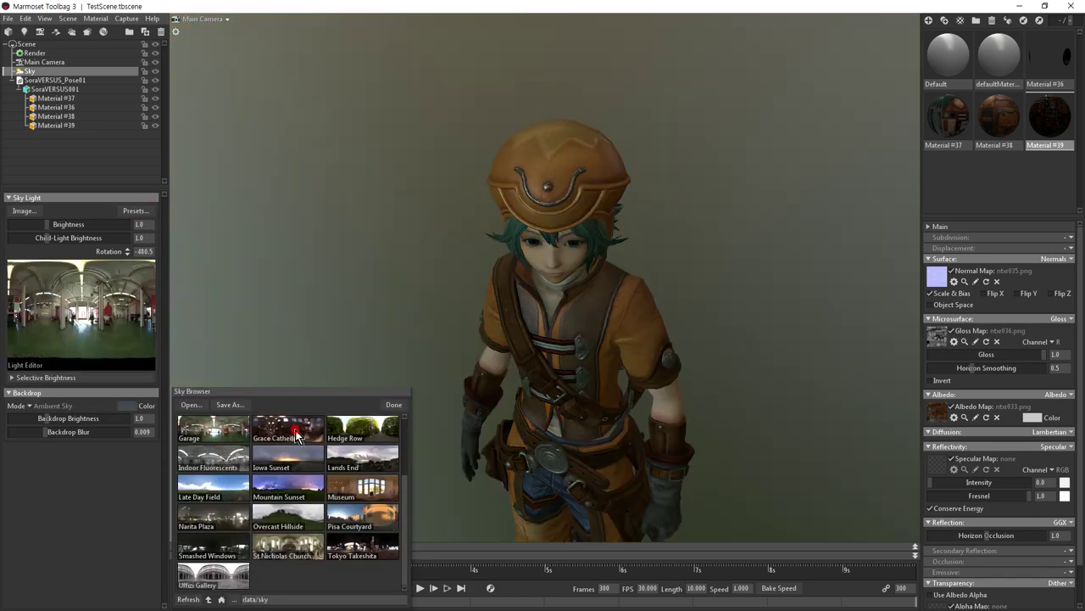
left_click(293, 431)
left_click(354, 460)
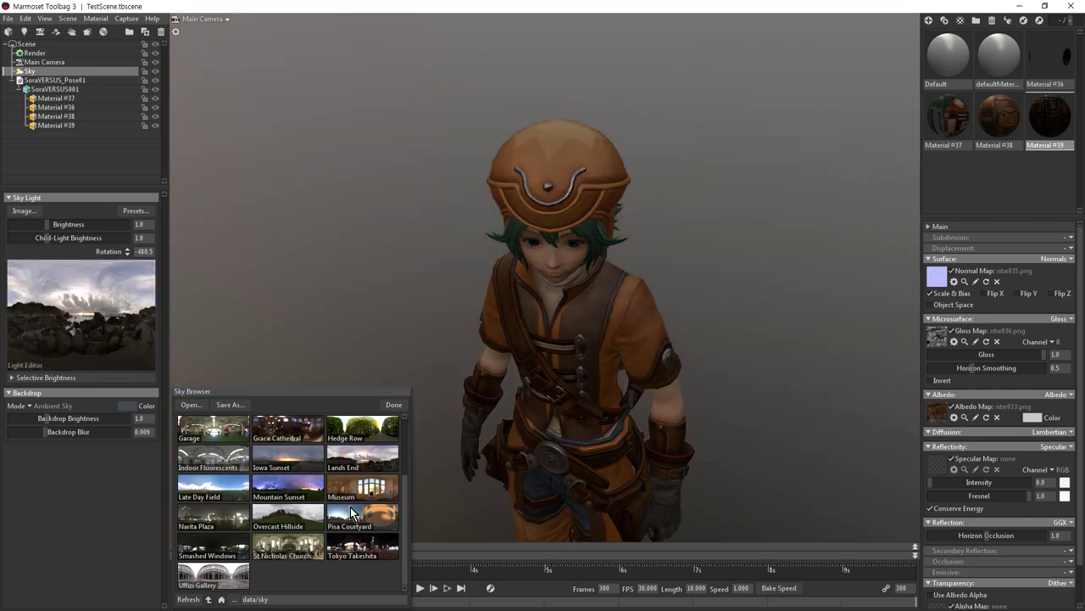
left_click(226, 518)
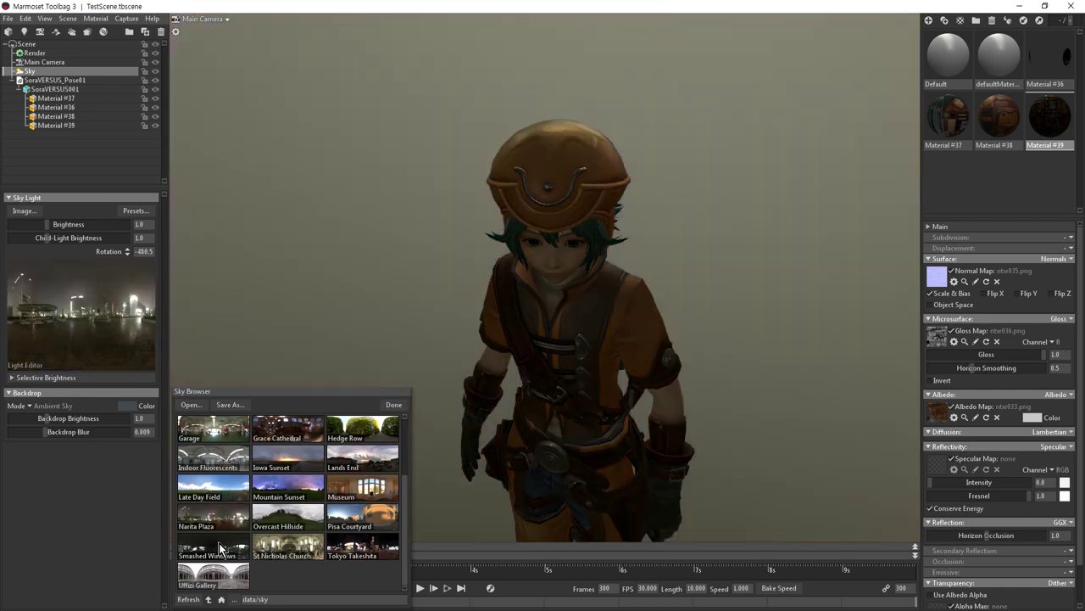
left_click(287, 550)
left_click(299, 435)
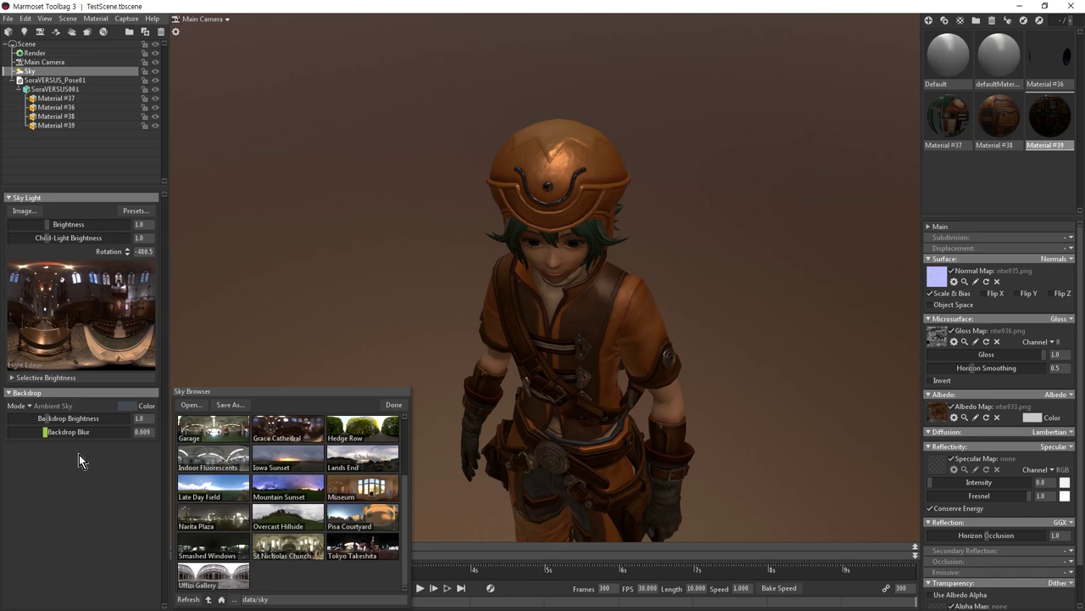
left_click(392, 405)
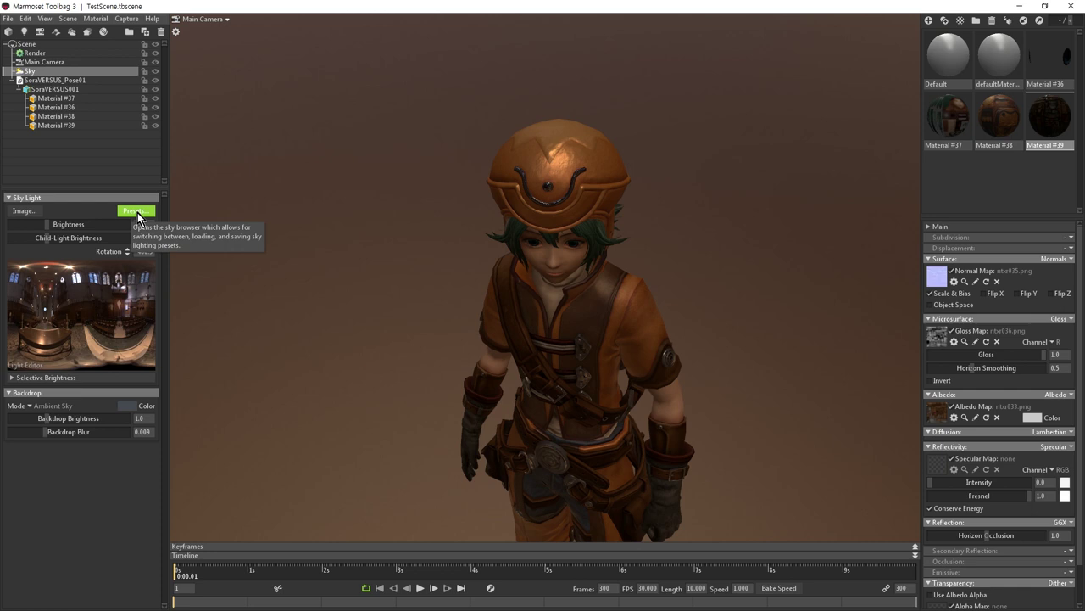
left_click(30, 217)
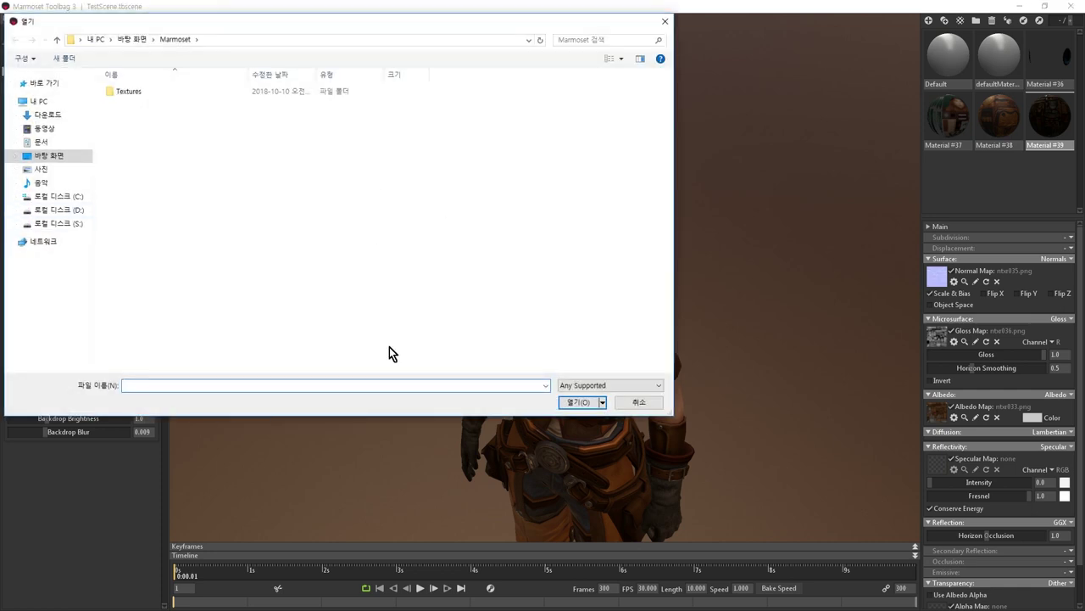
left_click(632, 403)
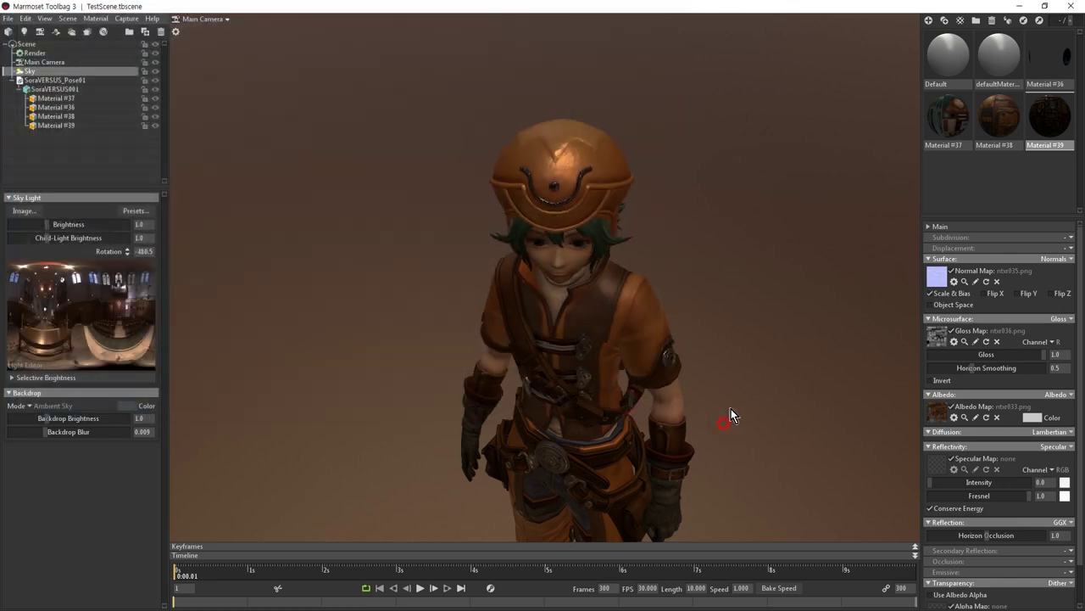
Set the Sky's backdrop mode to Blurred Sky.
scroll(772, 375, "up", 5)
scroll(748, 269, "down", 8)
left_click_drag(749, 269, 699, 332)
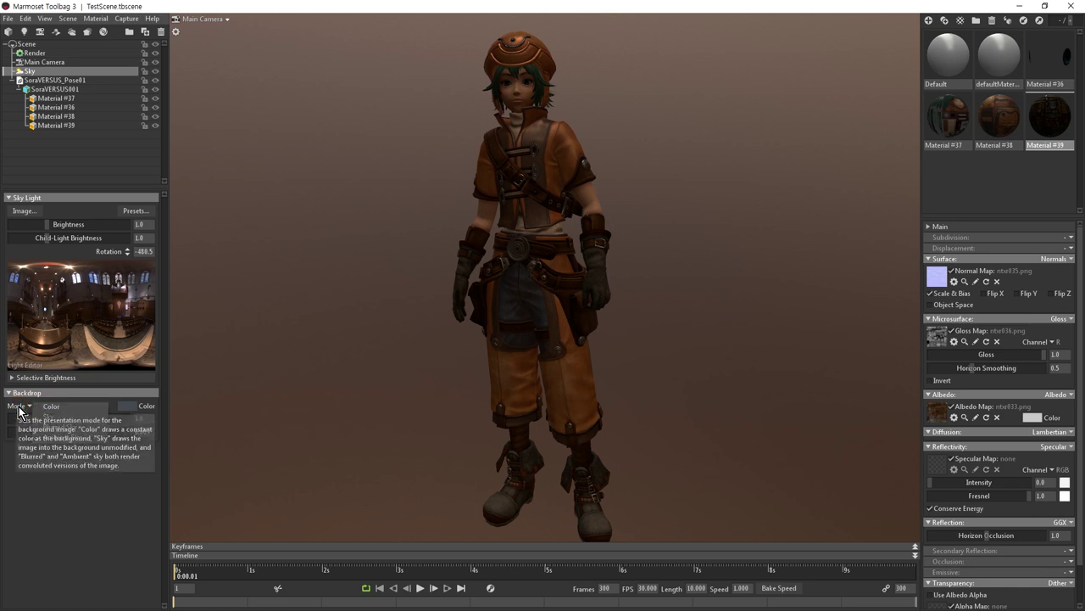
left_click(20, 407)
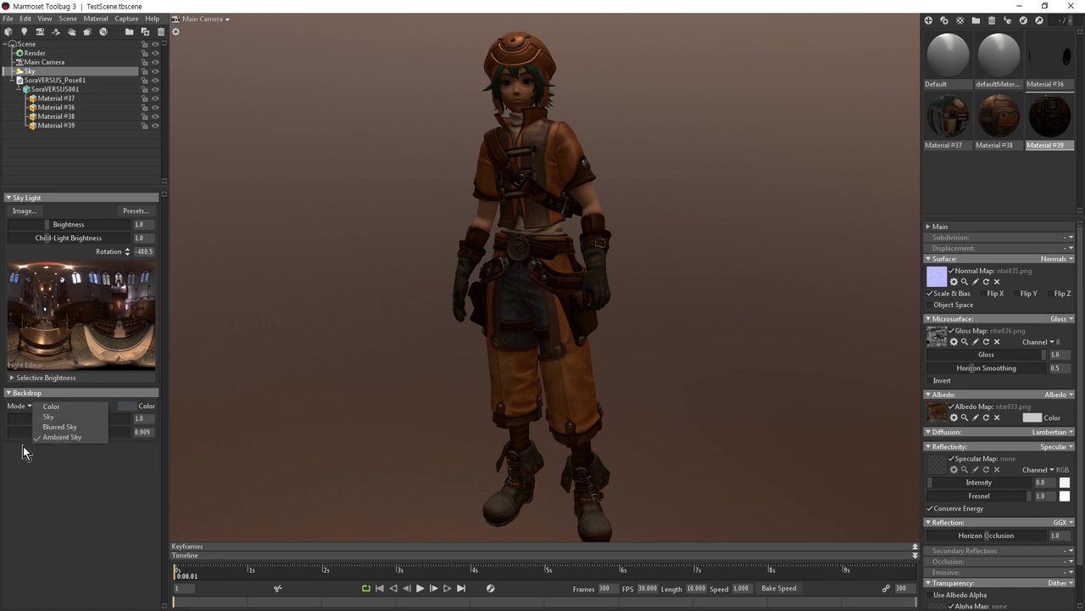
left_click(66, 428)
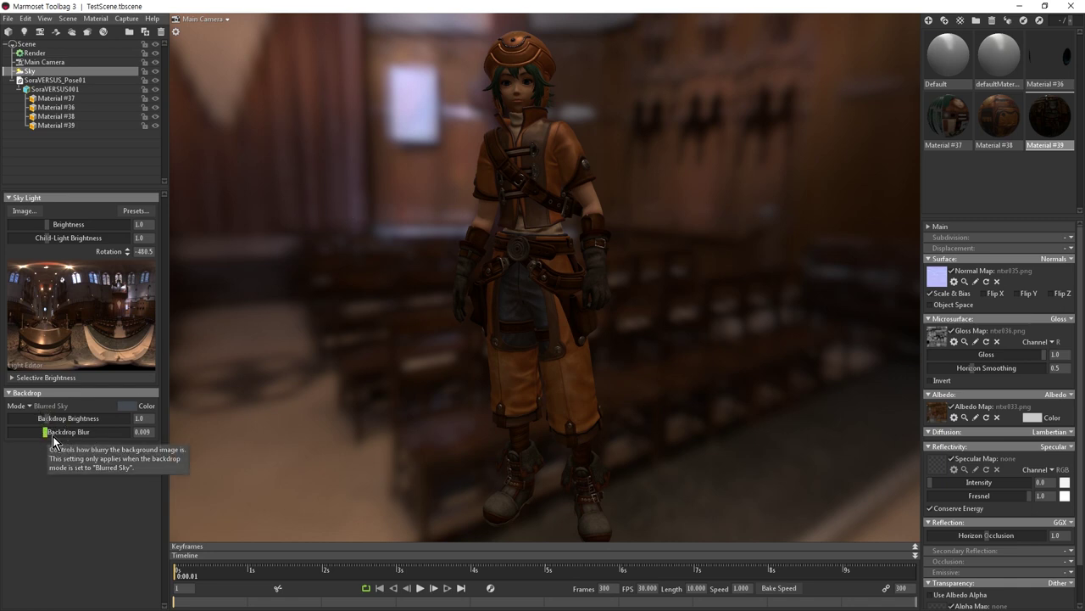
Compare the backdrop without blur against a strong blur, and set the Sky's Backdrop Blur to 0.1.
left_click_drag(47, 435, 3, 433)
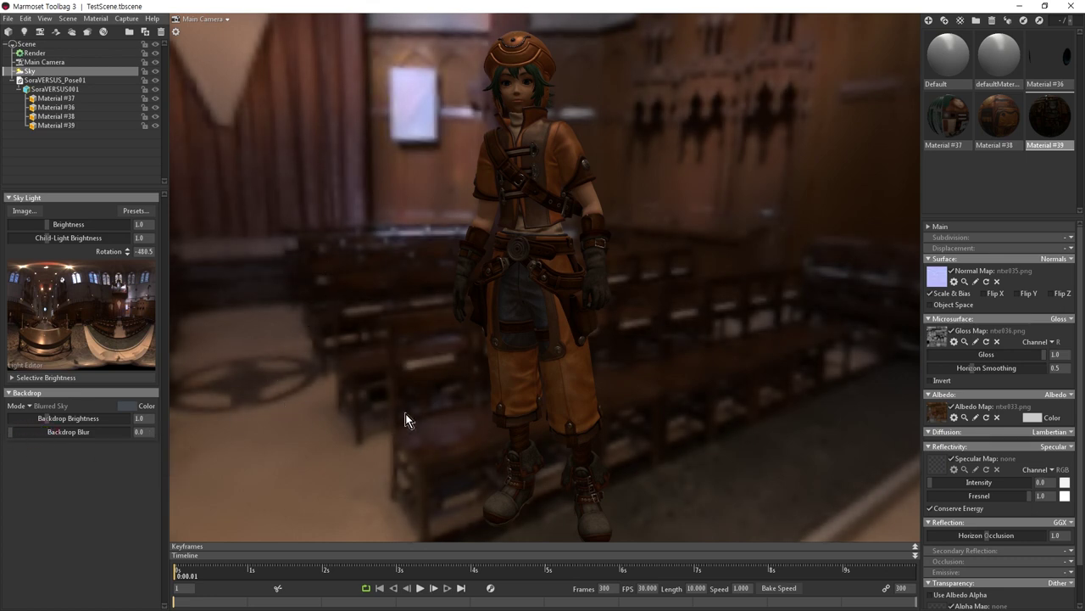
left_click_drag(21, 435, 148, 435)
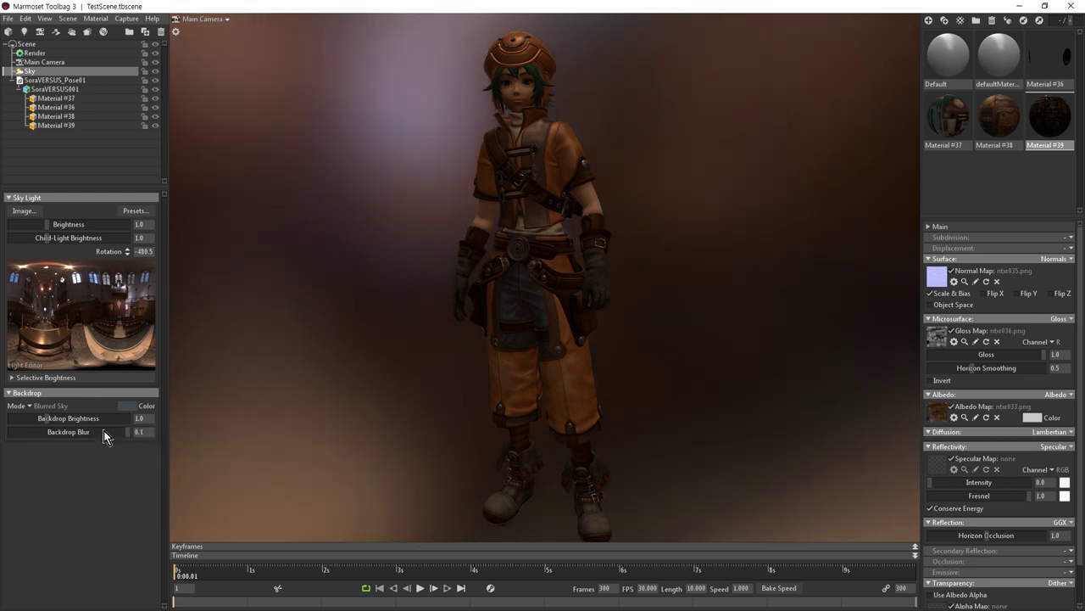
Try the plain Sky backdrop mode behind the character.
left_click(18, 406)
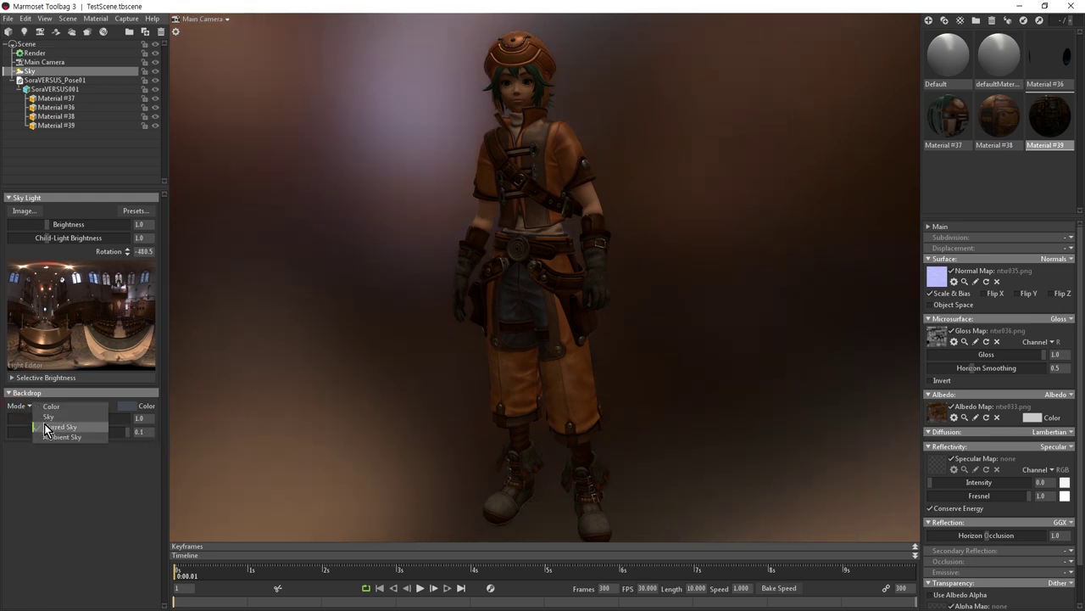
left_click(47, 417)
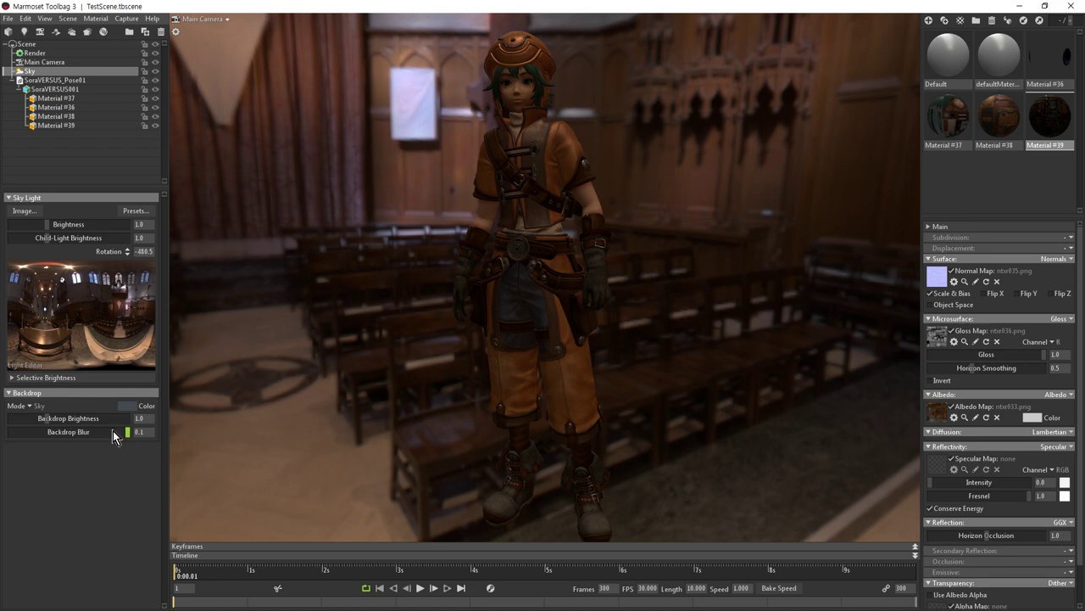
left_click_drag(112, 430, 144, 435)
Try the Color backdrop mode with a bright green, cancel that color, and return the mode to Blurred Sky.
left_click(18, 406)
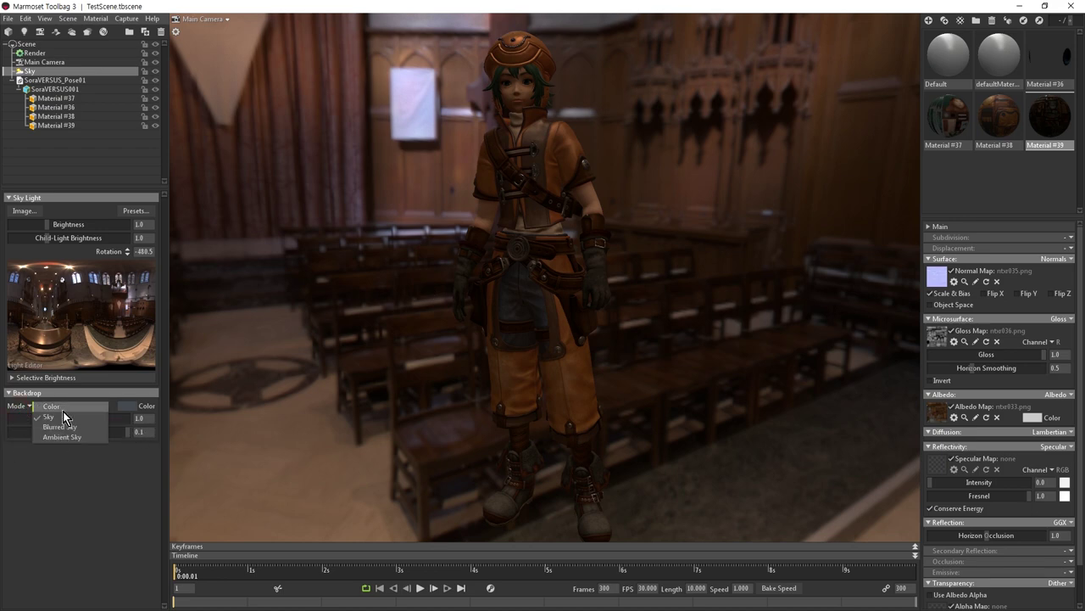
left_click(60, 406)
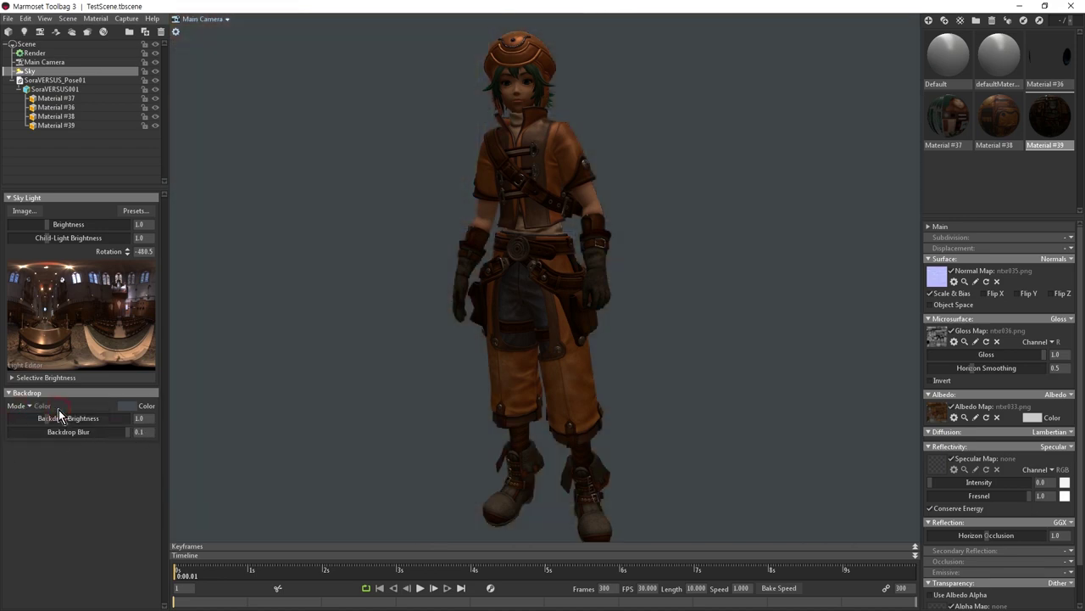
left_click(129, 406)
left_click(281, 493)
left_click(332, 557)
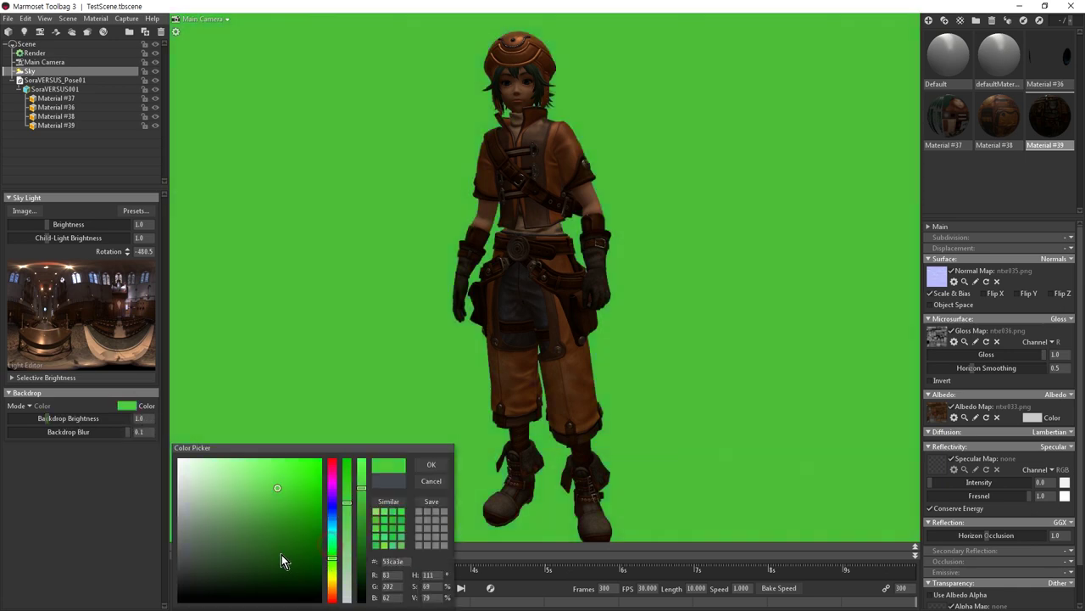
left_click(243, 531)
left_click(431, 481)
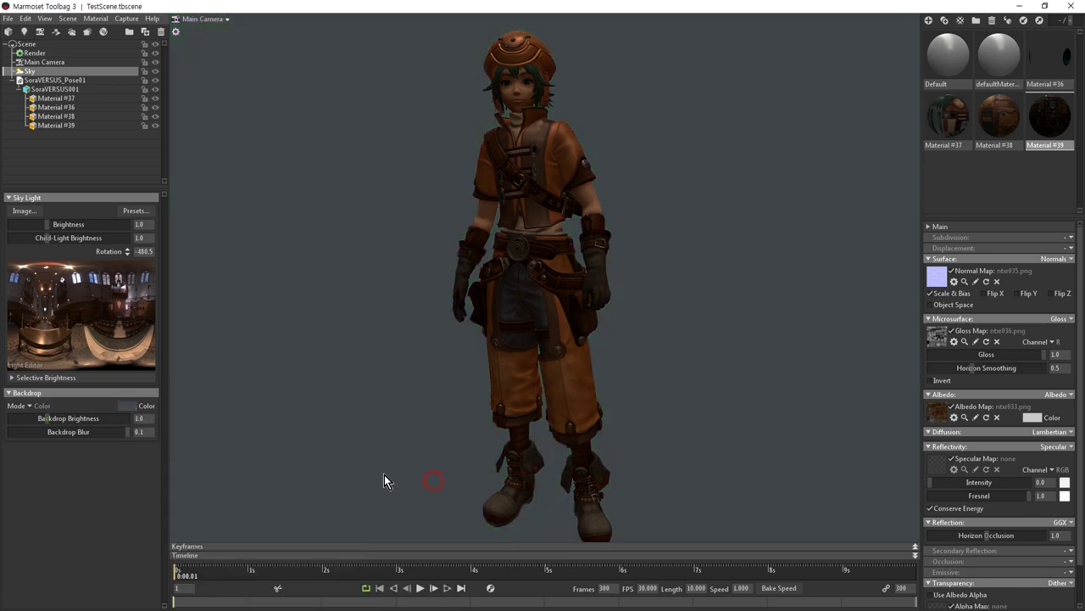
left_click(26, 407)
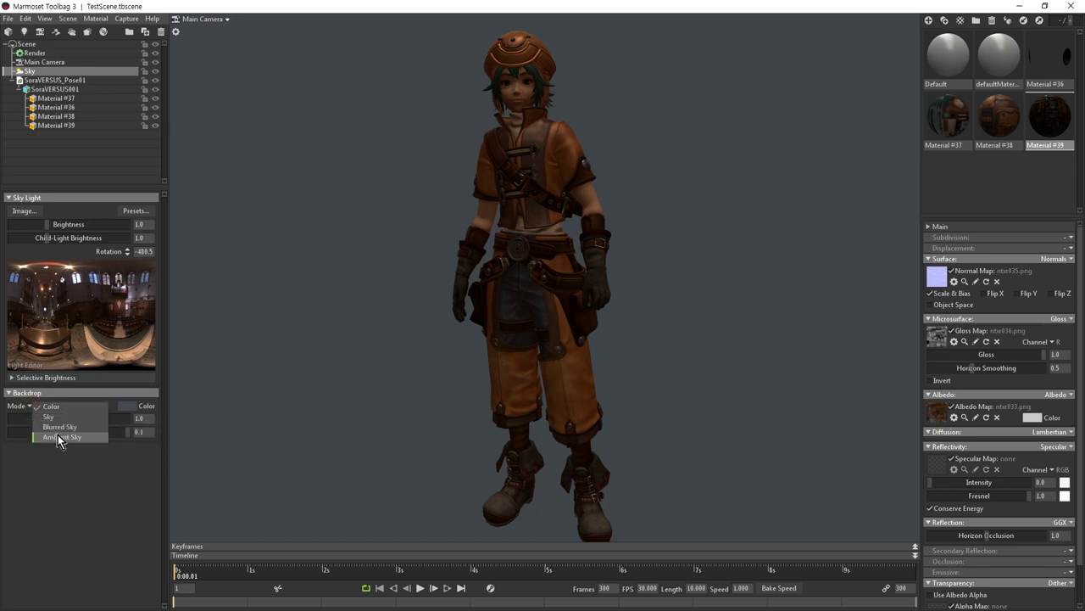
left_click(53, 427)
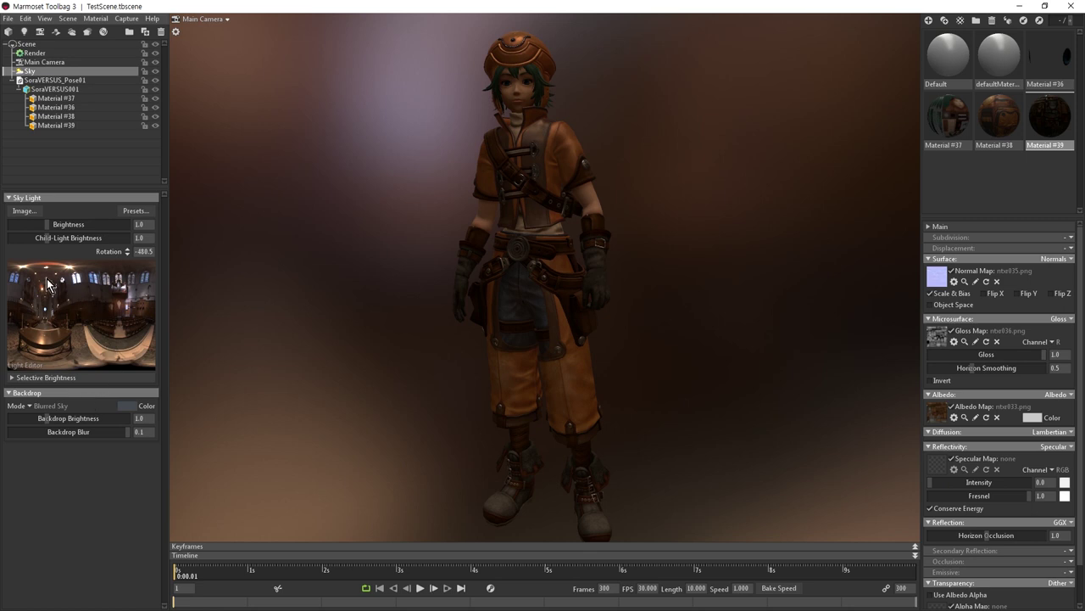
Add two child lights to the Sky by placing them at two points in the lower half of its light image.
left_click(75, 340)
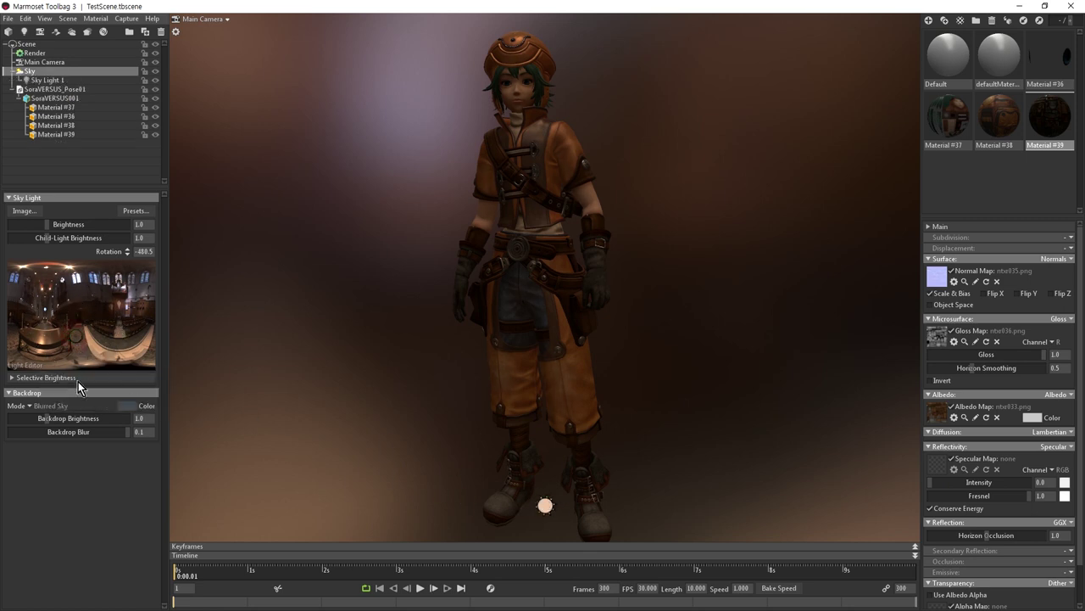
left_click(116, 335)
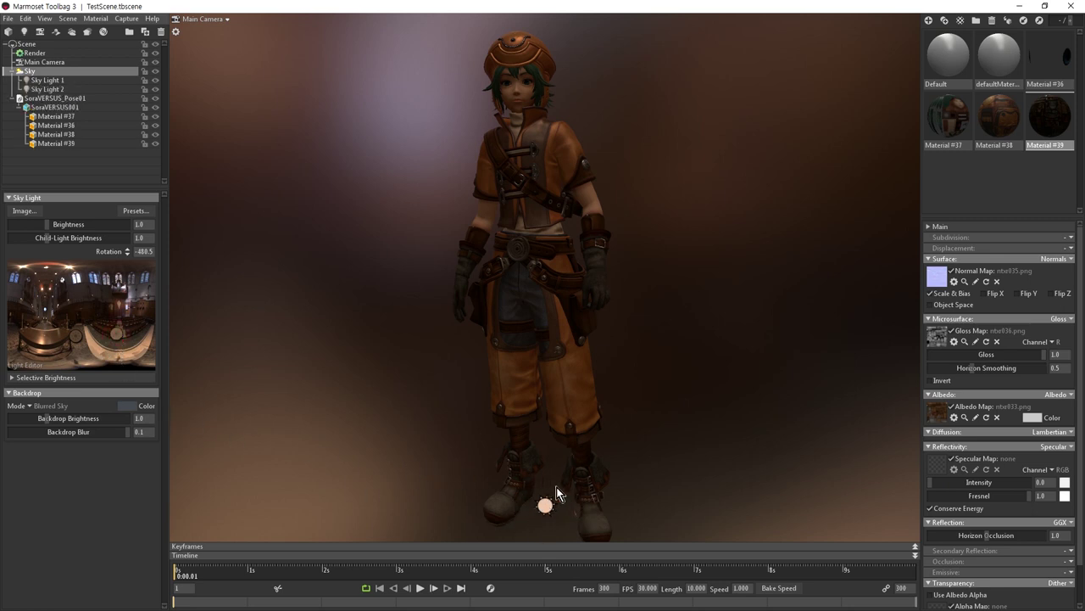
left_click(38, 81)
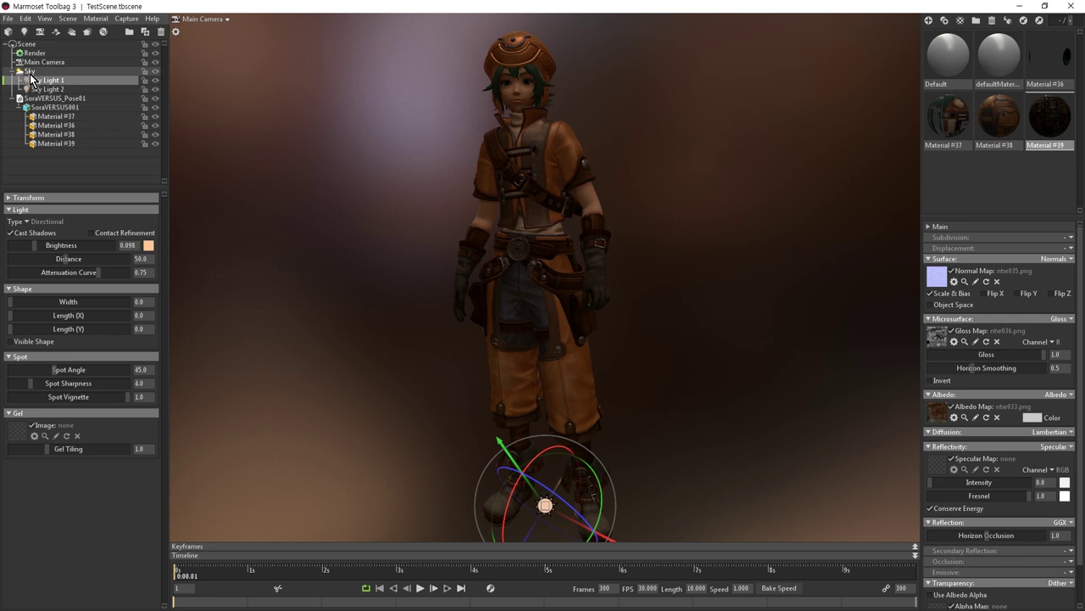
left_click(47, 89)
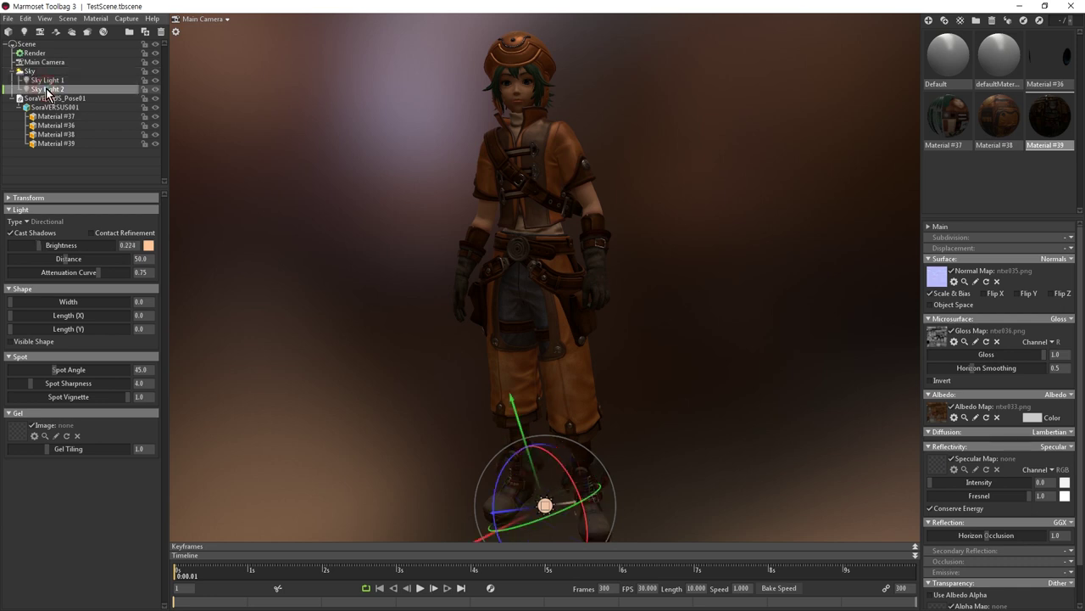
Move Sky Light 1 away from the character's feet to a spot in front of the character and rotate it.
left_click(48, 80)
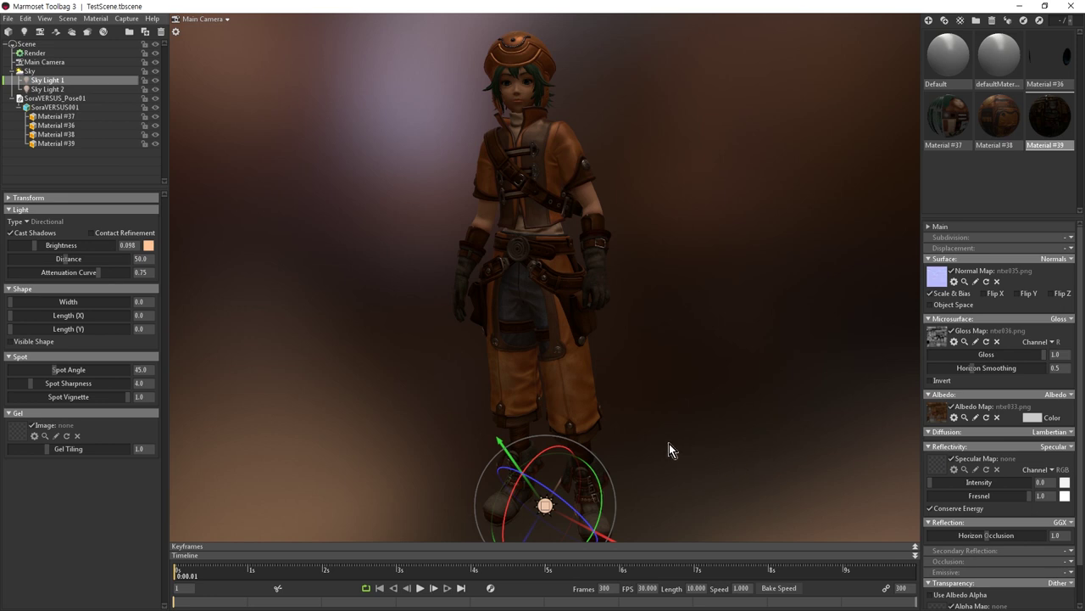
right_click_drag(692, 509, 701, 455)
left_click_drag(687, 417, 606, 477)
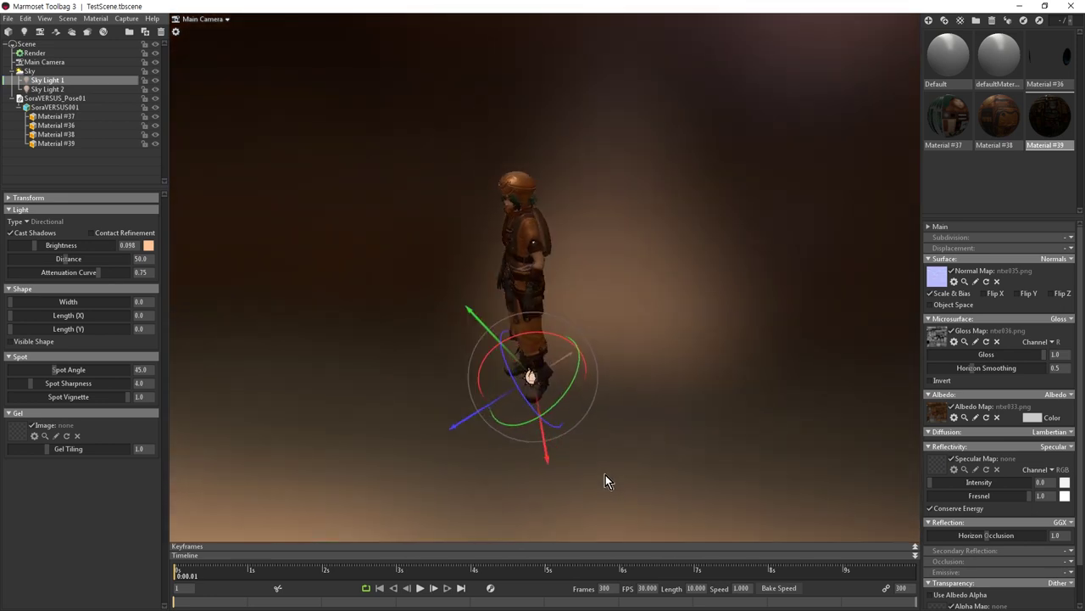
left_click_drag(473, 426, 412, 467)
left_click_drag(414, 373, 361, 328)
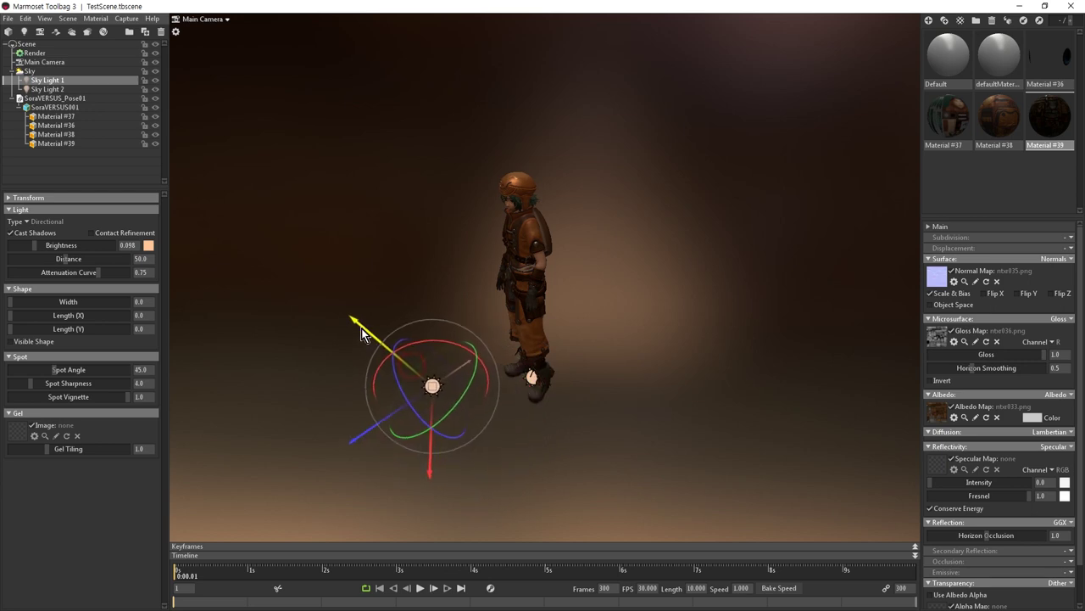
left_click_drag(449, 341, 502, 379)
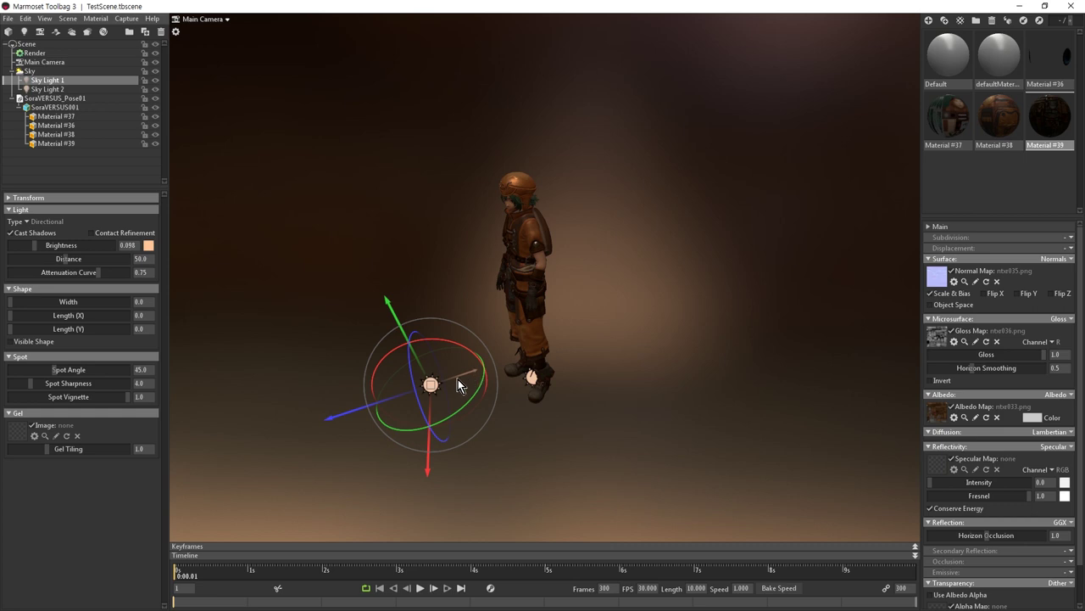
Shift Sky Light 1 over to the character's front right side, raise it, and rotate it toward the character.
left_click_drag(549, 491, 658, 495)
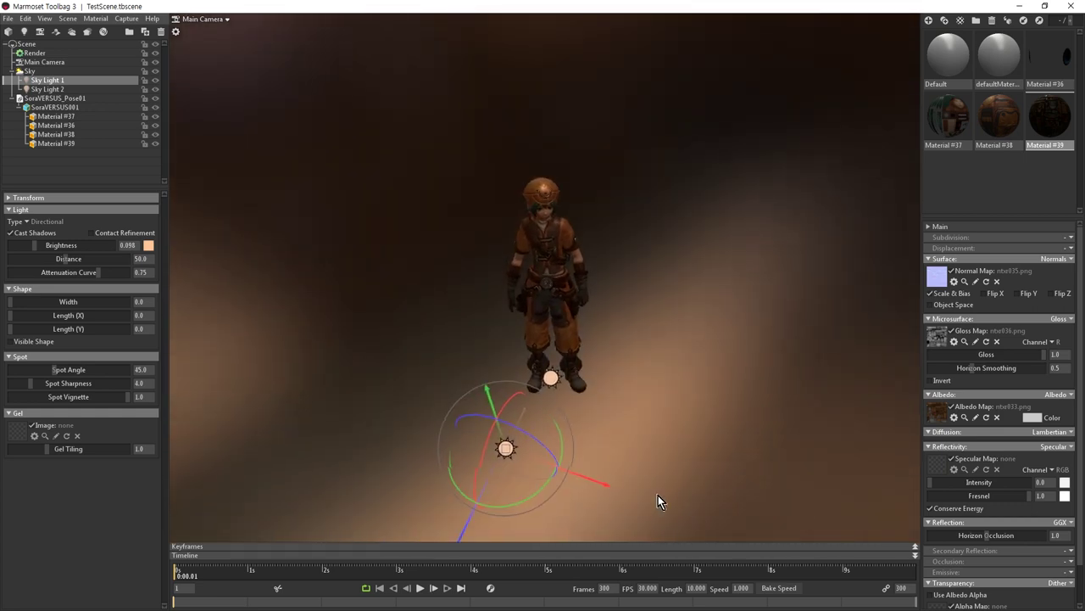
left_click_drag(582, 475, 518, 469)
left_click_drag(439, 379, 414, 322)
left_click_drag(597, 458, 437, 339)
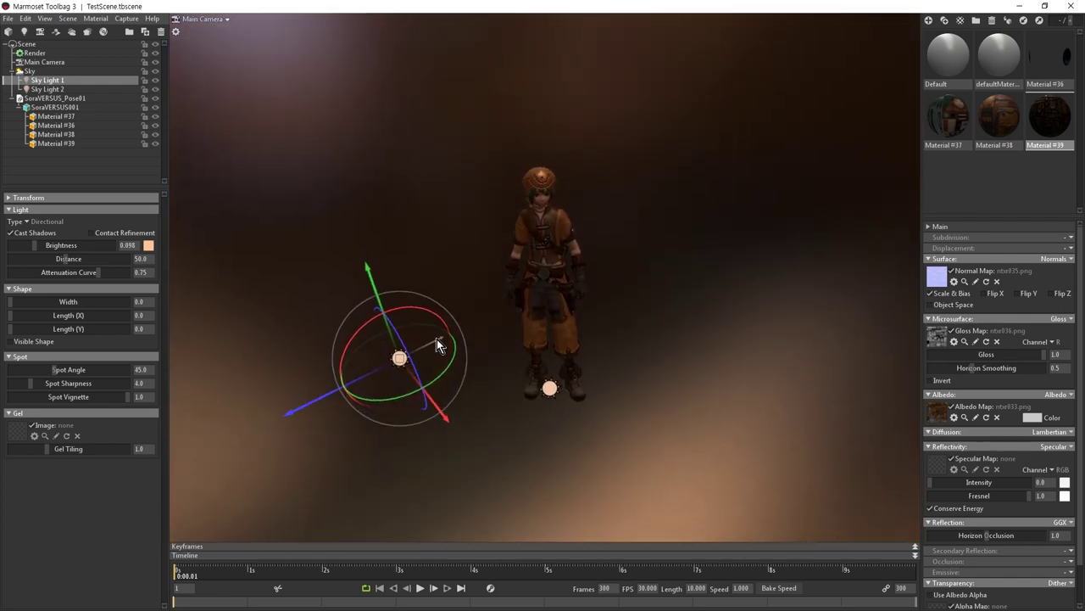
left_click_drag(368, 271, 350, 222)
Move Sky Light 2 away from the character's feet to the character's left side, opposite Sky Light 1.
left_click(48, 89)
left_click_drag(422, 381, 441, 407)
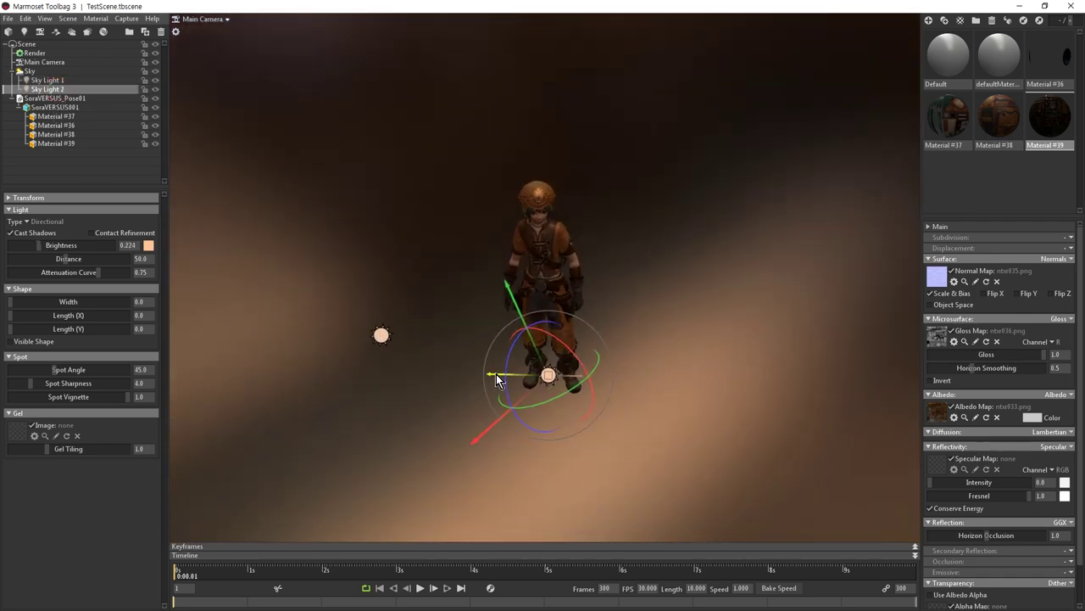
left_click_drag(496, 374, 595, 419)
left_click_drag(658, 353, 726, 363)
left_click_drag(720, 288, 714, 354)
Adjust Sky Light 2's position and rotate it so that it points at the character from the front left.
left_click_drag(709, 440, 763, 417)
left_click_drag(797, 496, 803, 430)
left_click_drag(763, 373, 746, 410)
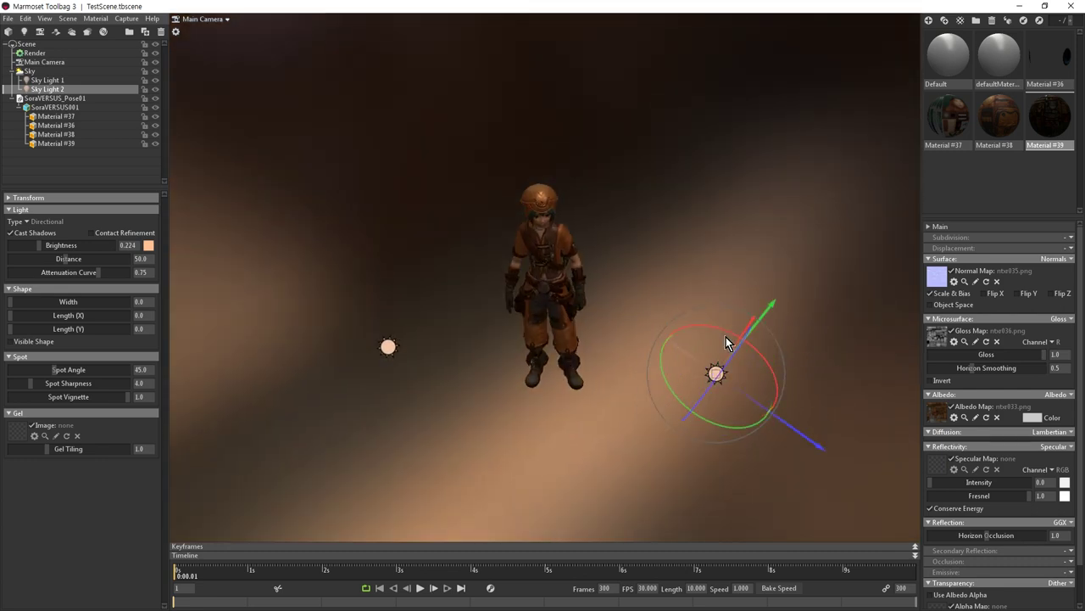
left_click_drag(727, 341, 714, 323)
right_click_drag(635, 251, 639, 313)
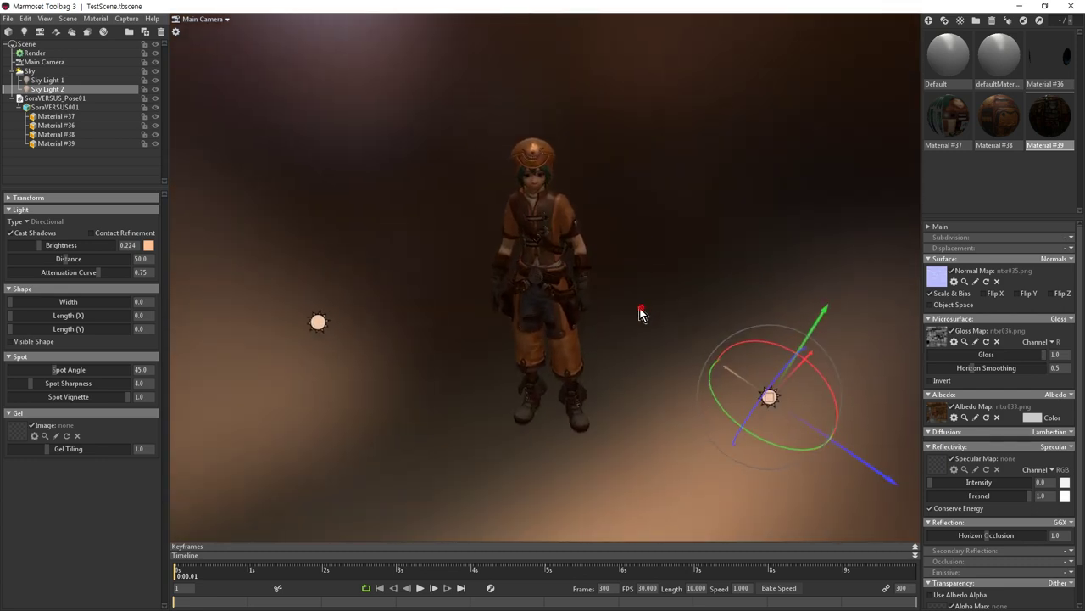
left_click_drag(639, 312, 634, 302)
Raise Sky Light 1's brightness to about 1.156 and Sky Light 2's brightness to about 3.382.
left_click(40, 81)
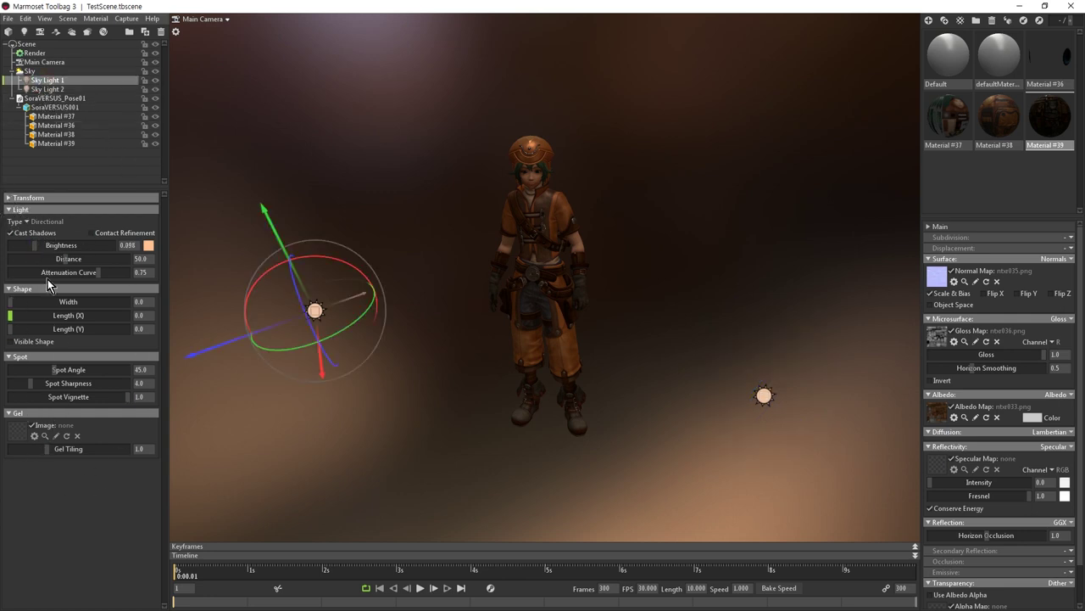
left_click_drag(40, 245, 58, 245)
left_click(47, 89)
scroll(642, 228, "up", 5)
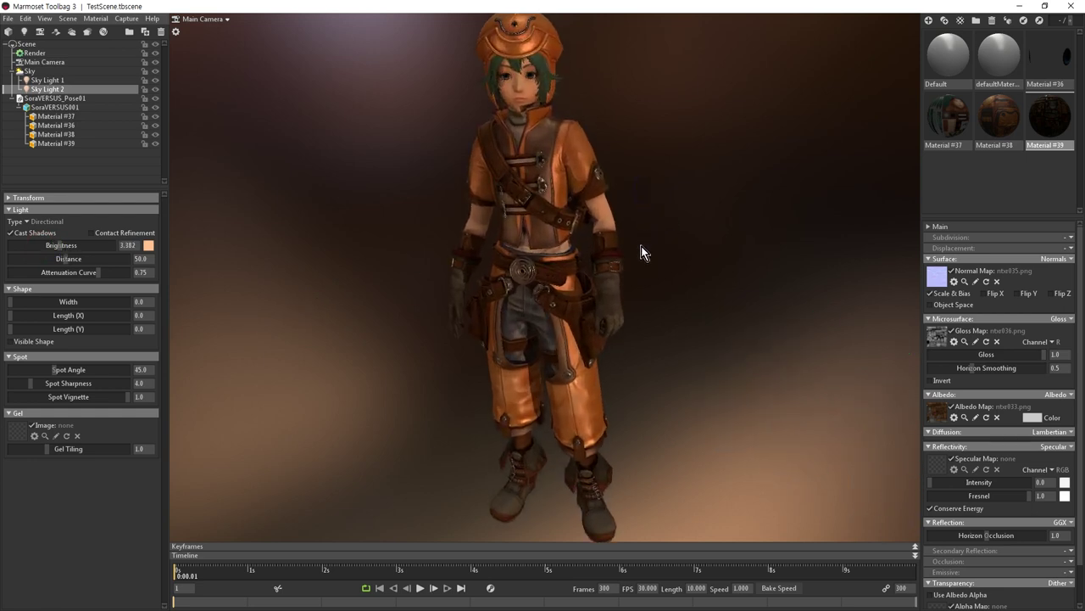
scroll(641, 246, "down", 3)
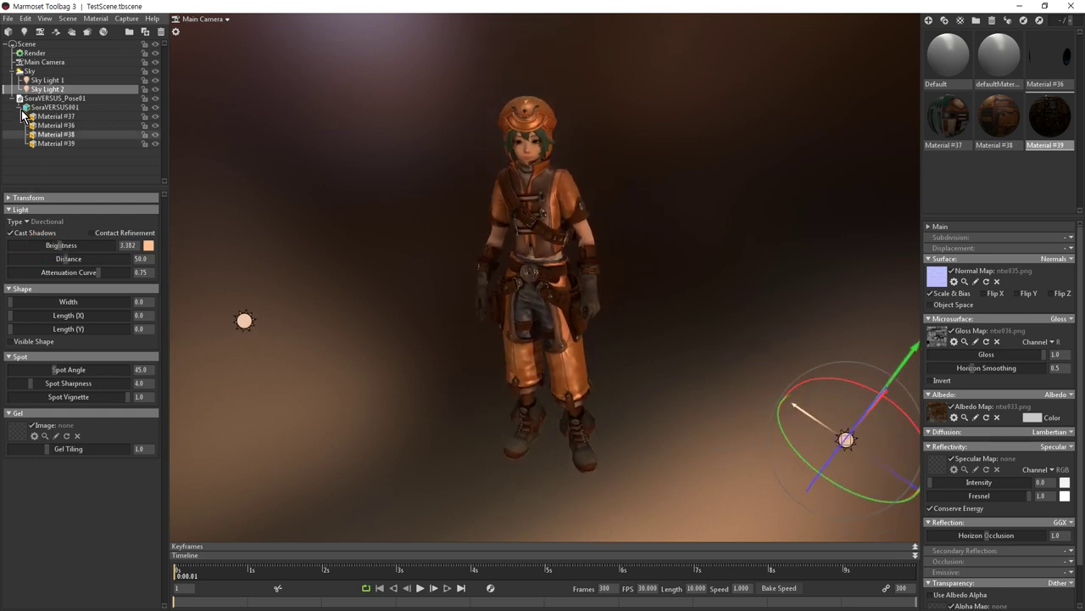
Change Sky Light 2's color to light blue (95e1ff), leaving Sky Light 1 in its warm color.
left_click(49, 81)
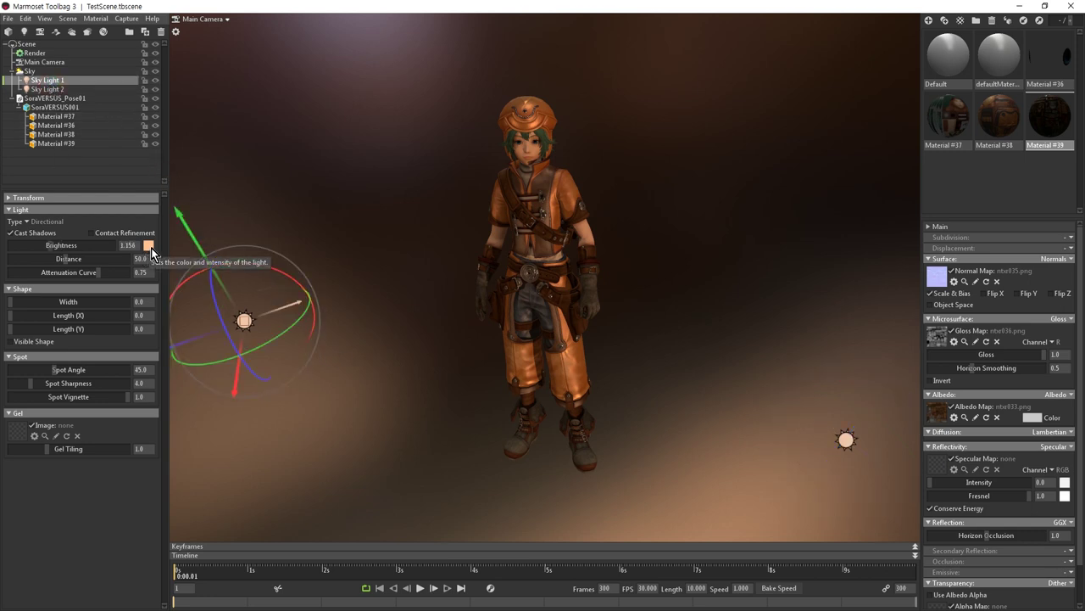
left_click(53, 89)
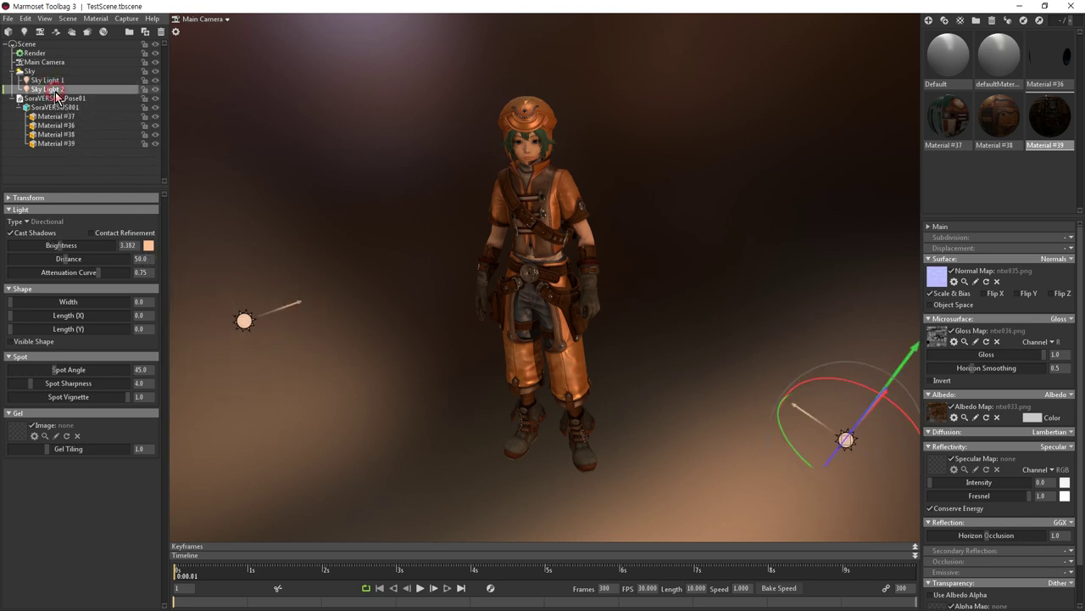
left_click(148, 245)
left_click_drag(314, 449, 367, 331)
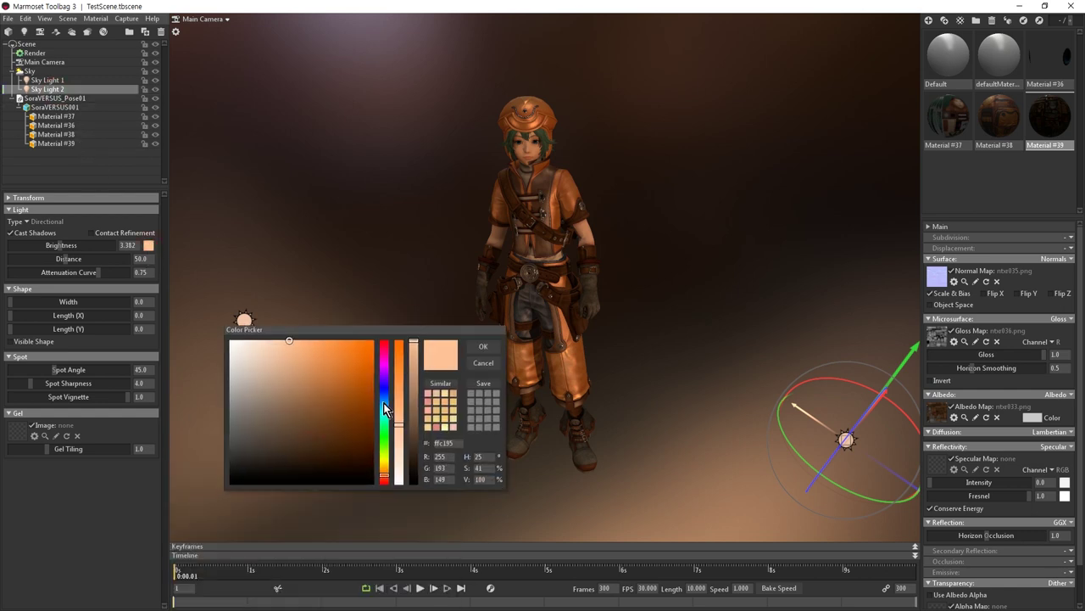
left_click(384, 418)
mouse_move(384, 418)
left_mouse_down()
mouse_move(386, 431)
mouse_move(381, 397)
mouse_move(383, 412)
left_mouse_up()
left_click(483, 345)
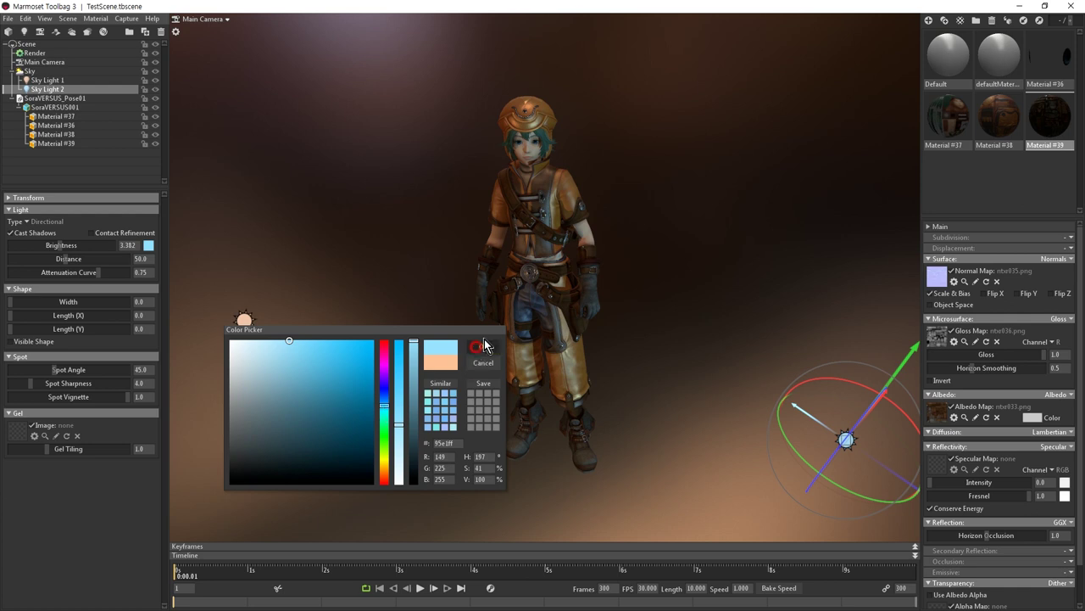
Move the blue Sky Light 2 farther from the character and readjust its rotation.
mouse_move(570, 112)
right_mouse_down()
mouse_move(568, 156)
mouse_move(562, 98)
right_mouse_up()
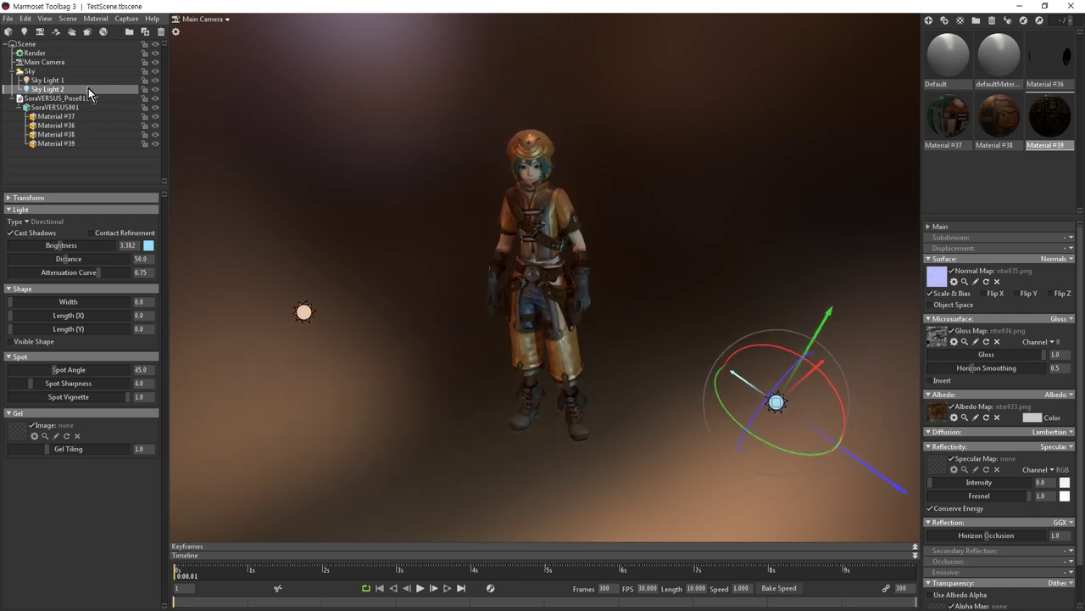
left_click_drag(828, 435, 900, 479)
scroll(730, 435, "down", 3)
left_click_drag(751, 347, 729, 374)
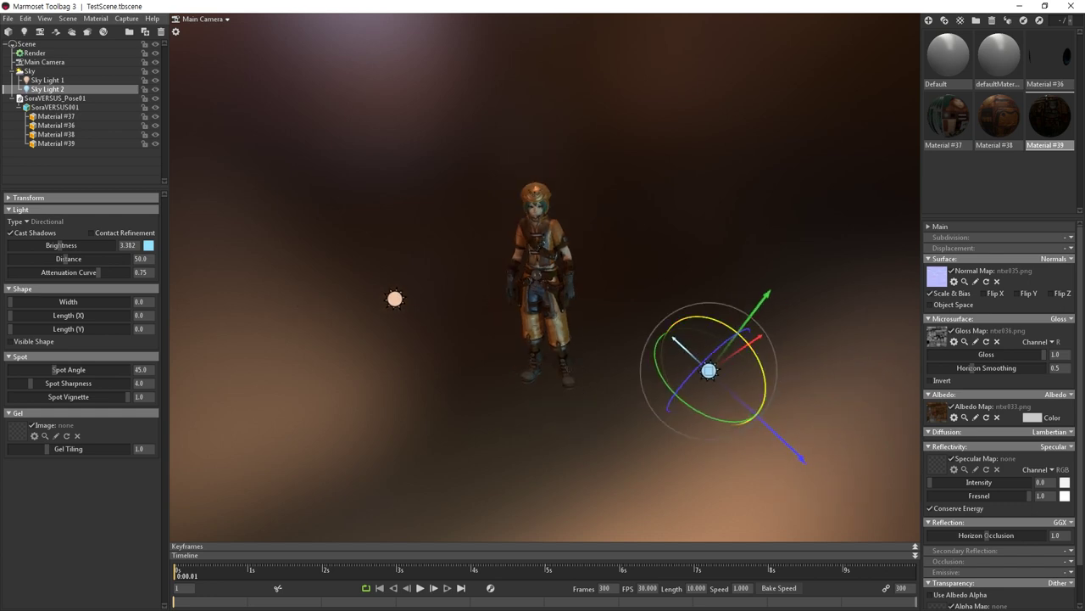
left_click_drag(702, 333, 724, 300)
right_click_drag(552, 179, 554, 253)
left_click_drag(555, 253, 701, 309)
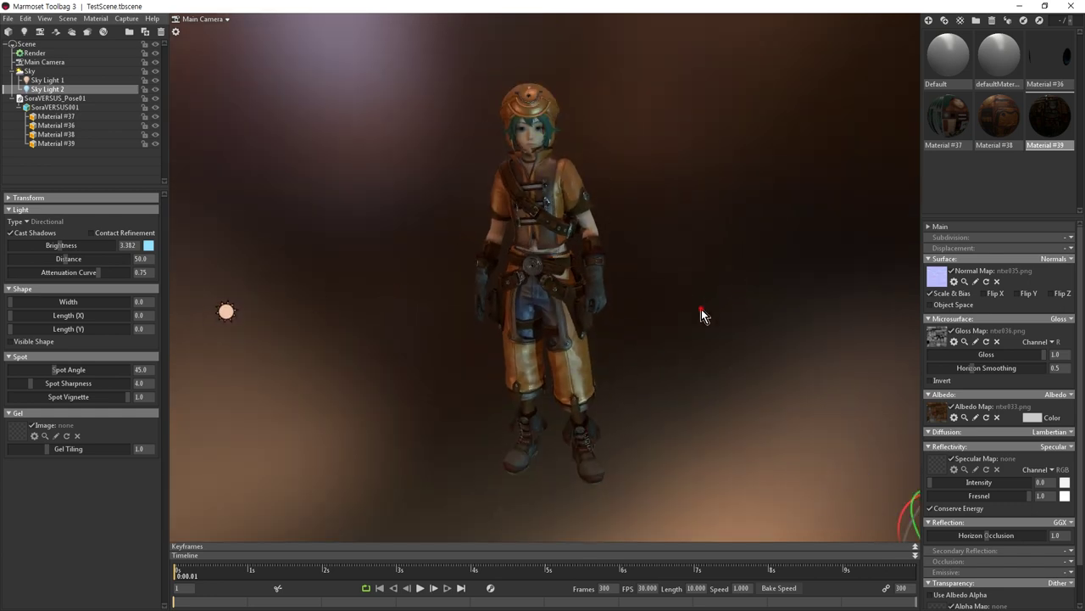
Lower Sky Light 2's brightness to about 1.572 and select Sky Light 1.
left_click_drag(63, 245, 51, 245)
scroll(478, 167, "up", 2)
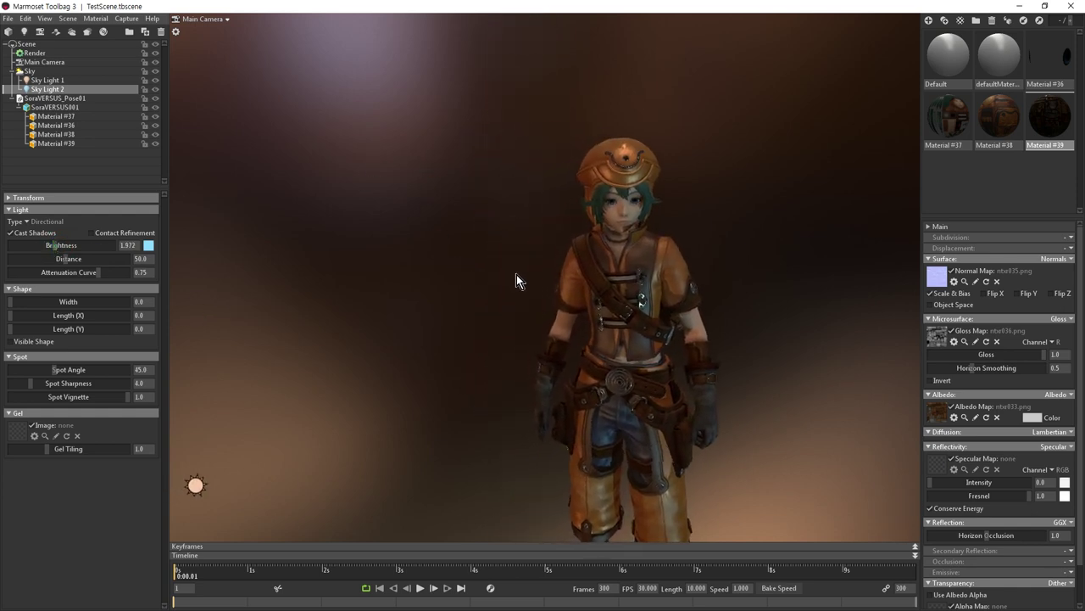
left_click(46, 80)
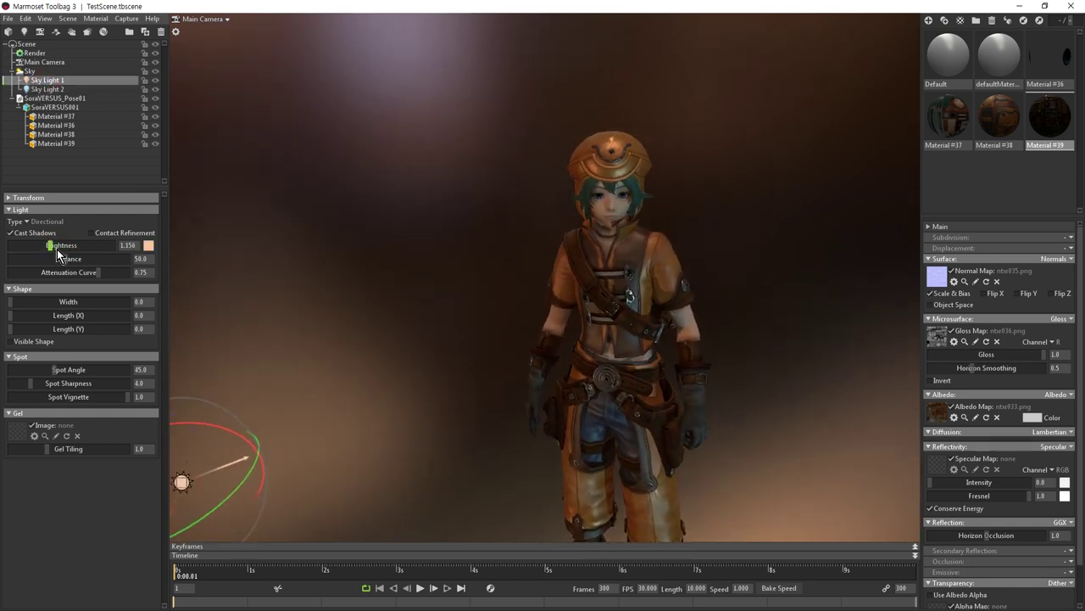
Raise Sky Light 1's brightness to about 2.524 and readjust the light's rotation toward the character.
left_click(57, 248)
scroll(384, 248, "down", 5)
left_click_drag(435, 406, 457, 472)
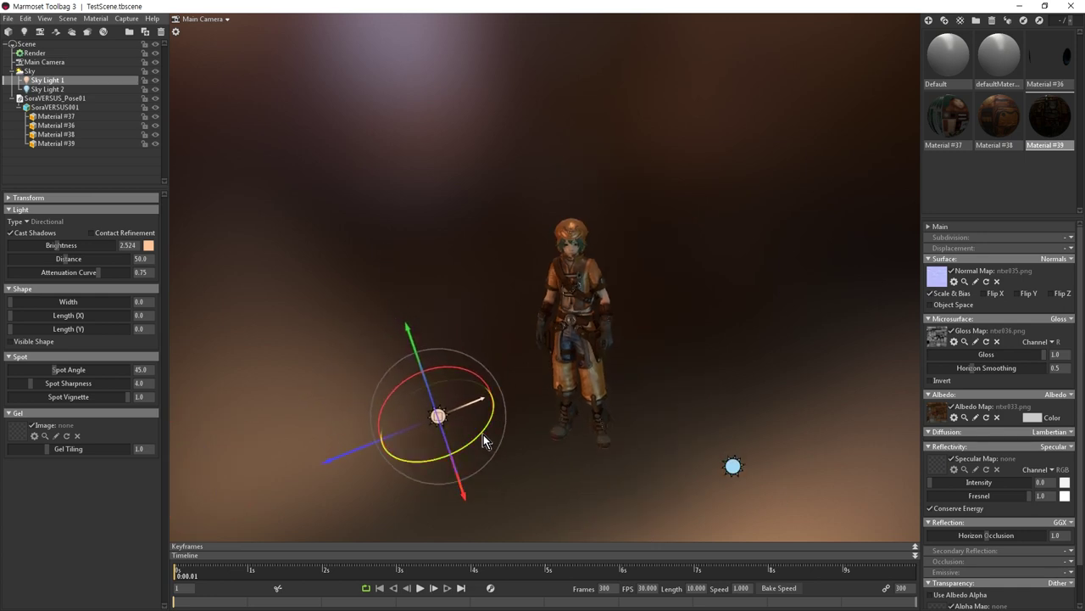
left_click_drag(484, 434, 492, 461)
left_click_drag(357, 471, 339, 482)
left_click_drag(469, 485, 459, 474)
Compare the shadows on the character's face with Sky Light 1's Cast Shadows off and on.
right_click_drag(560, 389, 731, 349)
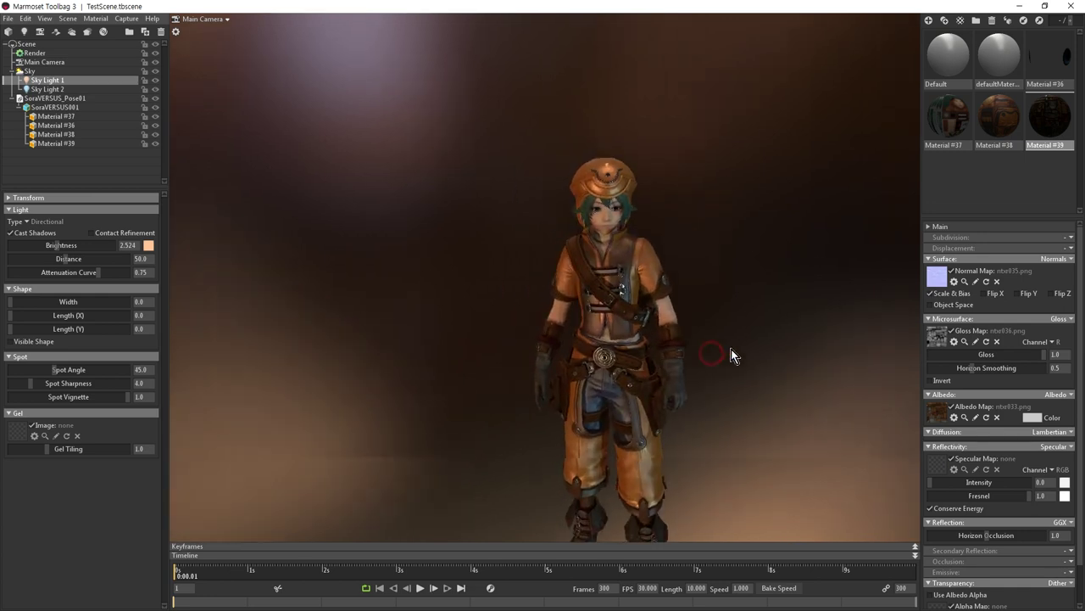
left_click_drag(731, 348, 707, 266, "shift")
right_click_drag(707, 267, 789, 264)
middle_click_drag(790, 264, 762, 273)
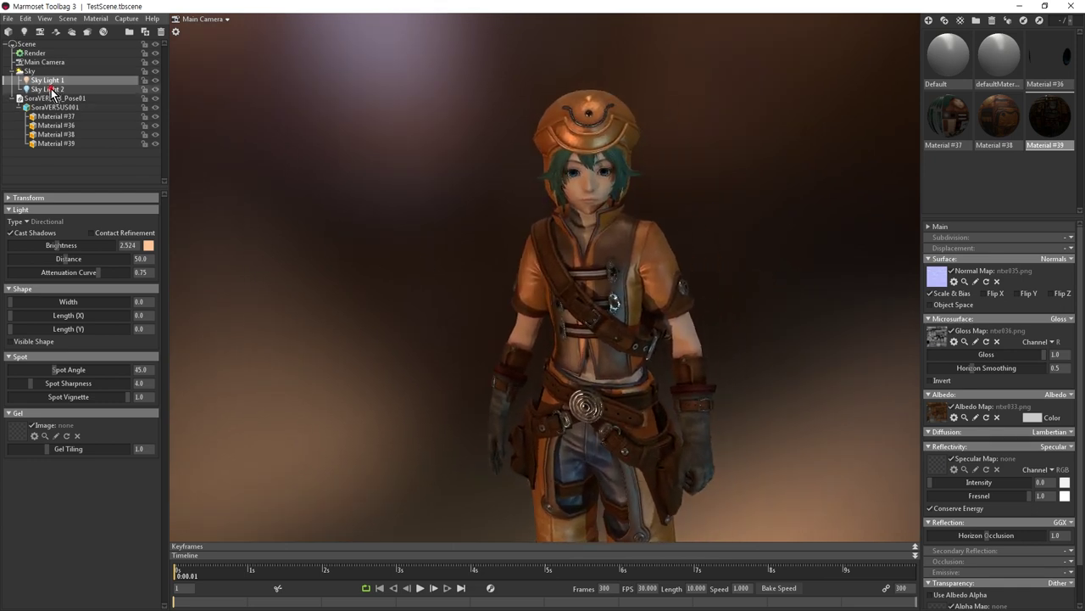
scroll(404, 259, "down", 5)
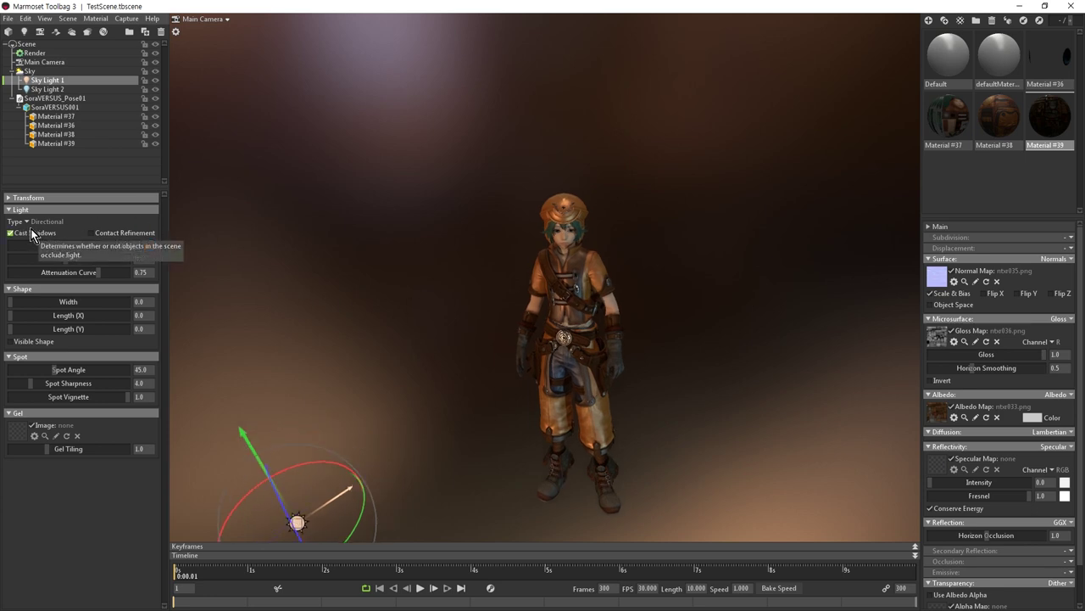
scroll(555, 238, "up", 6)
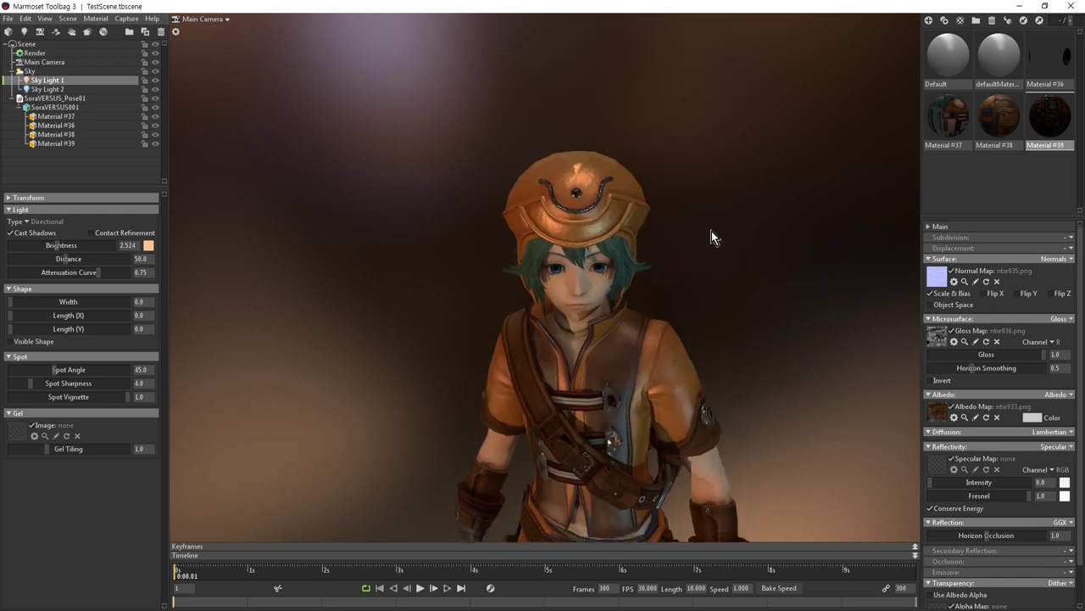
scroll(711, 231, "up", 4)
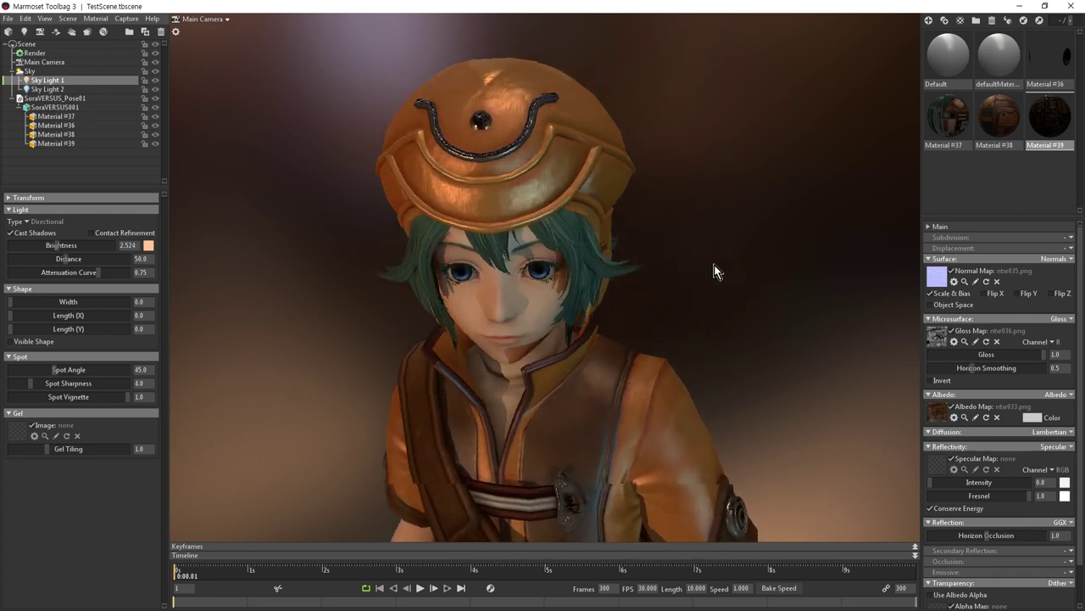
left_click(33, 234)
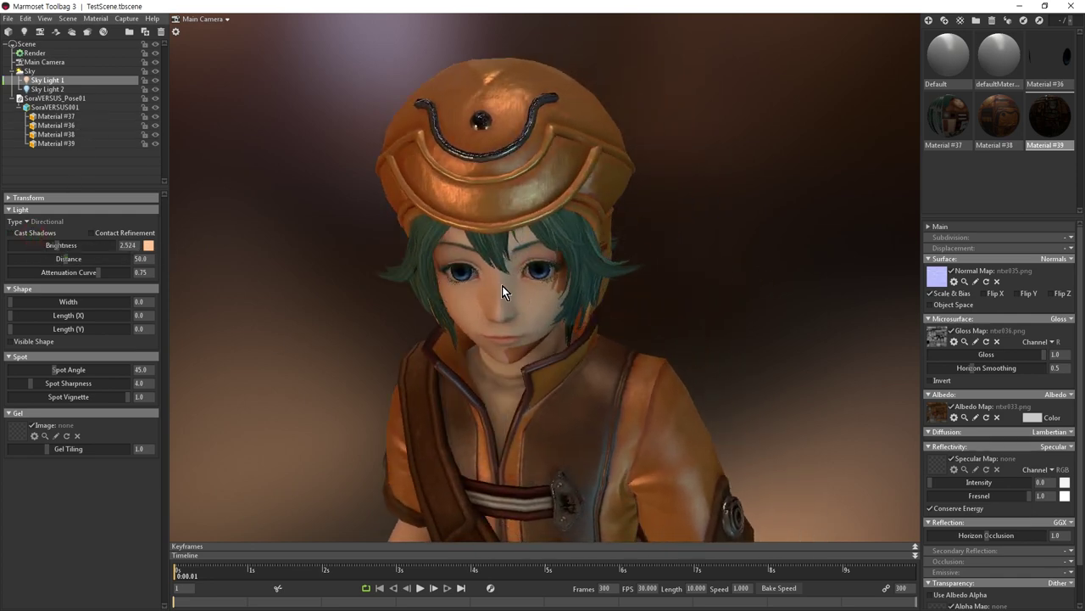
left_click(28, 239)
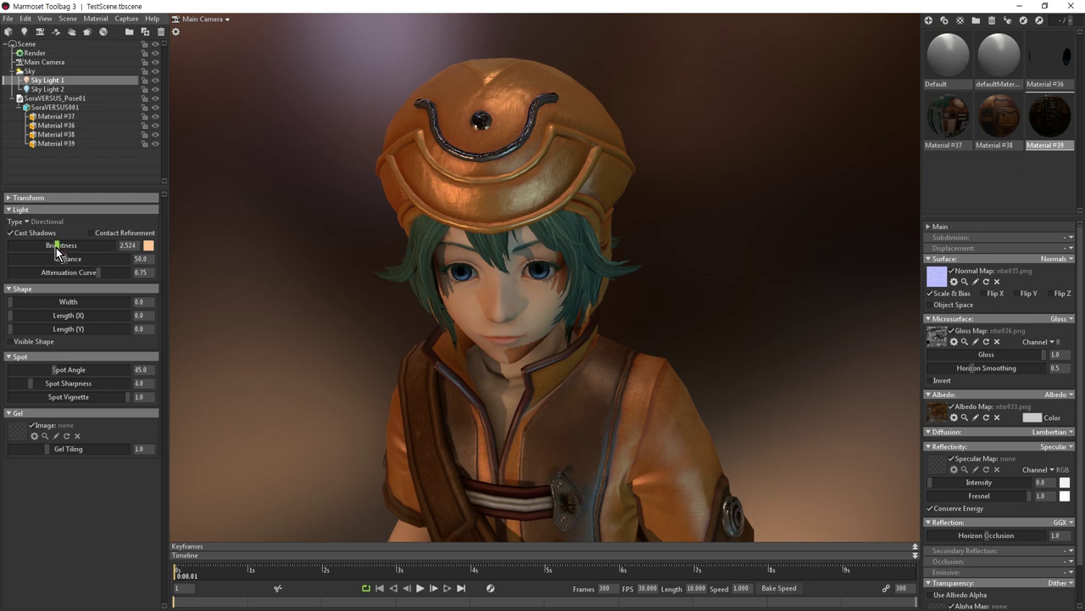
Set Sky Light 1's brightness to about 2.376, width to 13.89, Length (X) to 57.82 and Length (Y) to about 130.
left_click_drag(66, 245, 42, 302)
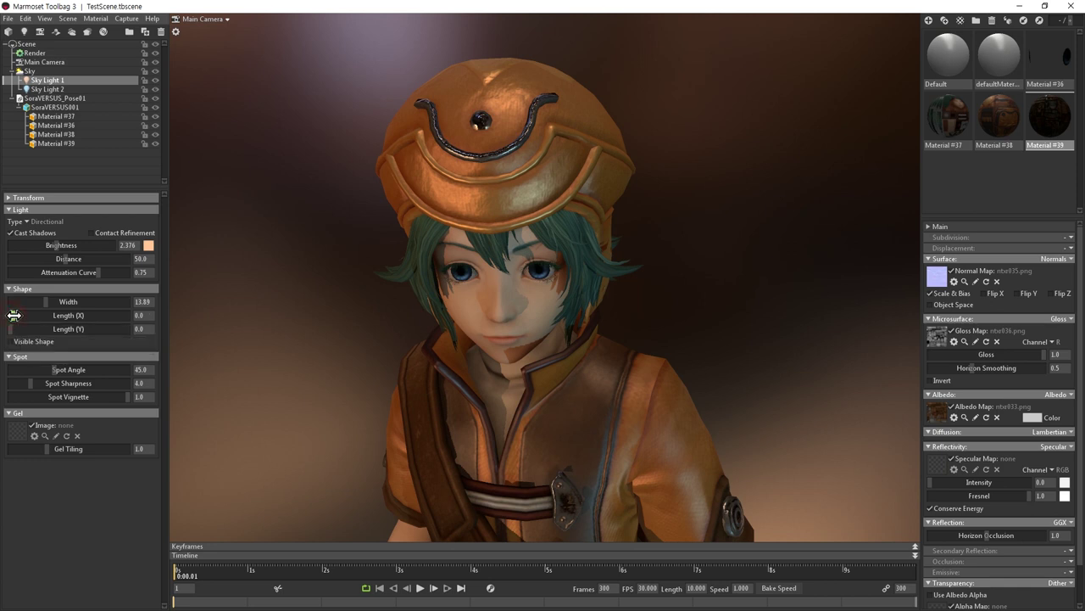
mouse_move(36, 315)
left_mouse_down()
mouse_move(47, 330)
mouse_move(86, 335)
left_mouse_up()
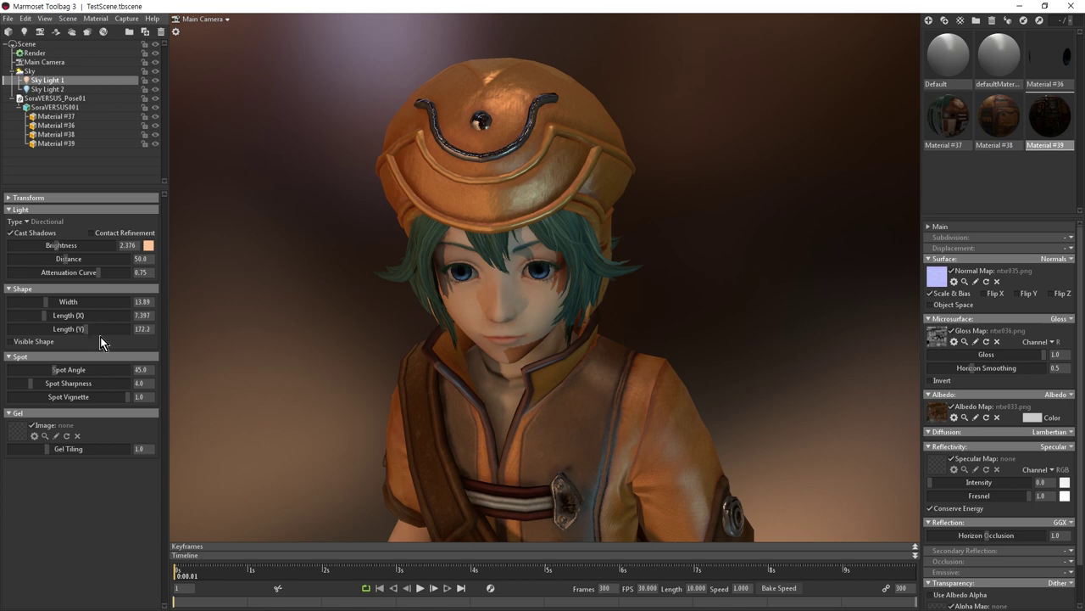
right_click_drag(578, 458, 546, 473)
middle_click_drag(546, 473, 569, 350)
left_click_drag(569, 350, 453, 324)
mouse_move(453, 324)
middle_mouse_down()
mouse_move(478, 321)
mouse_move(450, 309)
middle_mouse_up()
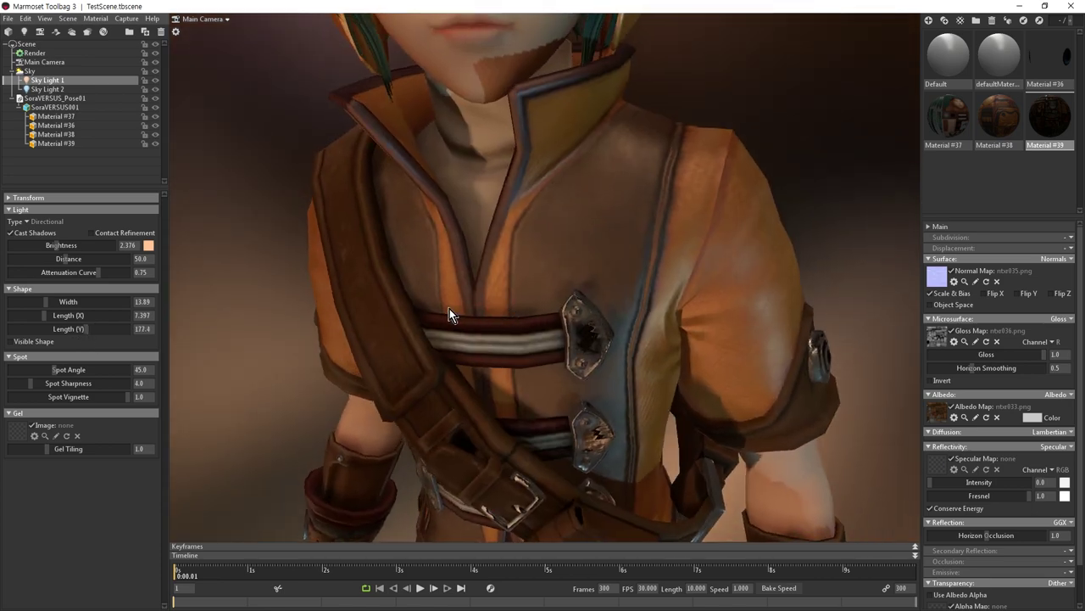
mouse_move(85, 328)
left_mouse_down()
mouse_move(53, 329)
mouse_move(85, 328)
mouse_move(42, 316)
mouse_move(67, 318)
left_mouse_up()
left_click_drag(488, 274, 544, 357)
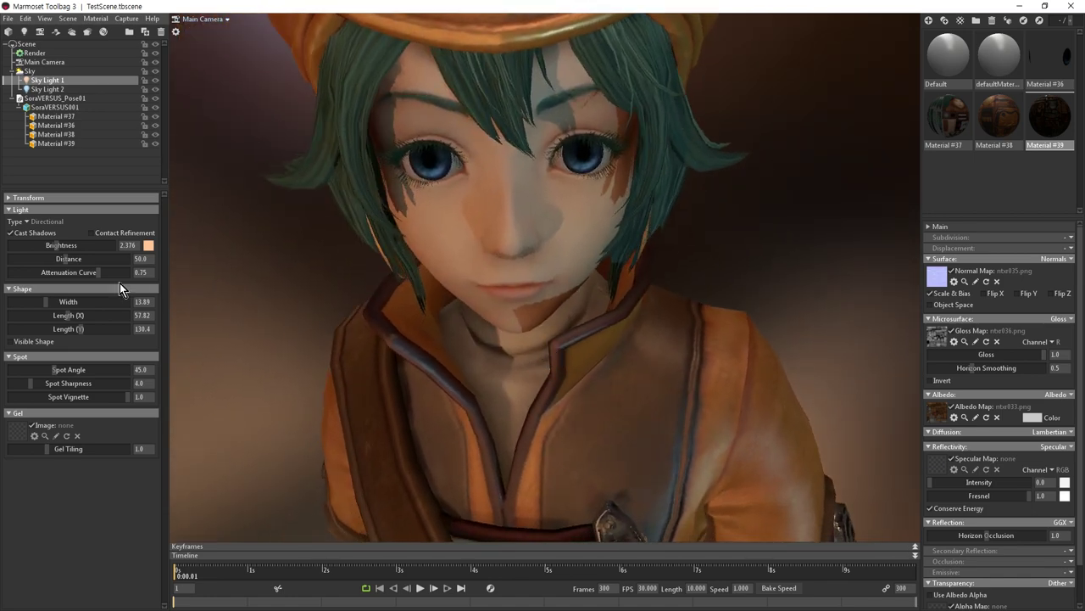
Give Sky Light 2 an area shape with Length (X) about 4.542 and Length (Y) about 16.9, and adjust its width.
left_click(50, 89)
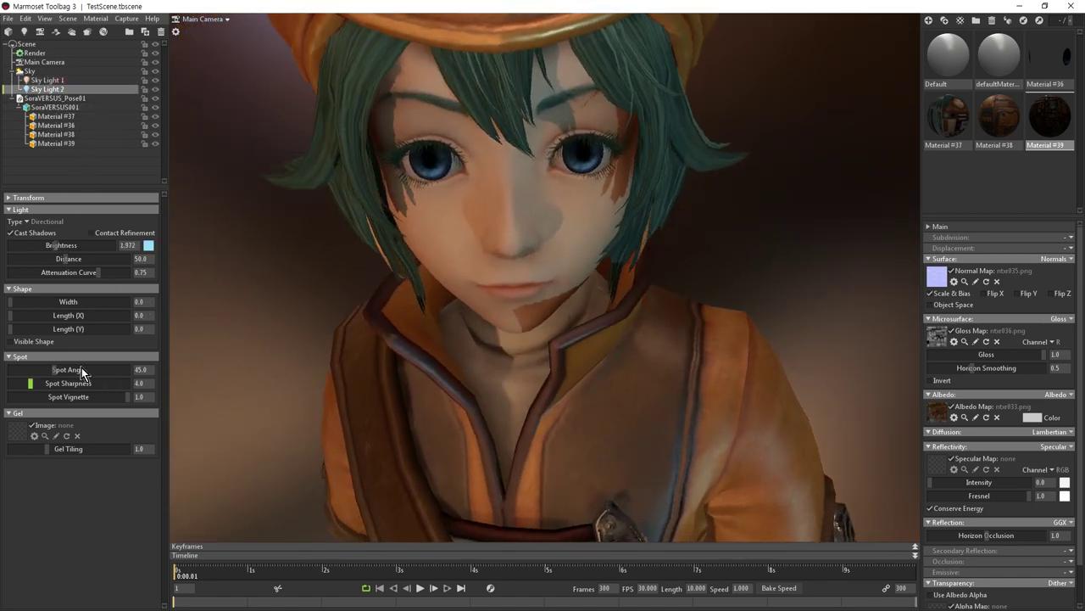
left_click_drag(22, 316, 52, 329)
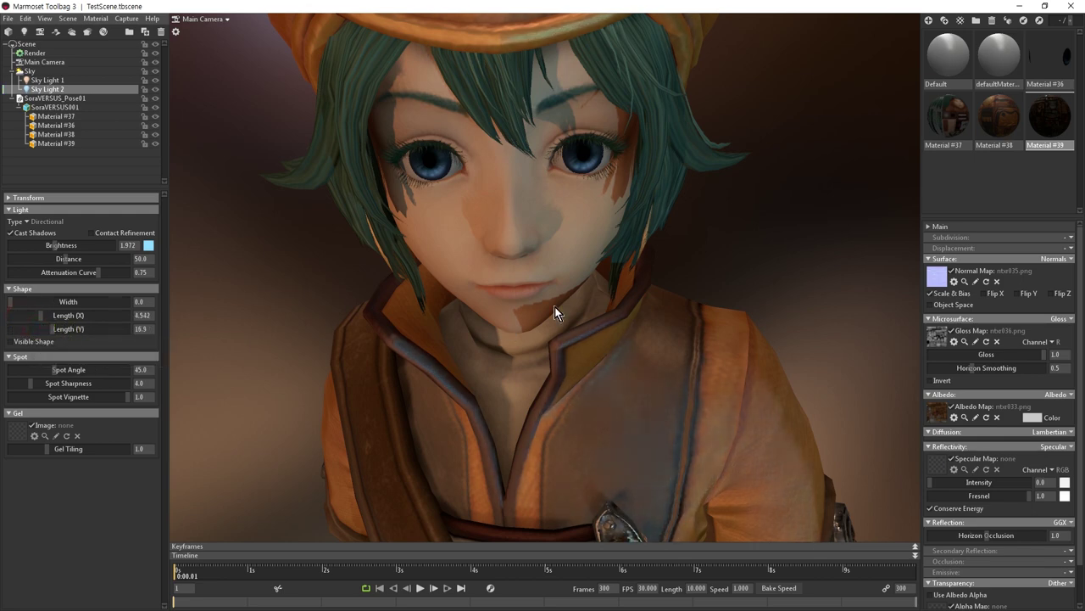
mouse_move(42, 302)
left_mouse_down()
mouse_move(18, 302)
mouse_move(31, 302)
left_mouse_up()
Switch Sky Light 2's Cast Shadows off and on to compare its effect.
left_click(33, 235)
left_click(34, 235)
left_click(34, 235)
left_click(34, 234)
Enlarge Sky Light 2's width to about 22.51, Length (X) to 19.77 and Length (Y) to 49.27, with spot angle 53.65.
left_click_drag(34, 305, 78, 312)
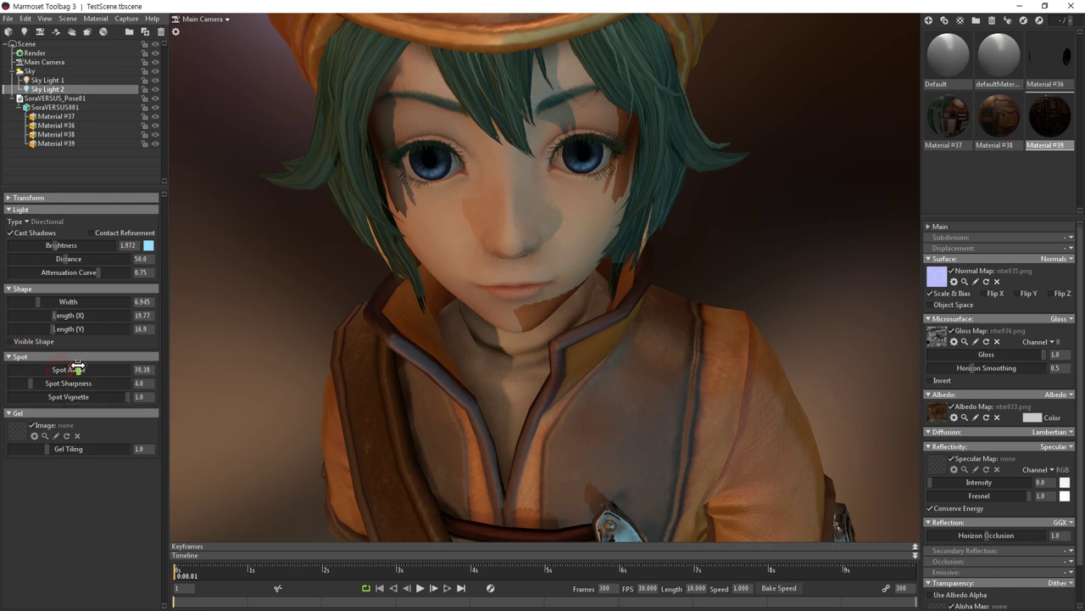
left_click_drag(33, 367, 75, 330)
left_click_drag(50, 300, 56, 301)
Rotate Sky Light 2 upright, raise it to torso height and move it closer to the character, checking the lighting.
scroll(550, 373, "down", 5)
scroll(549, 365, "down", 8)
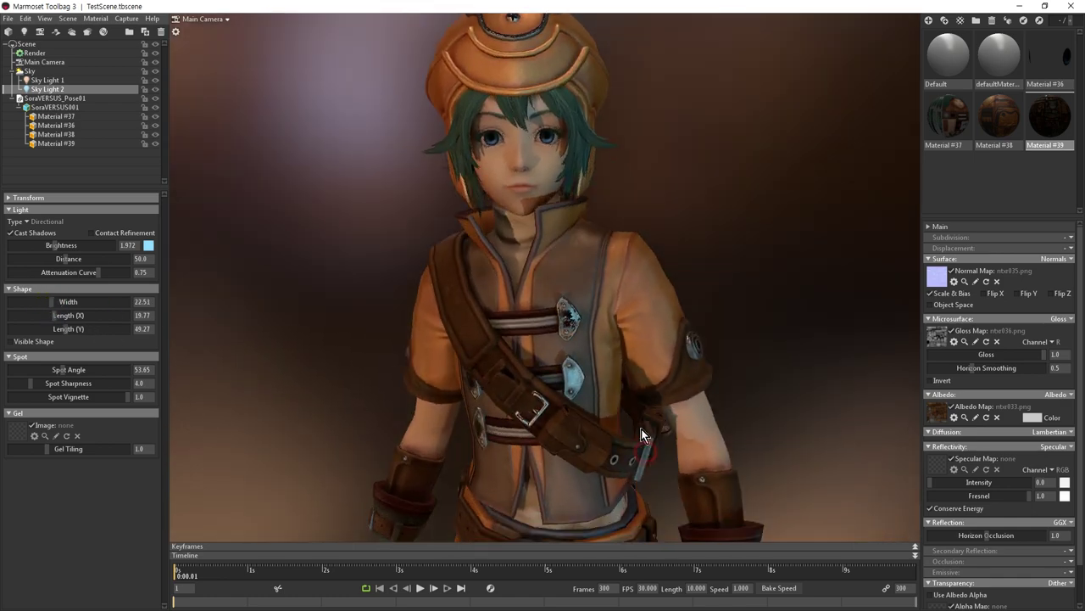
scroll(612, 304, "down", 3)
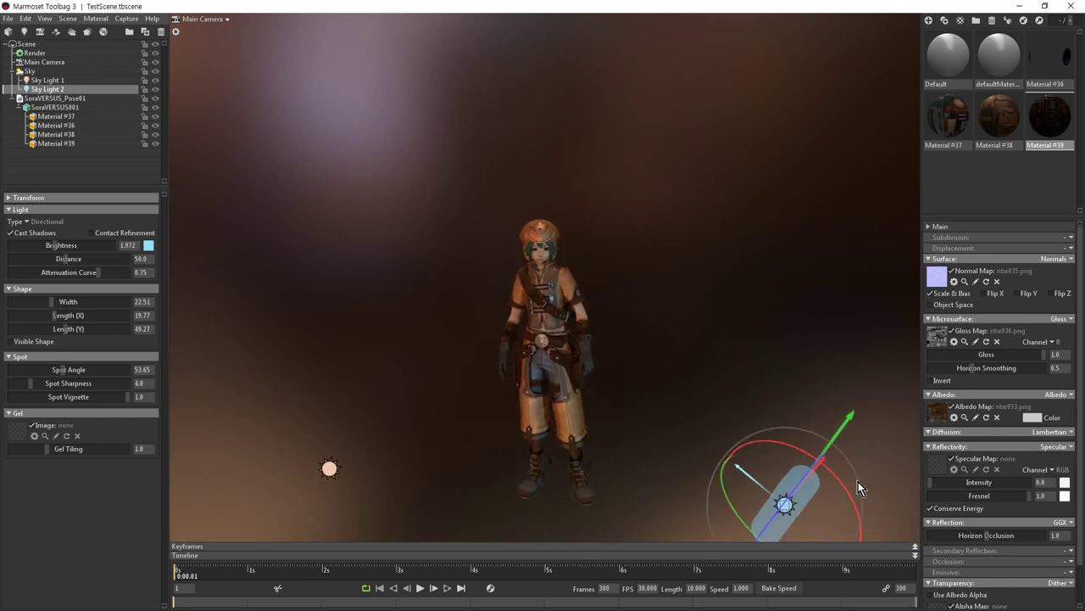
left_click_drag(834, 433, 804, 429)
left_click_drag(819, 377, 838, 233)
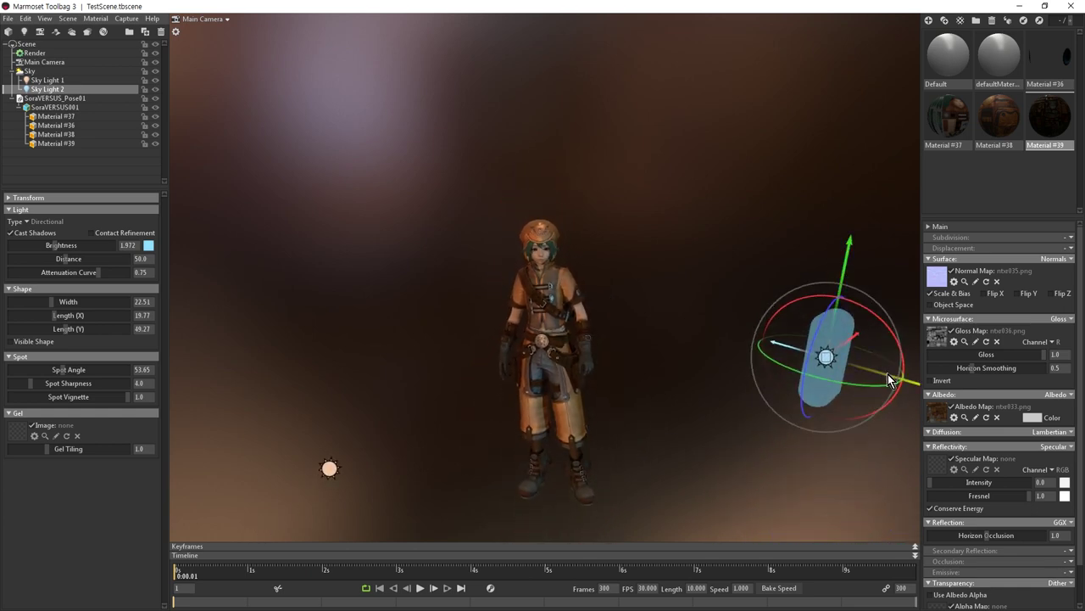
left_click_drag(892, 380, 795, 348)
scroll(602, 222, "up", 3)
scroll(583, 202, "down", 4)
left_click_drag(582, 206, 573, 332)
right_click_drag(535, 276, 583, 324)
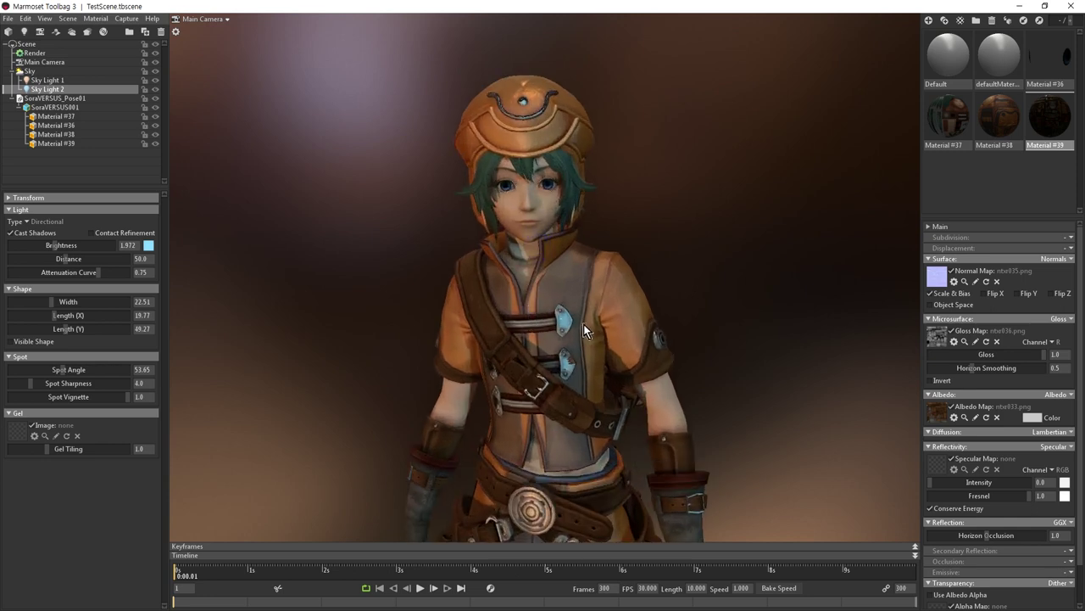
left_click_drag(757, 246, 765, 249)
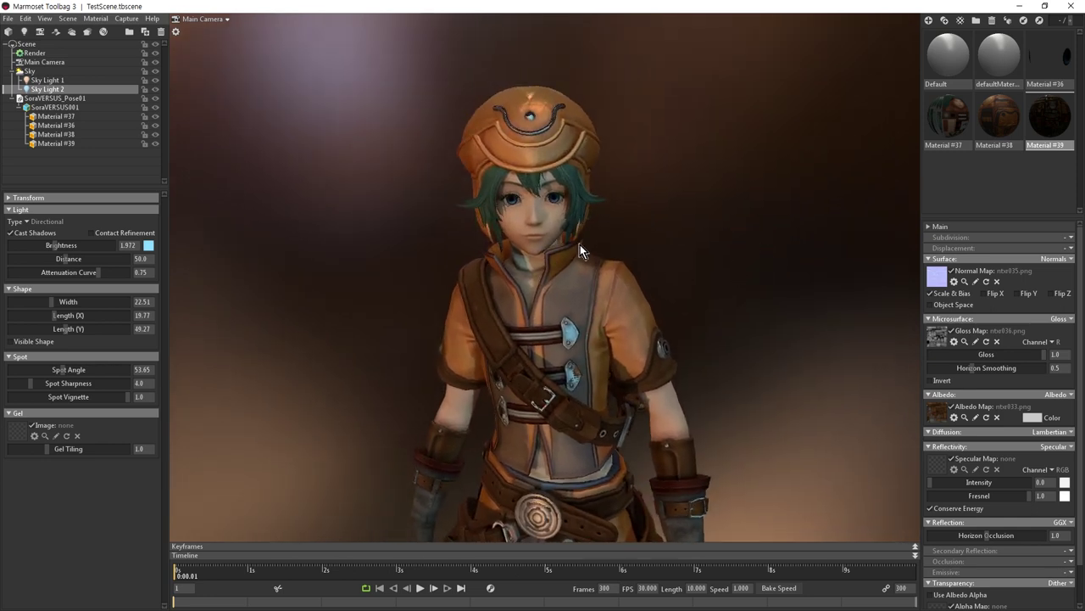
mouse_move(672, 273)
left_mouse_down()
mouse_move(675, 283)
mouse_move(633, 272)
left_mouse_up()
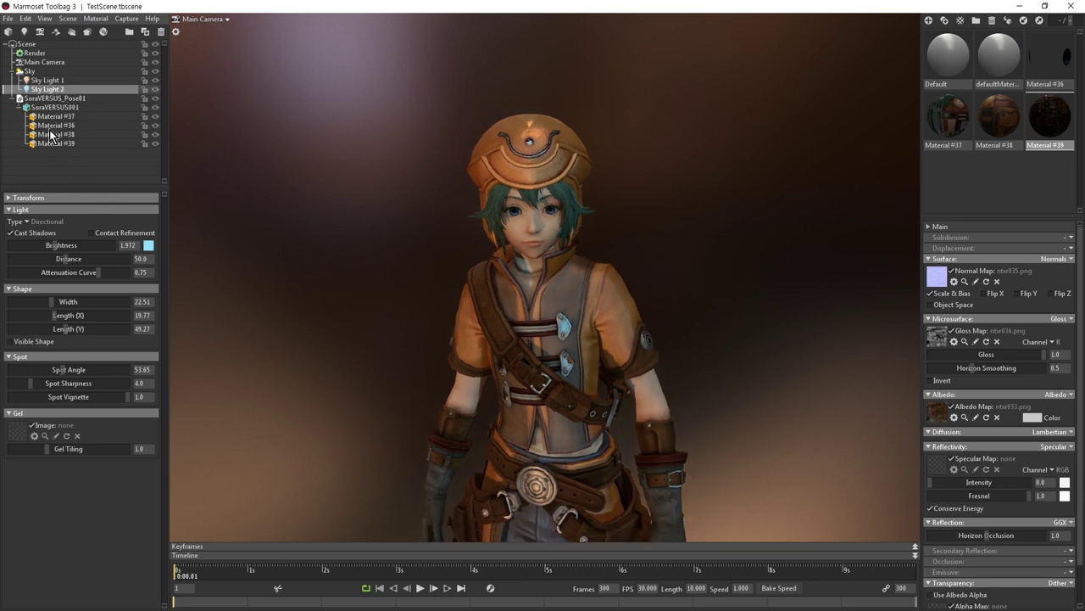
Try the Spot and Omni light types on Sky Light 2 and return it to Directional.
left_click(26, 222)
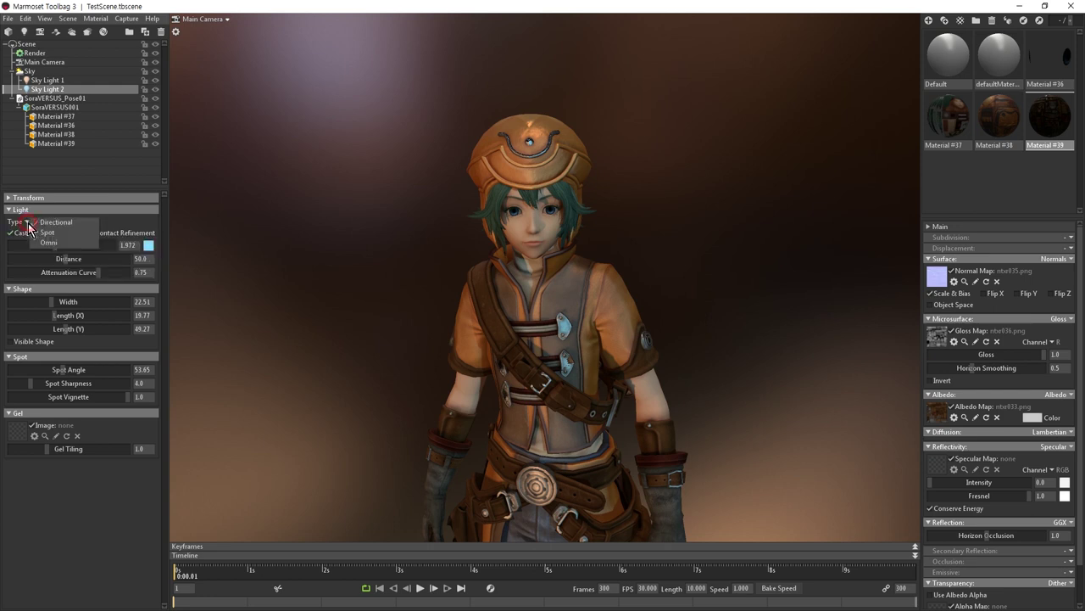
left_click(43, 235)
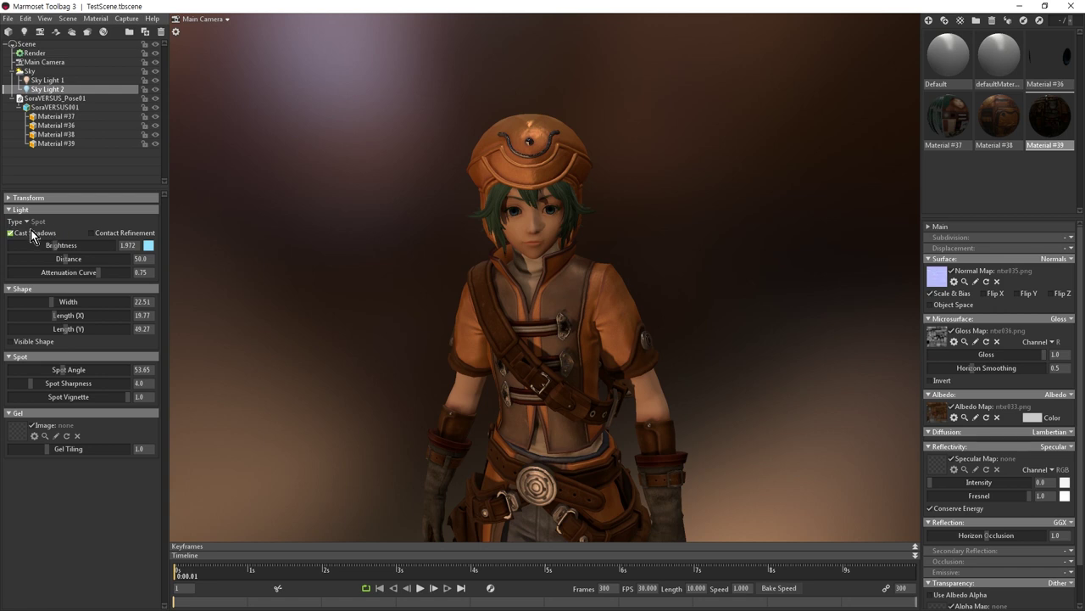
left_click(30, 224)
left_click(48, 242)
left_click(25, 222)
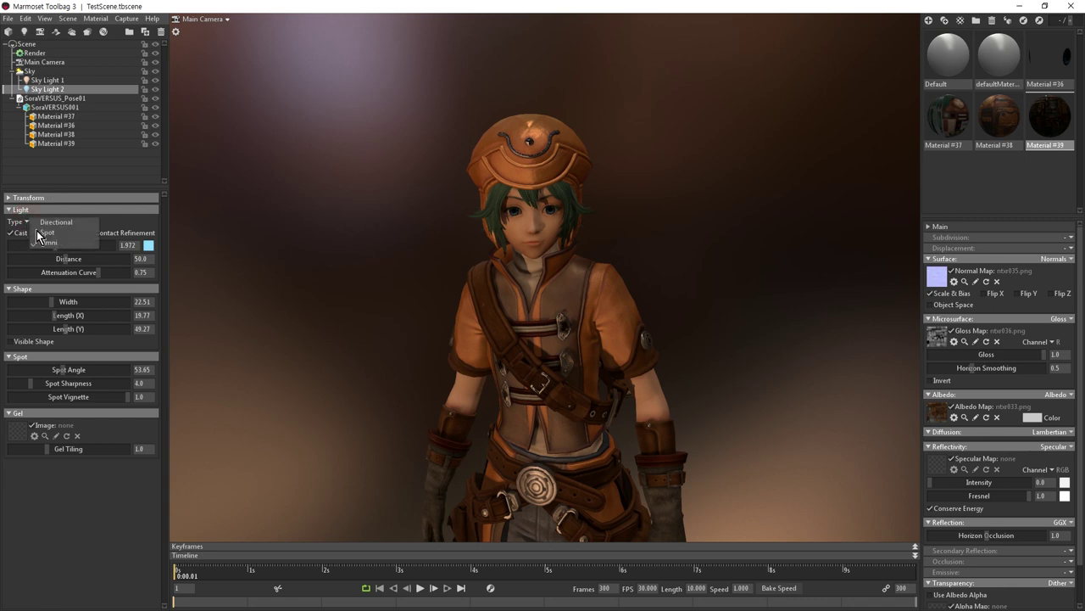
left_click(31, 232)
left_click(27, 223)
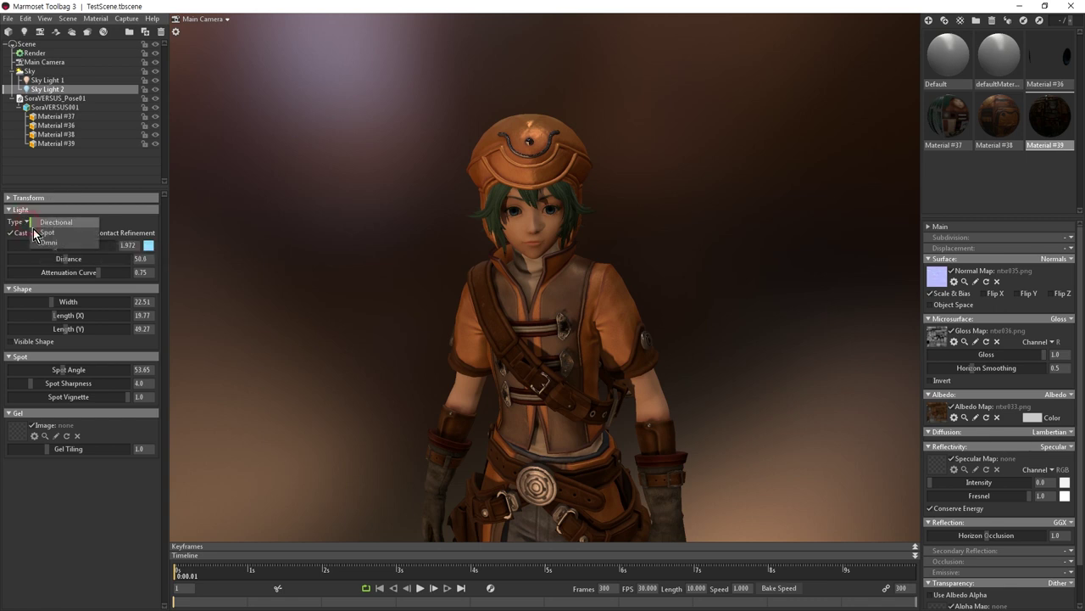
left_click(36, 222)
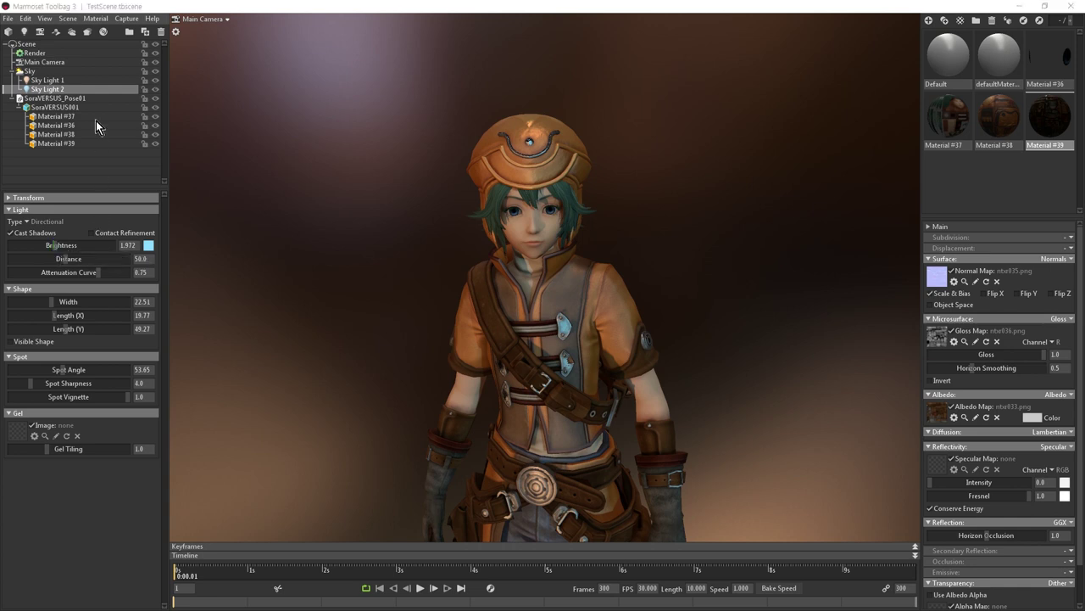
Add a third child light on the sky's preview image and delete it again.
left_click(85, 170)
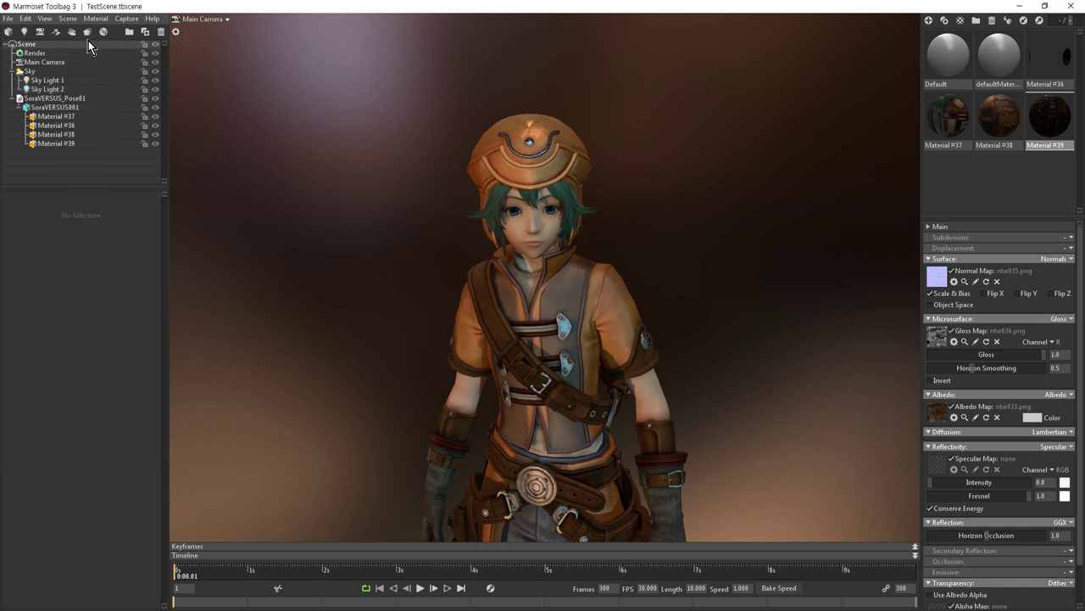
left_click(27, 72)
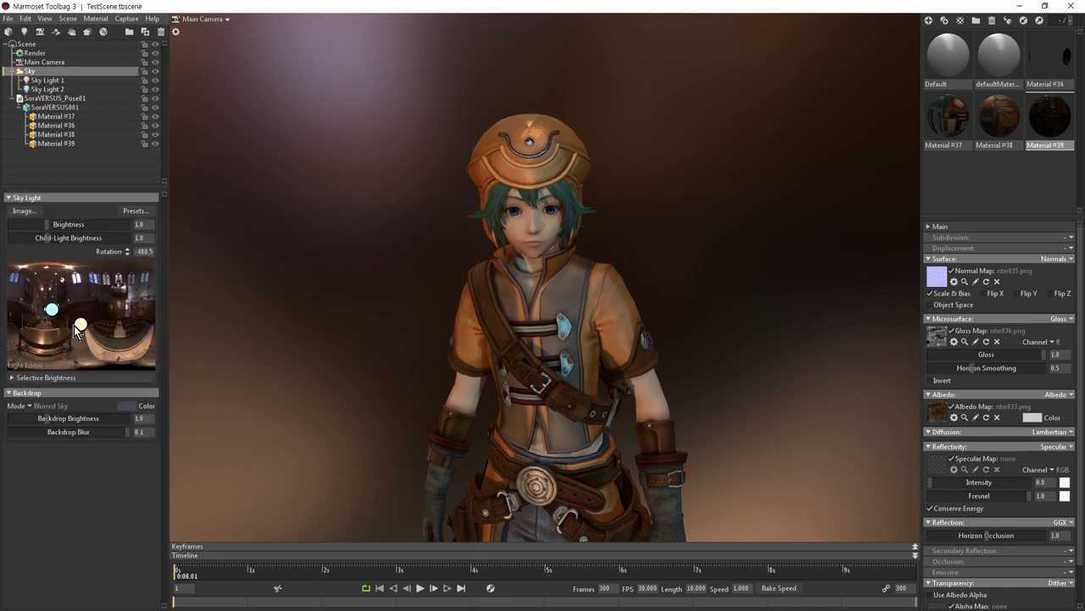
left_click(114, 326)
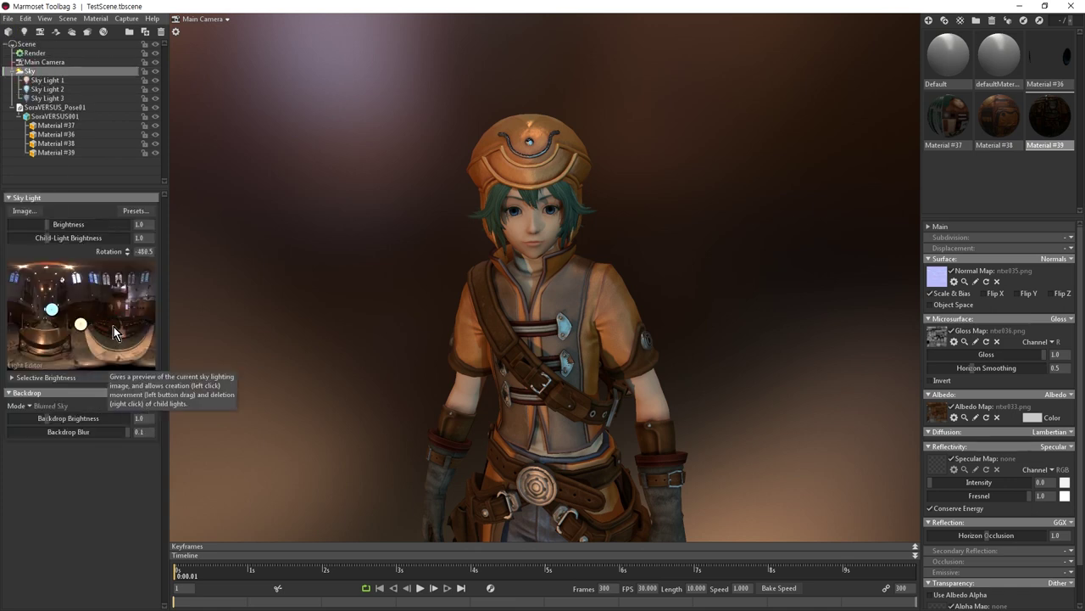
right_click(118, 326)
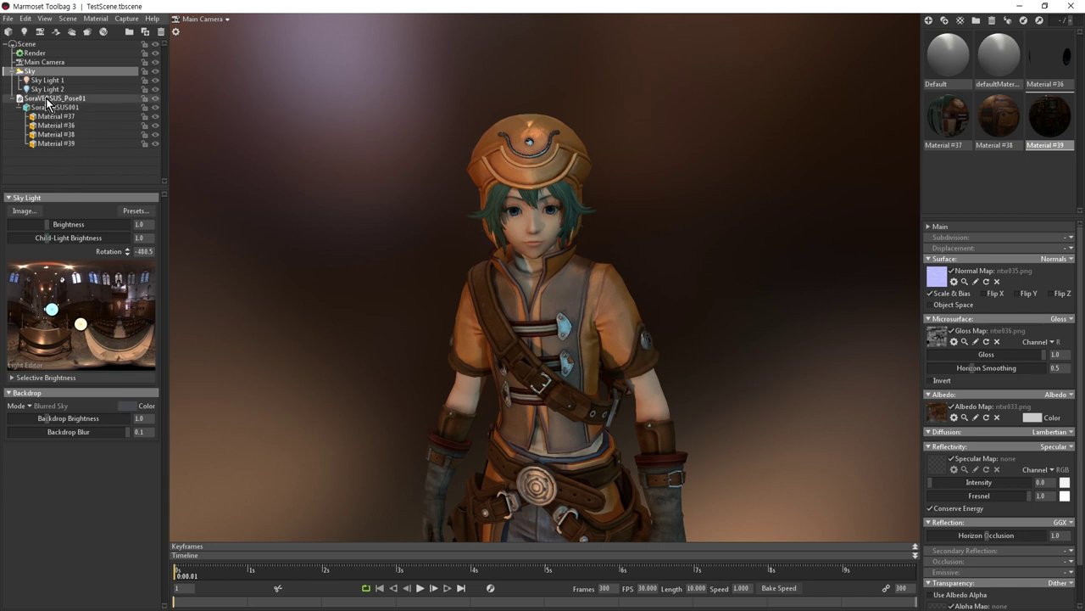
Add a separate omni light to the scene, raise it high above the character's head, and select Sky Light 1.
left_click(24, 32)
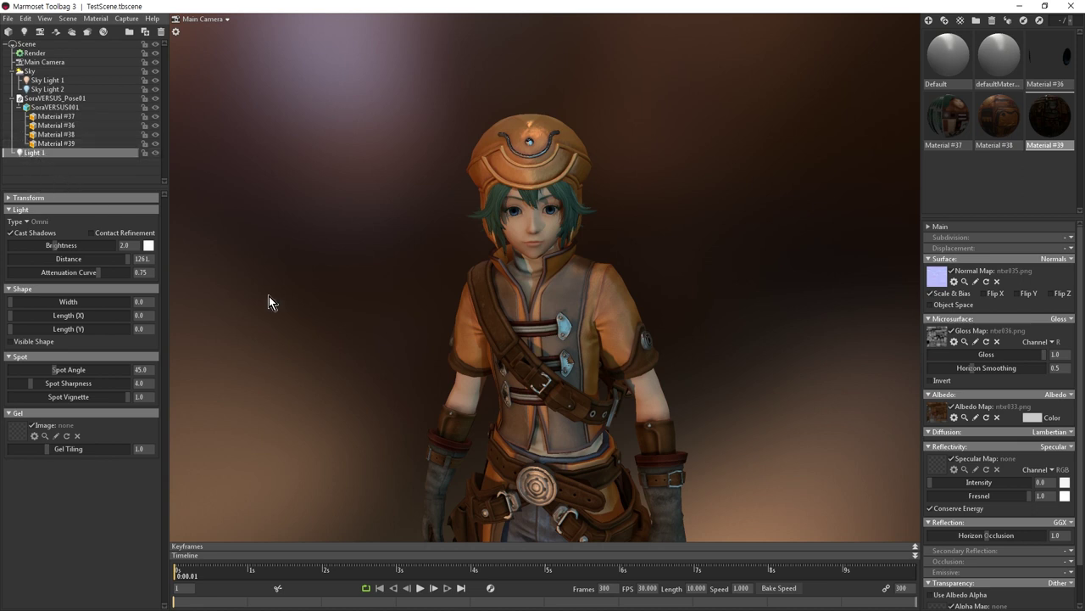
right_click_drag(390, 431, 393, 281, "alt")
scroll(402, 287, "down", 1)
scroll(402, 287, "up", 1)
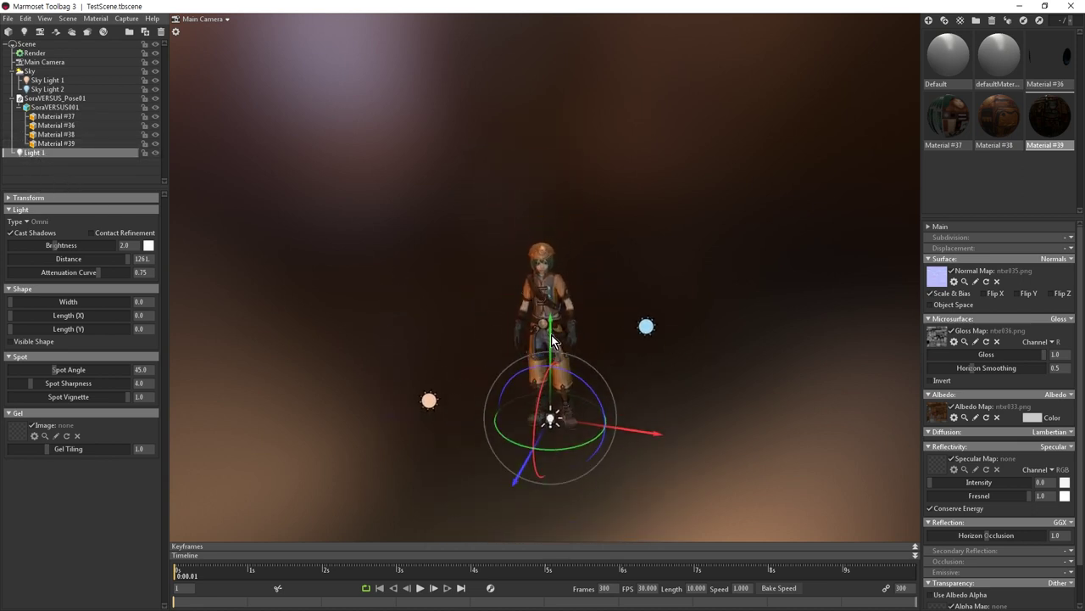
left_click_drag(551, 333, 523, 3)
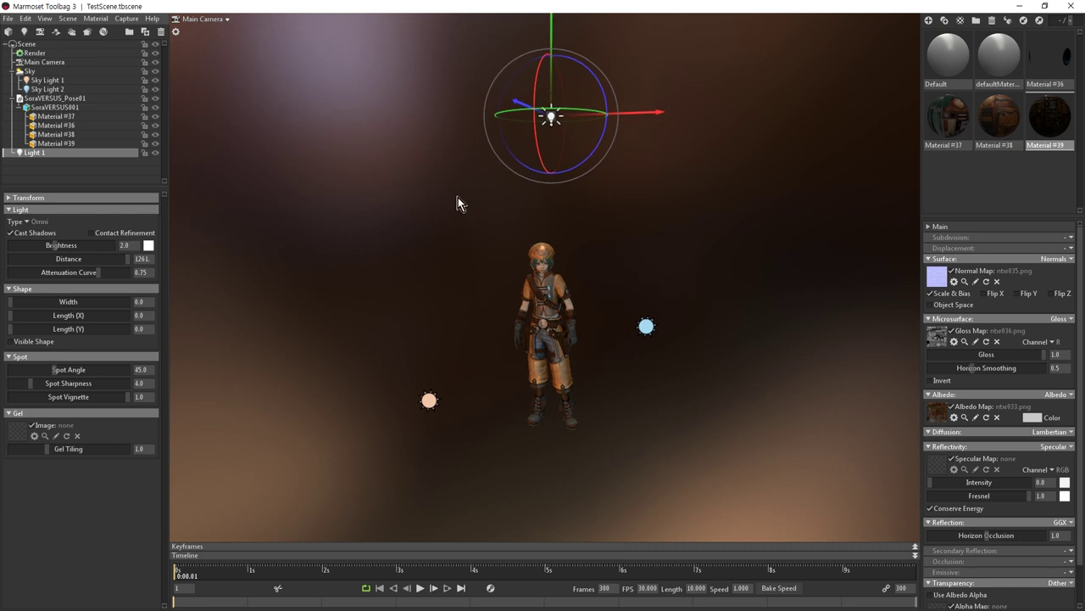
left_click_drag(463, 199, 475, 218)
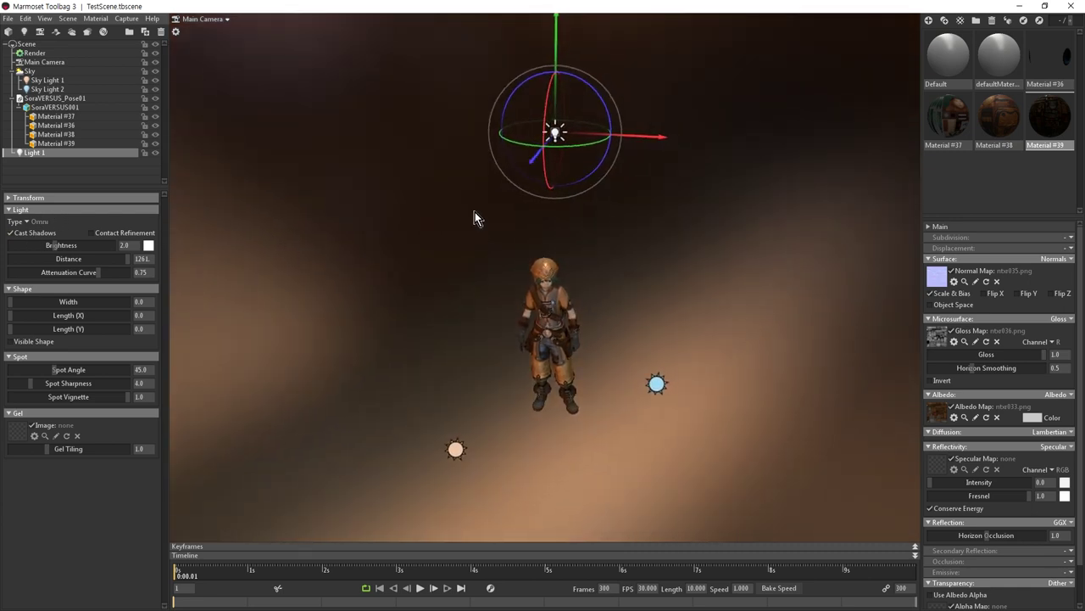
left_click(67, 80)
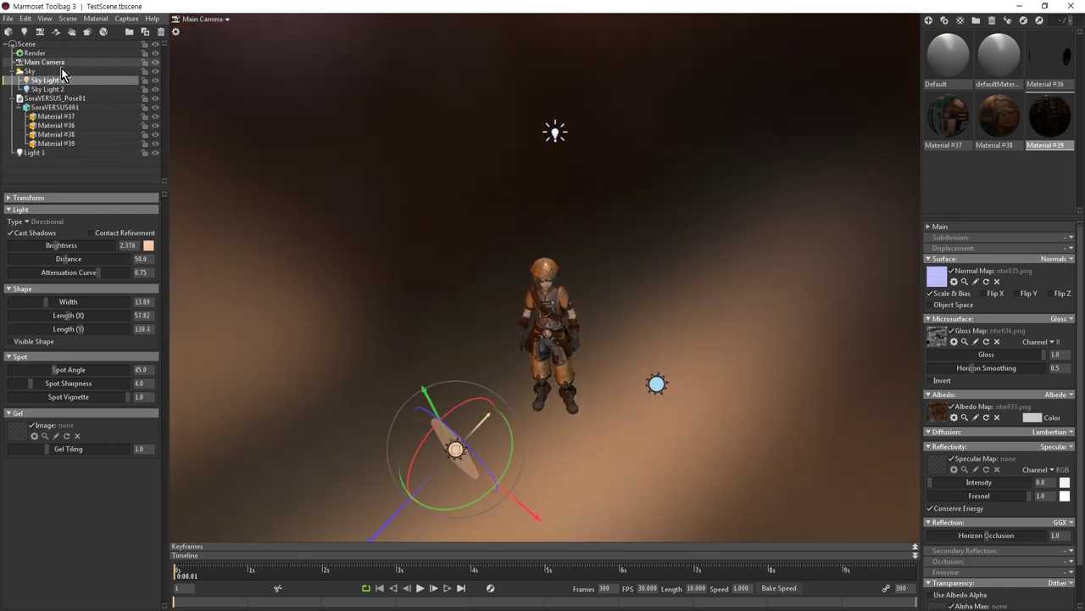
Hide and show Light 1 repeatedly and view the character from several angles to compare the omni light's effect.
left_click(51, 71)
left_click(44, 152)
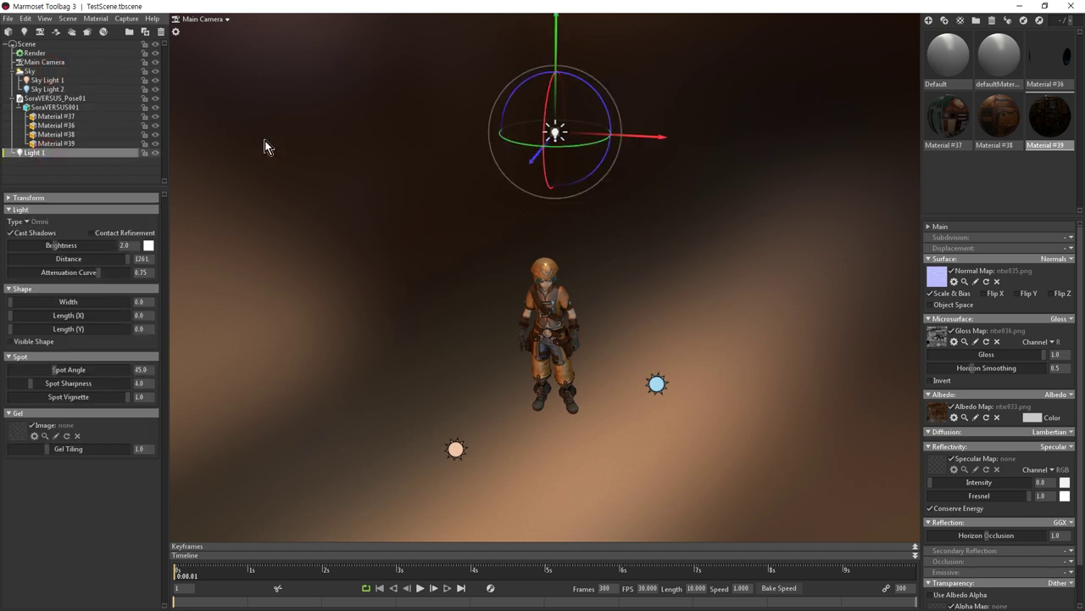
scroll(629, 149, "up", 5)
middle_click_drag(627, 124, 605, 341)
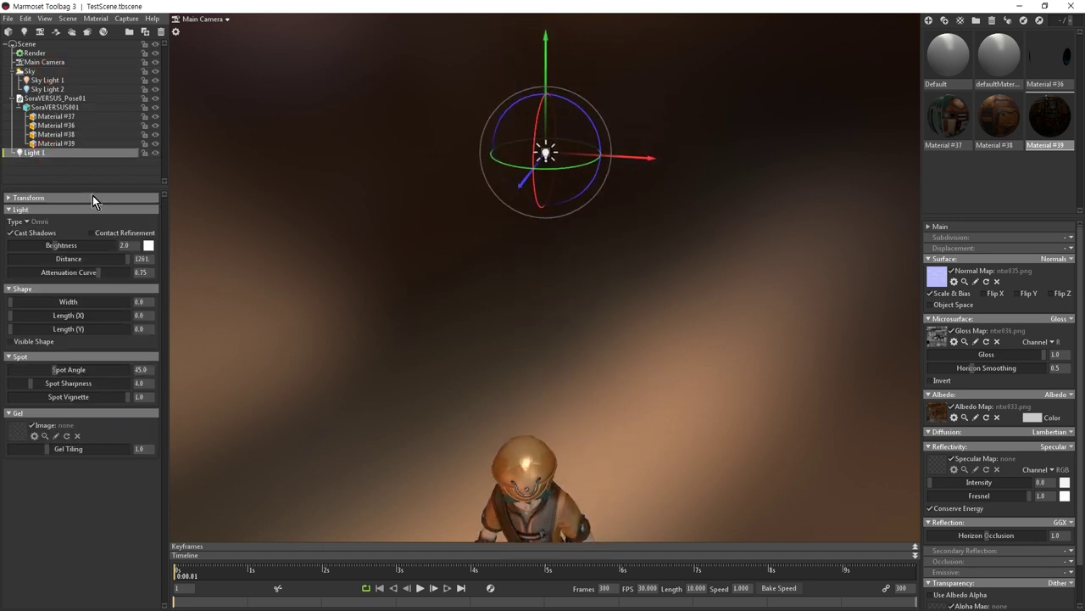
left_click(154, 153)
left_click(154, 152)
left_click(155, 152)
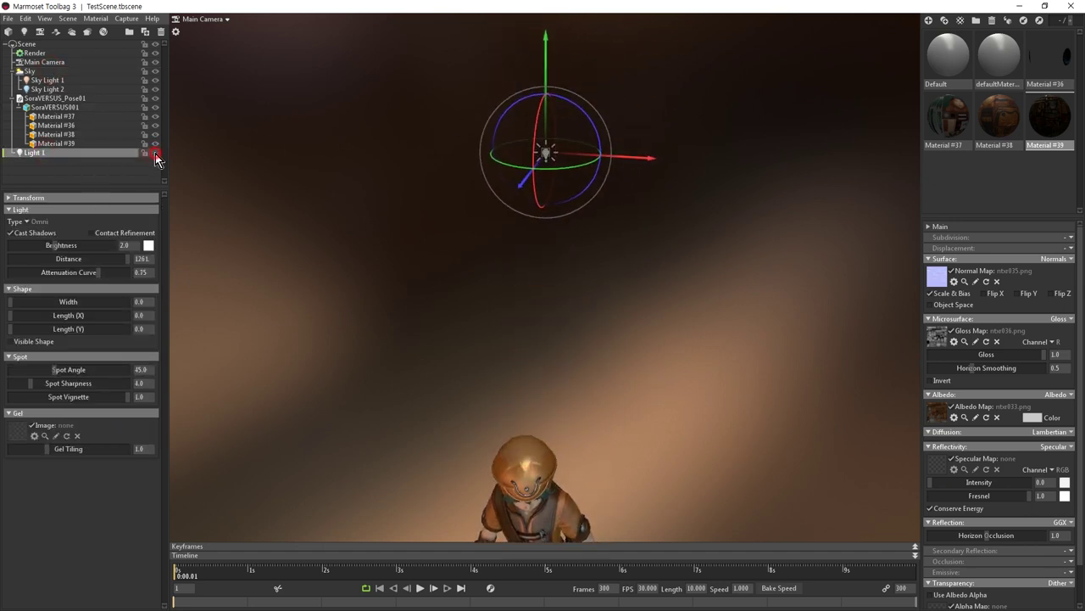
left_click(154, 152)
right_click_drag(577, 325, 574, 263)
left_click_drag(584, 400, 447, 355)
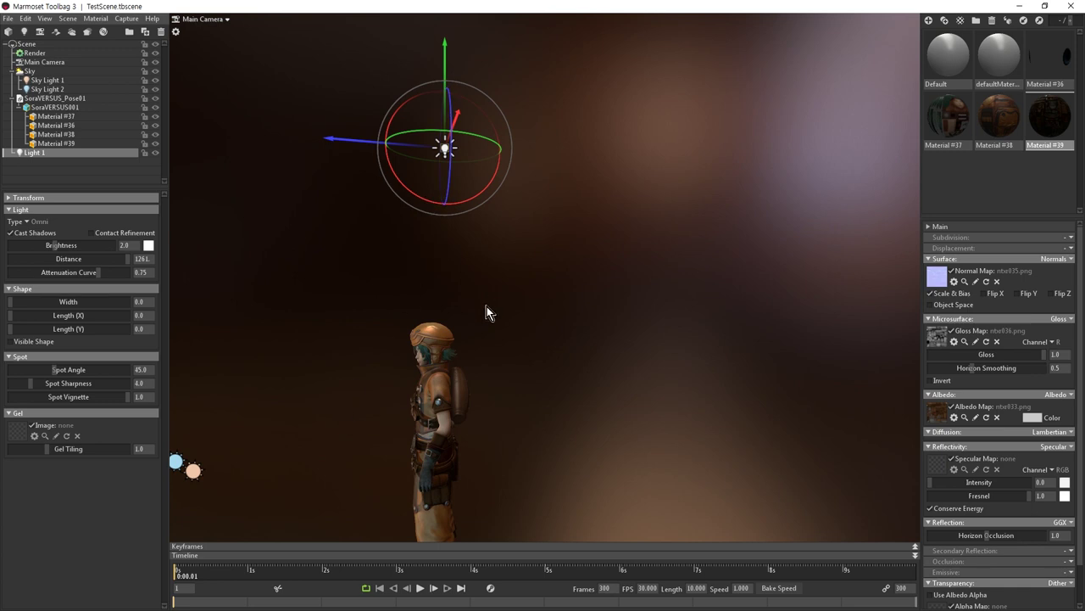
left_click_drag(487, 306, 555, 317)
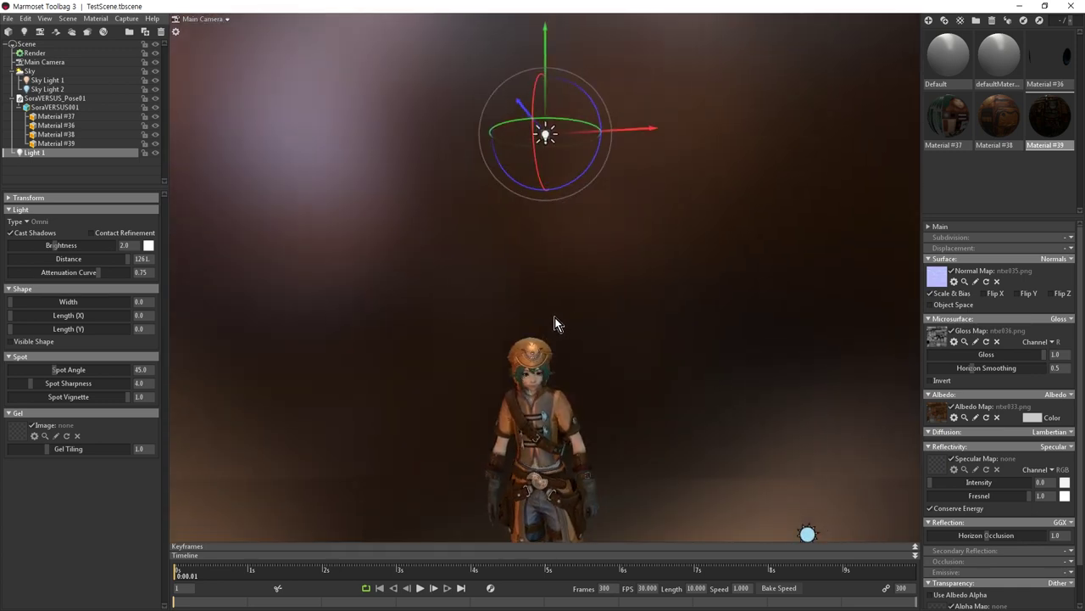
Try a child-light brightness of 12.63 on the Sky, then set it to 1.282 with a sky brightness of 1.435.
left_click(81, 178)
left_click(46, 73)
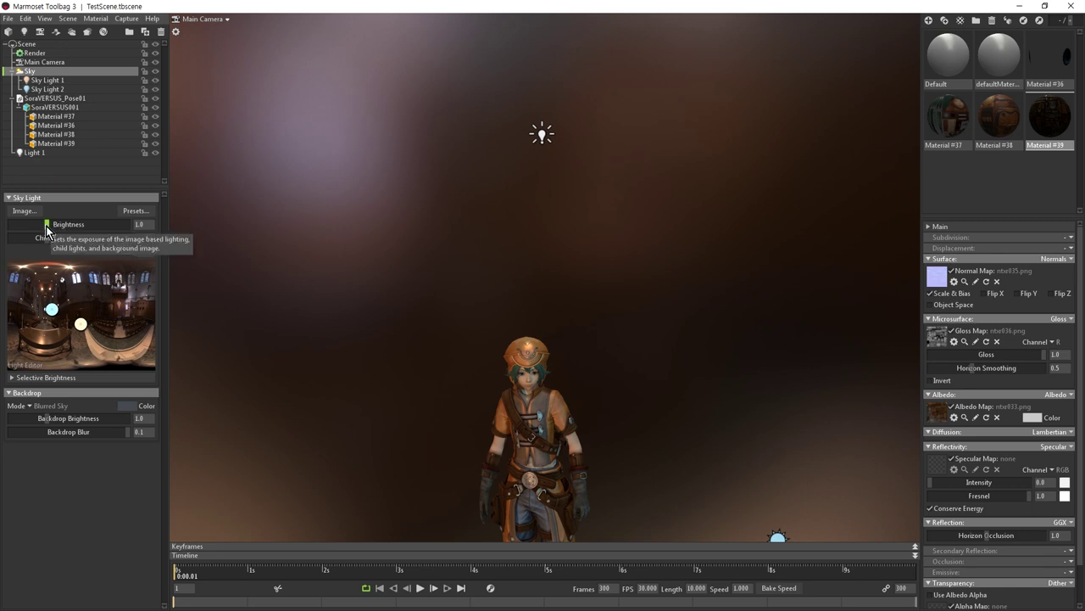
mouse_move(49, 228)
left_mouse_down()
mouse_move(64, 227)
mouse_move(47, 229)
left_mouse_up()
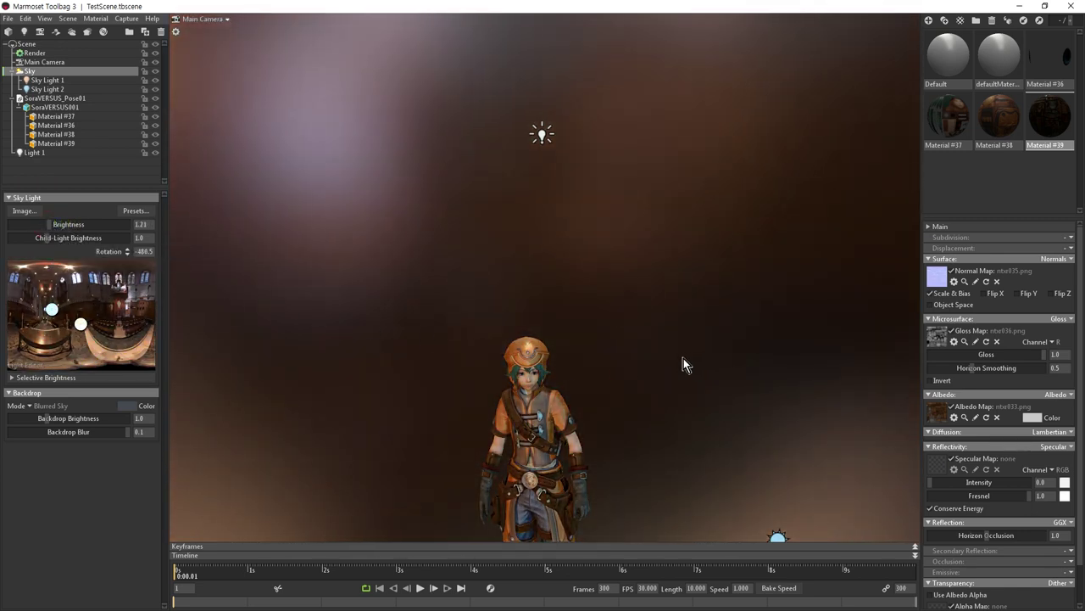
right_click_drag(684, 358, 662, 331)
middle_click_drag(526, 362, 522, 327)
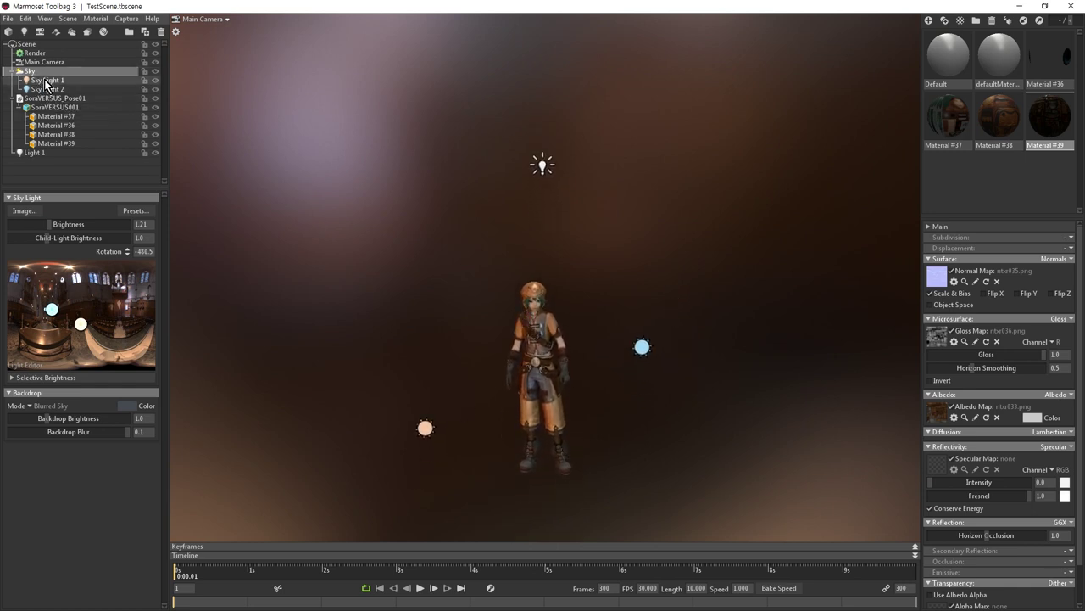
left_click_drag(46, 238, 286, 338)
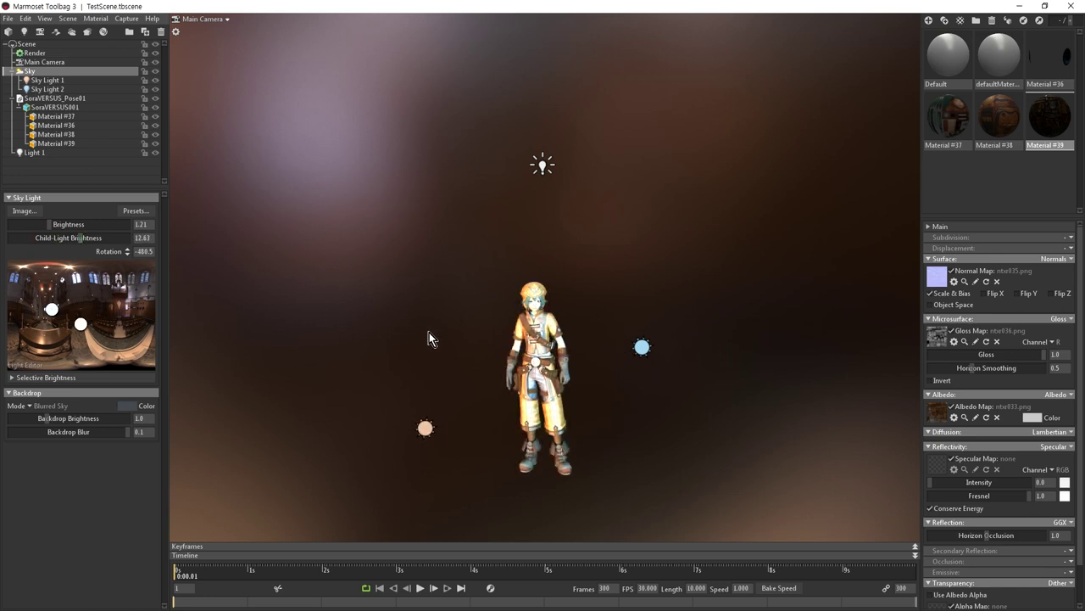
right_click_drag(466, 296, 467, 339, "alt")
middle_click_drag(446, 316, 439, 248, "alt")
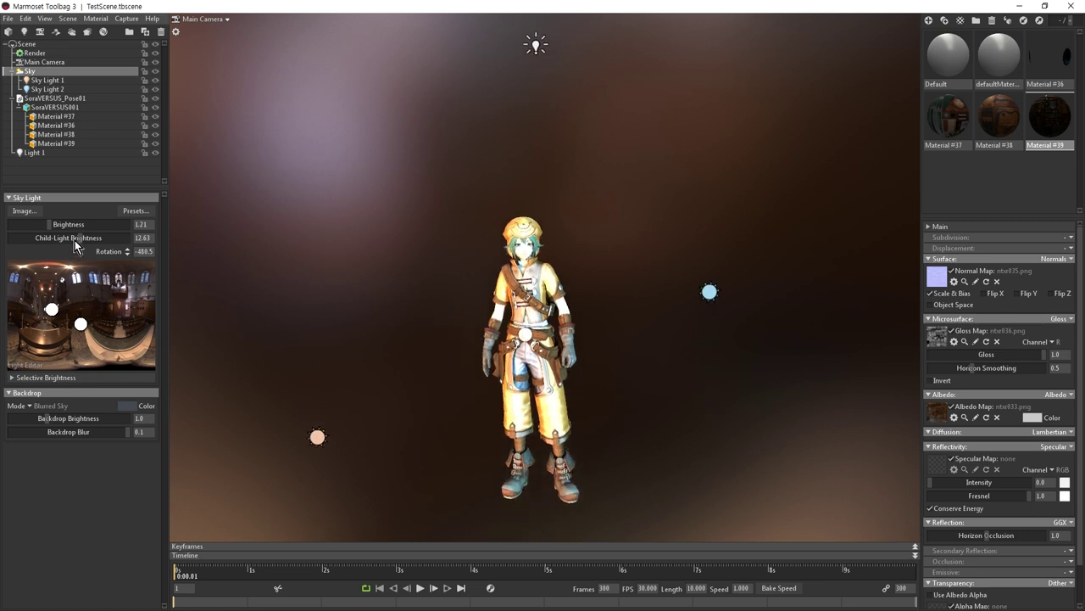
mouse_move(74, 240)
left_mouse_down()
mouse_move(39, 237)
mouse_move(64, 224)
left_mouse_up()
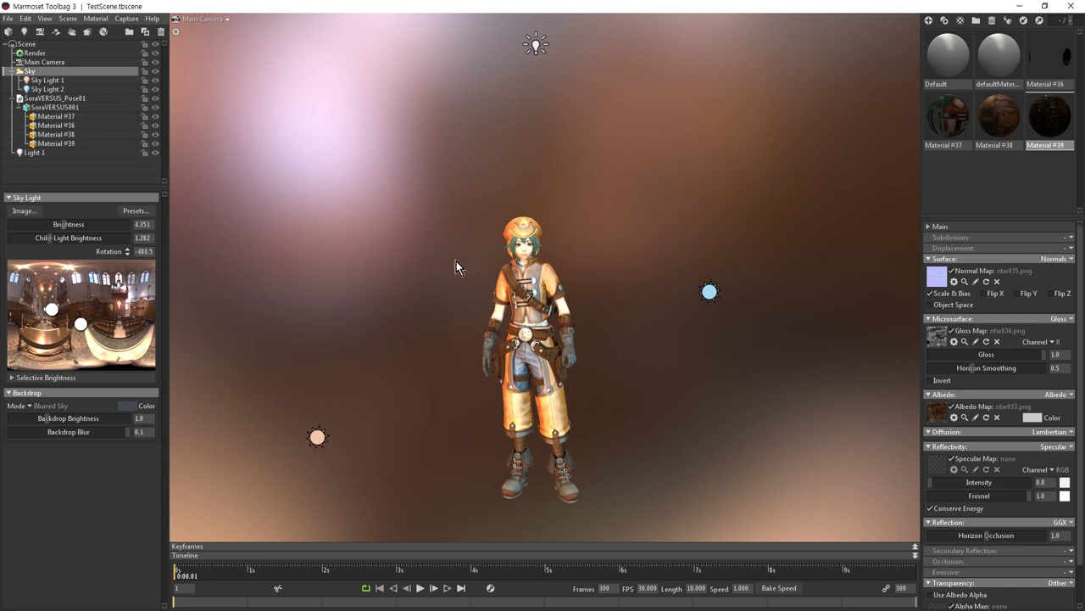
mouse_move(61, 225)
left_mouse_down()
mouse_move(38, 225)
mouse_move(51, 224)
left_mouse_up()
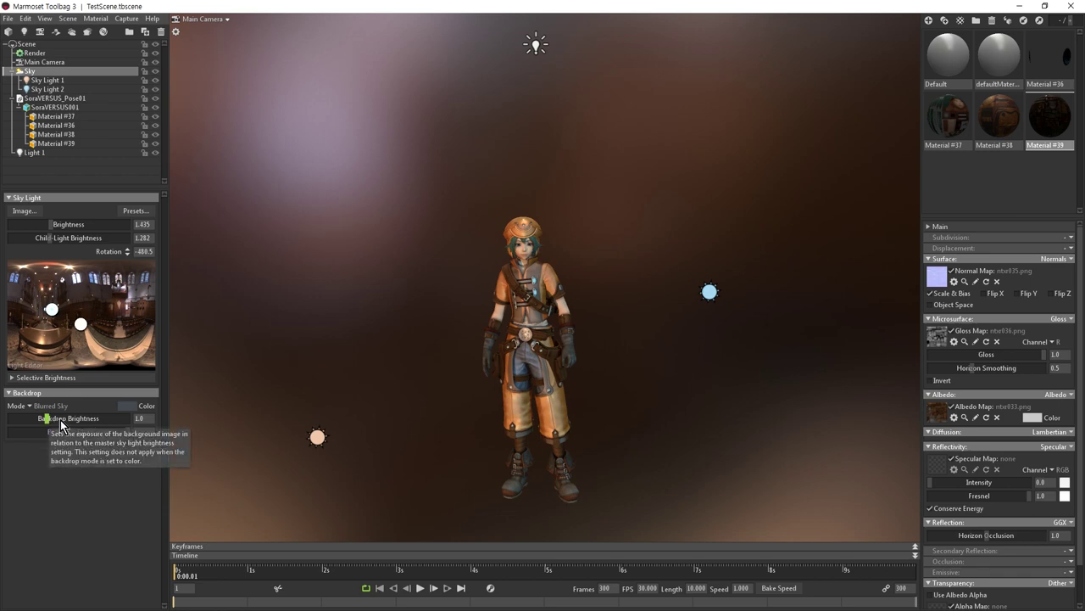
Raise the Sky's backdrop brightness to 2.188.
mouse_move(47, 419)
left_mouse_down()
mouse_move(80, 418)
mouse_move(53, 419)
left_mouse_up()
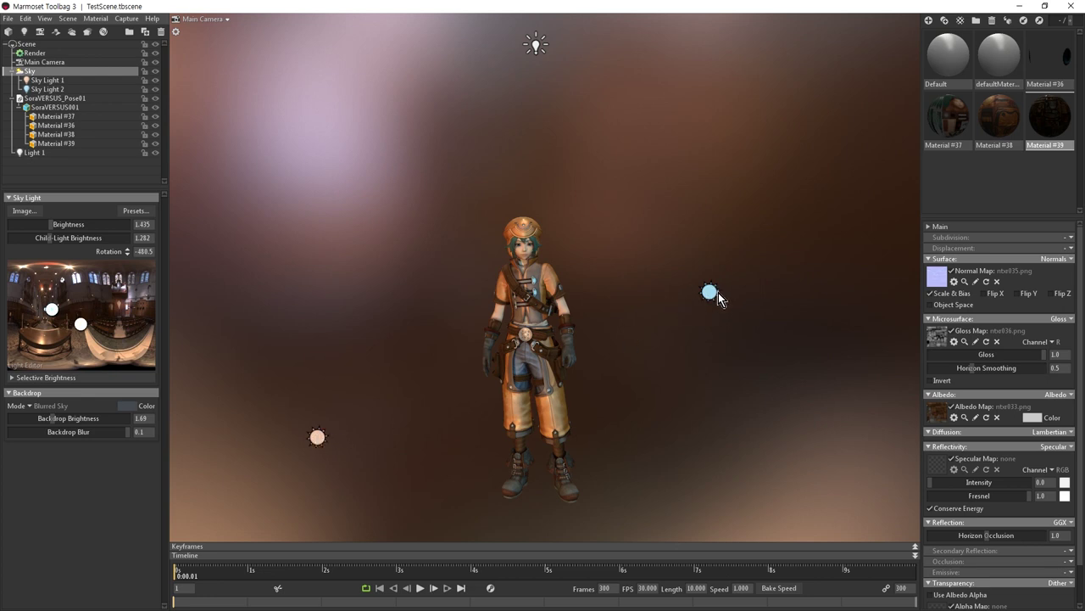
mouse_move(53, 418)
left_mouse_down()
mouse_move(65, 418)
mouse_move(43, 418)
mouse_move(58, 418)
left_mouse_up()
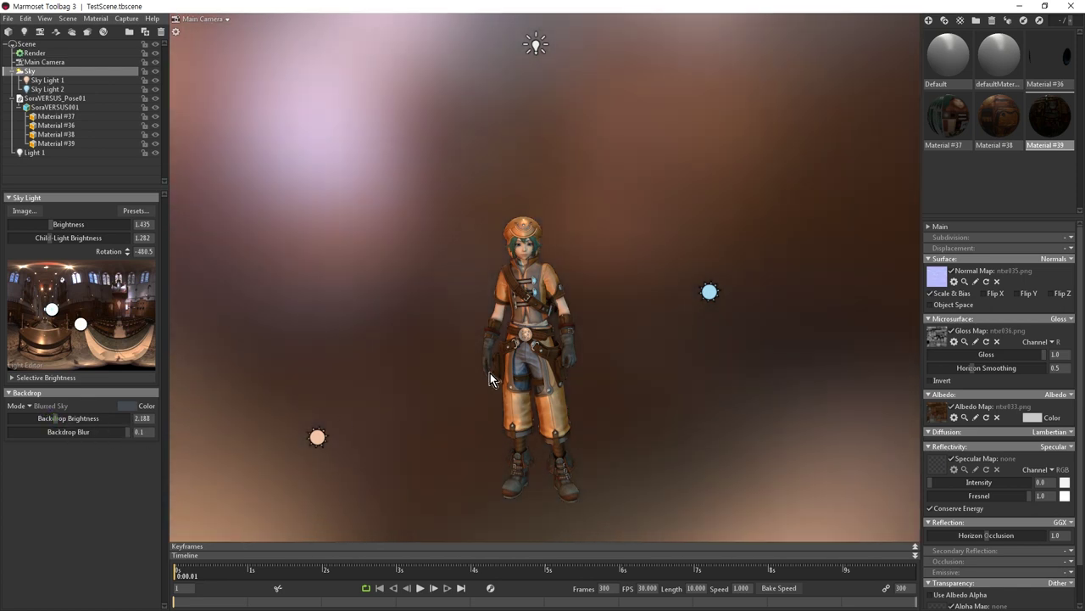
left_click(39, 99)
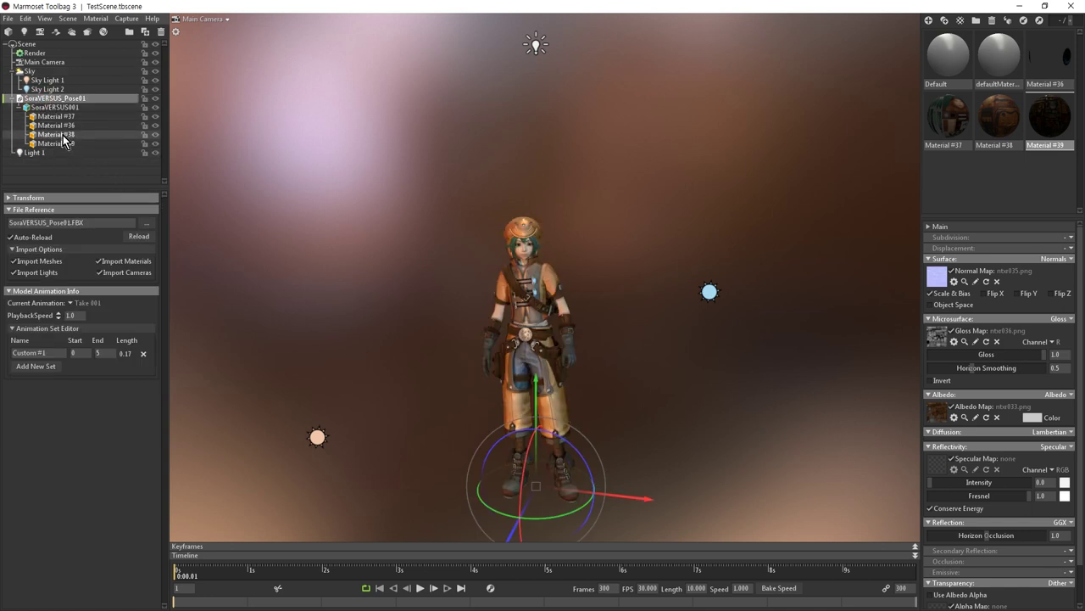
left_click(54, 108)
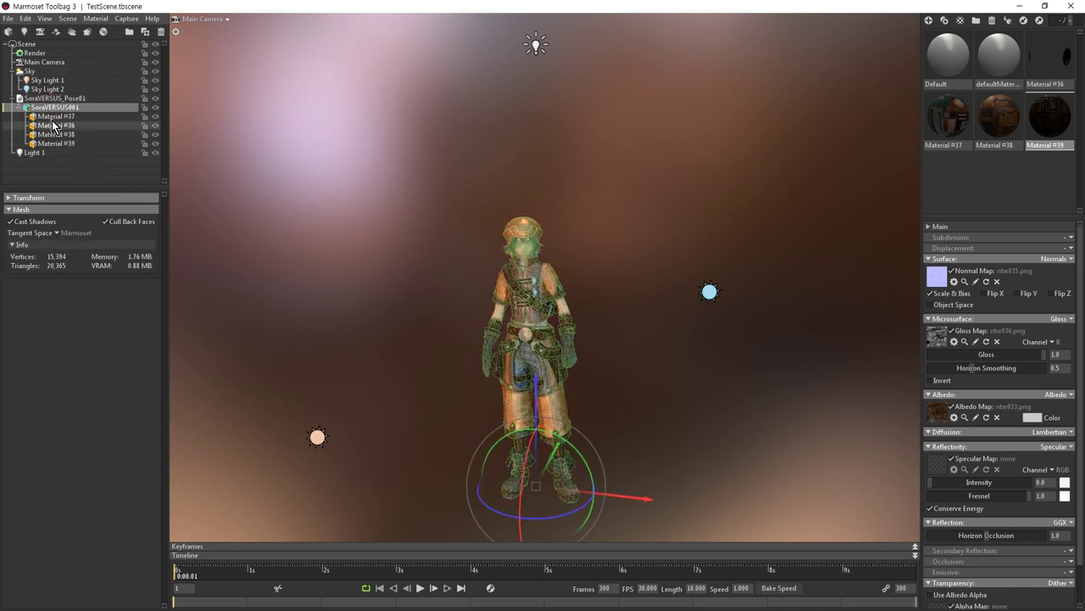
left_click(53, 118)
left_click(48, 143)
Add a turntable to the scene with nothing else selected, play the animation briefly and rewind it to the start.
left_click(49, 169)
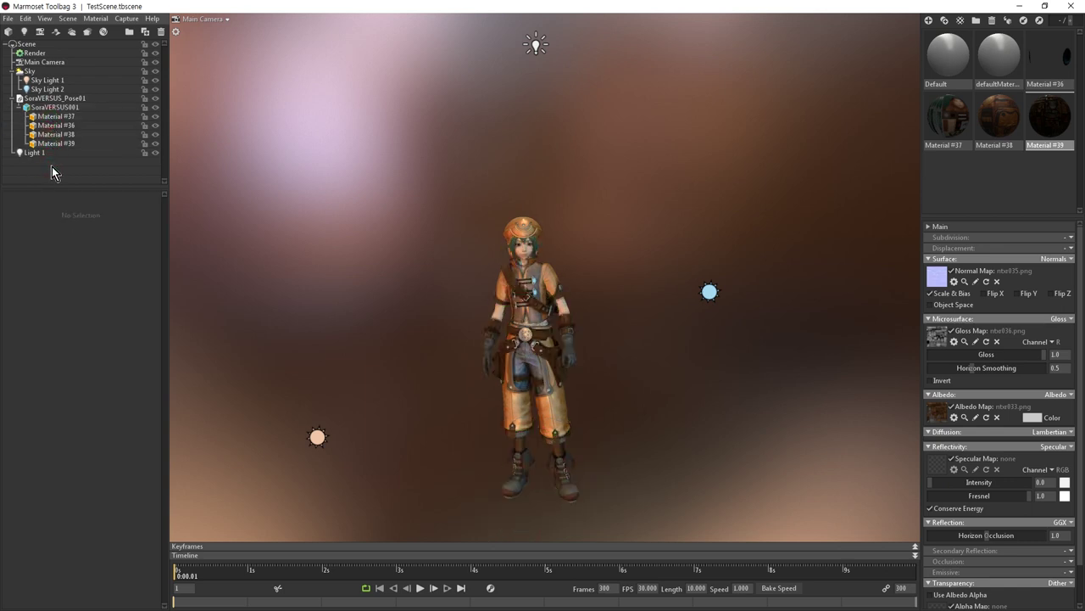
left_click(105, 34)
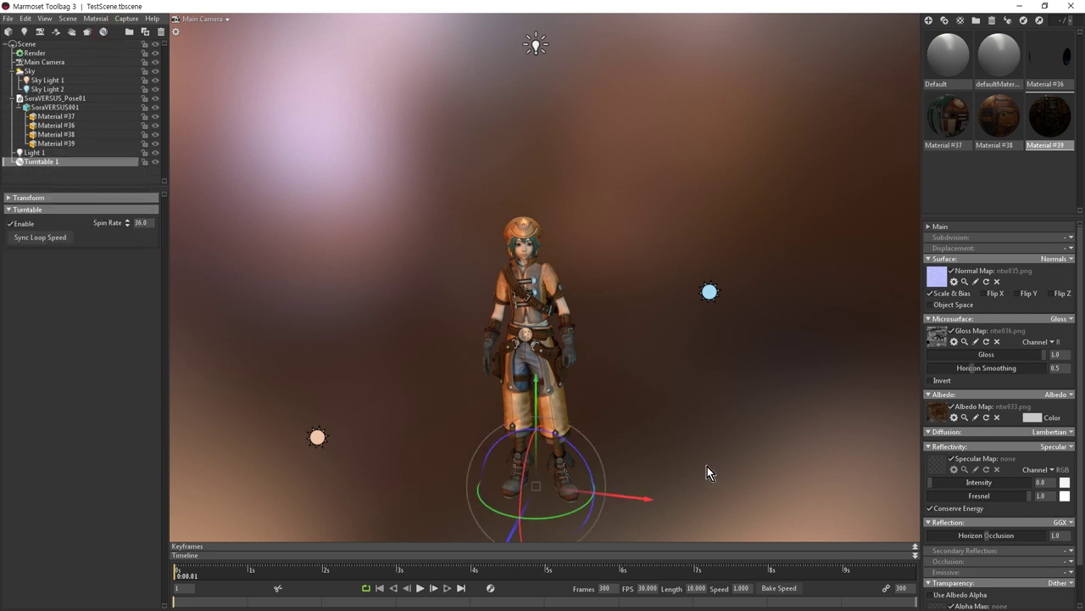
left_click(420, 591)
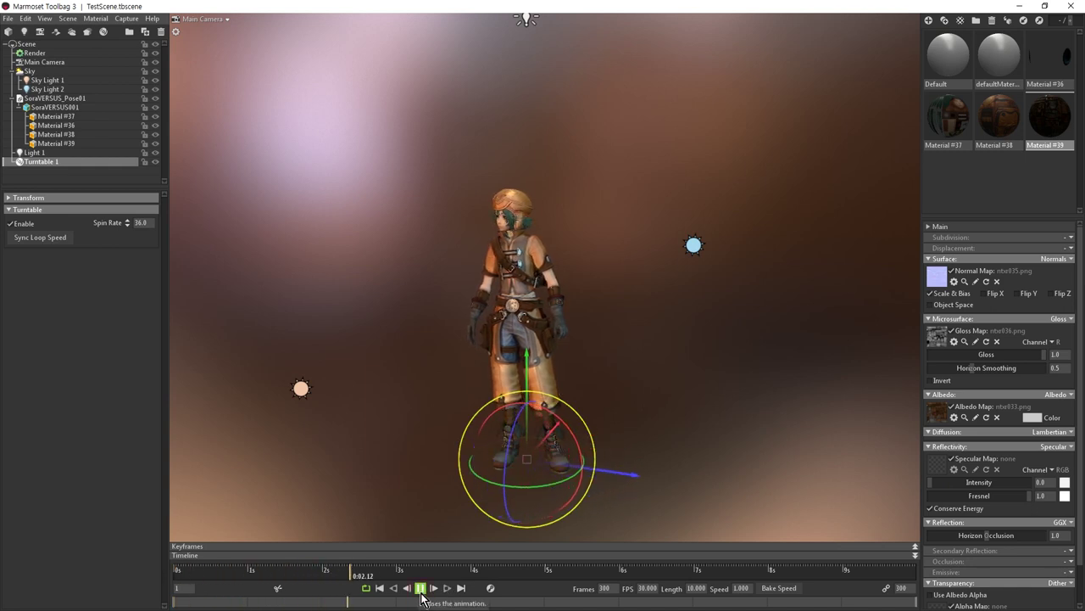
left_click(421, 591)
left_click(379, 591)
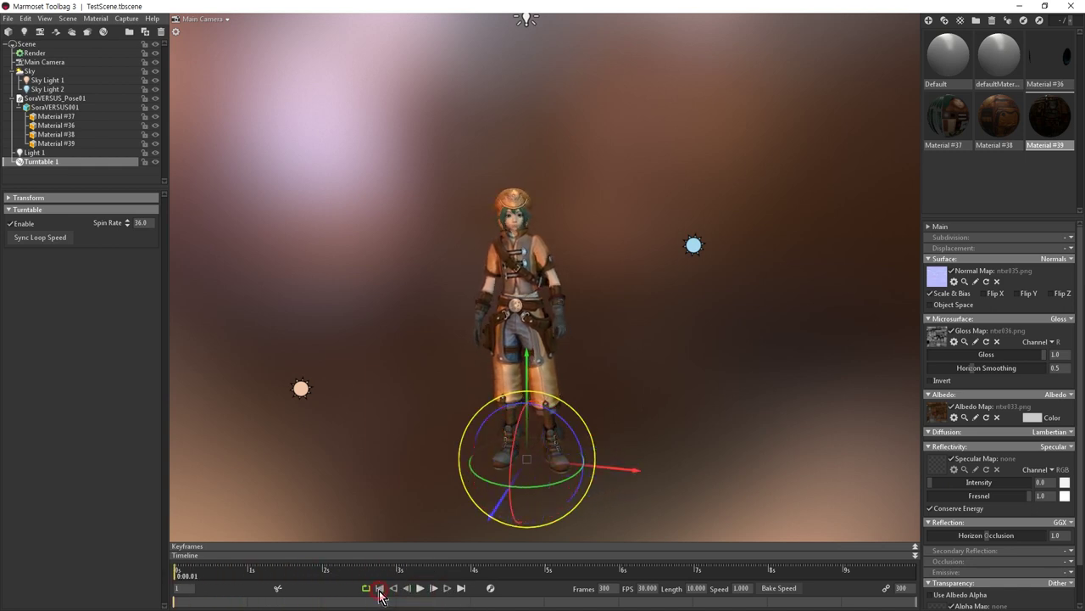
Parent the SoraVERSUS_Pose01 character under Turntable 1, play the rotation and rewind it to the start.
left_click(33, 172)
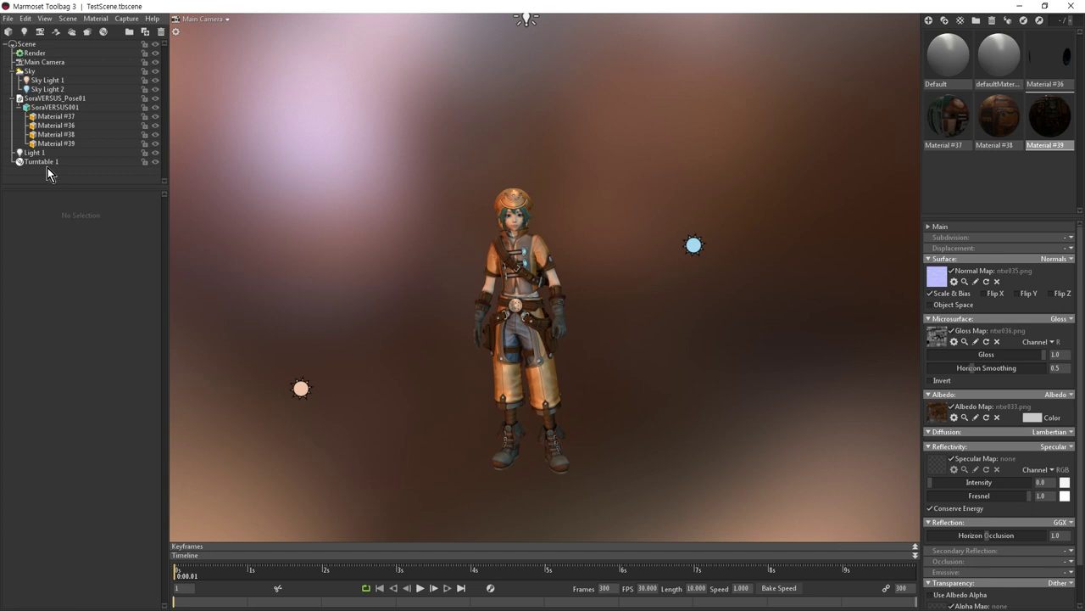
left_click(48, 100)
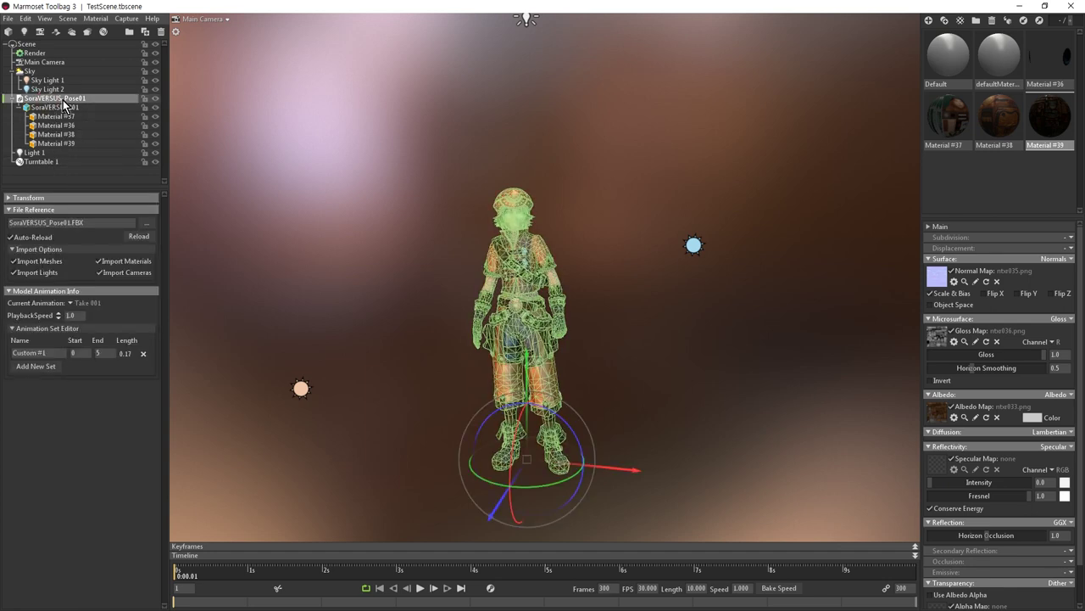
left_click_drag(39, 101, 43, 165)
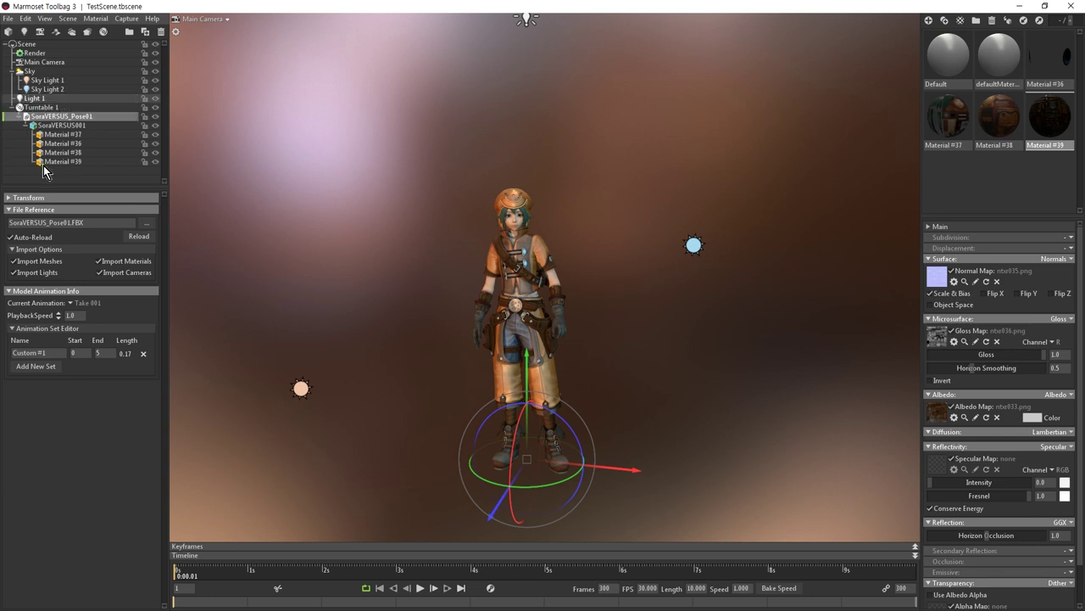
left_click(418, 588)
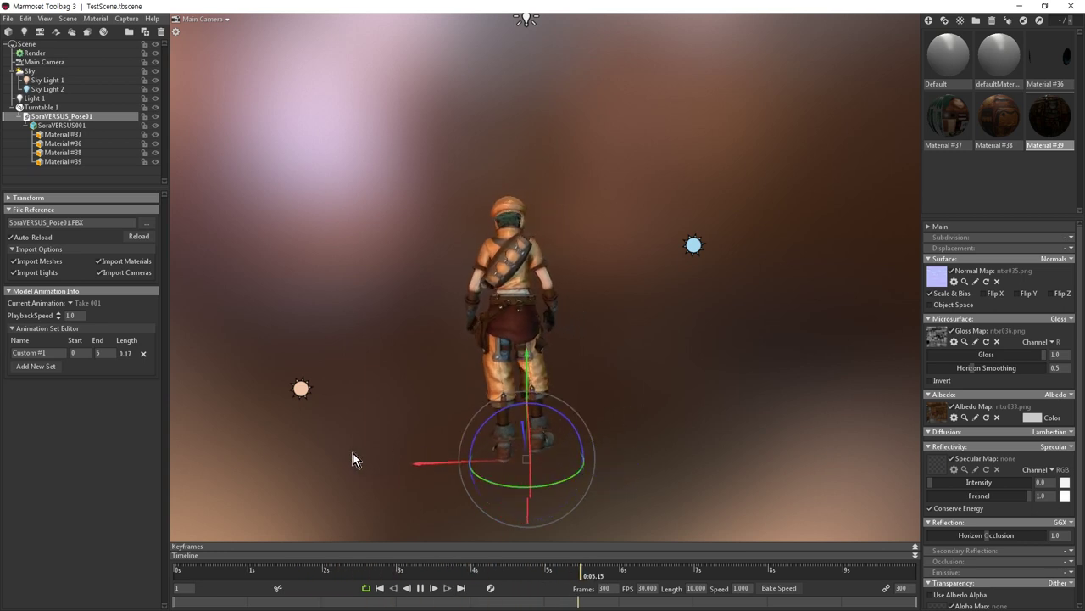
left_click(422, 588)
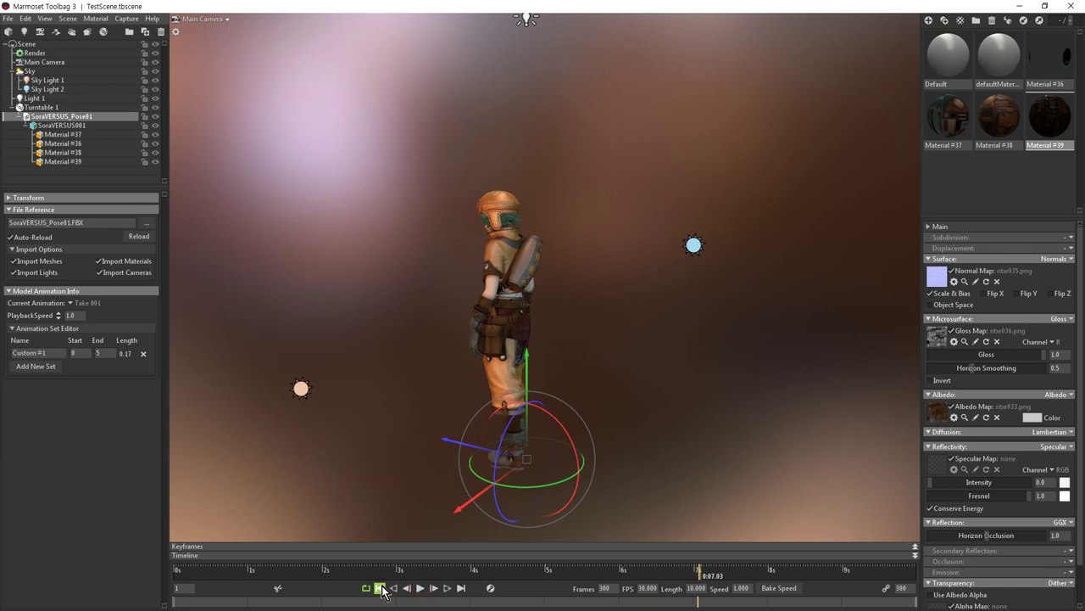
left_click(379, 587)
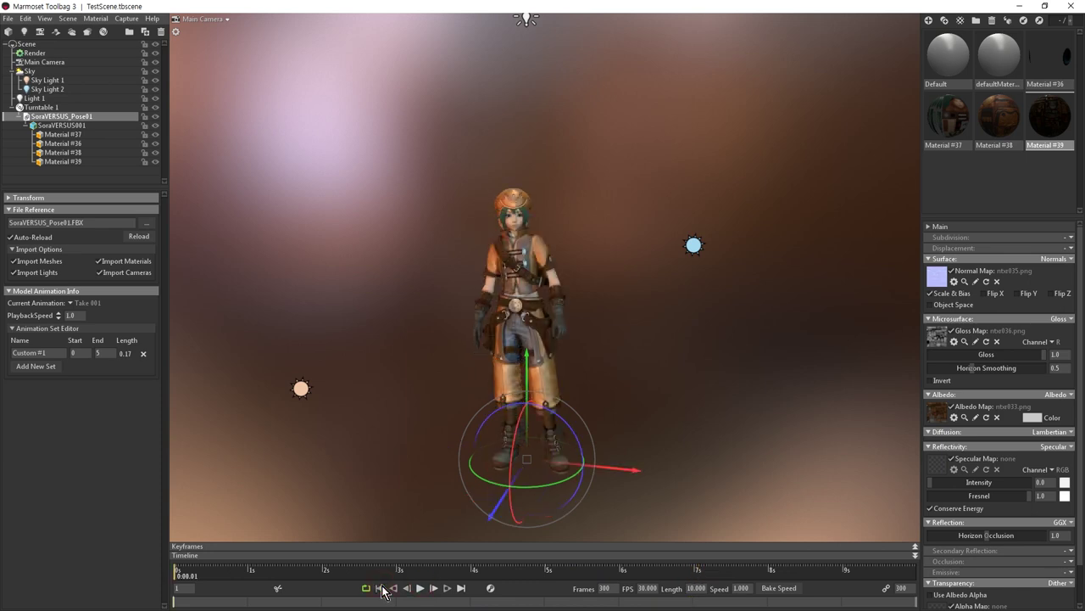
Try a spin rate of 100 on Turntable 1, playing the rotation and rewinding it to the start.
left_click(38, 107)
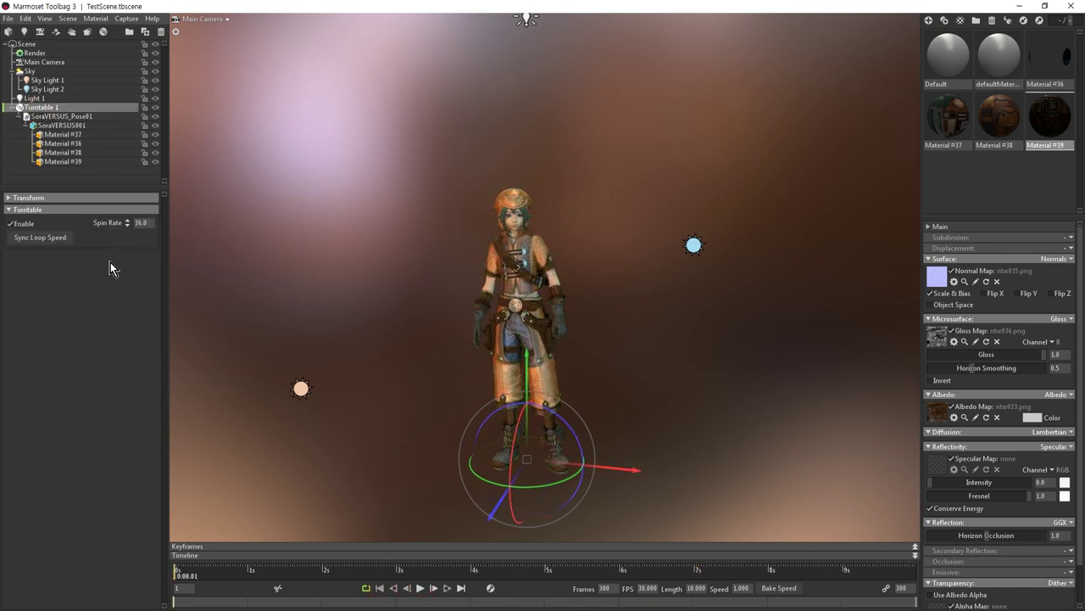
left_click(138, 223)
left_click(421, 589)
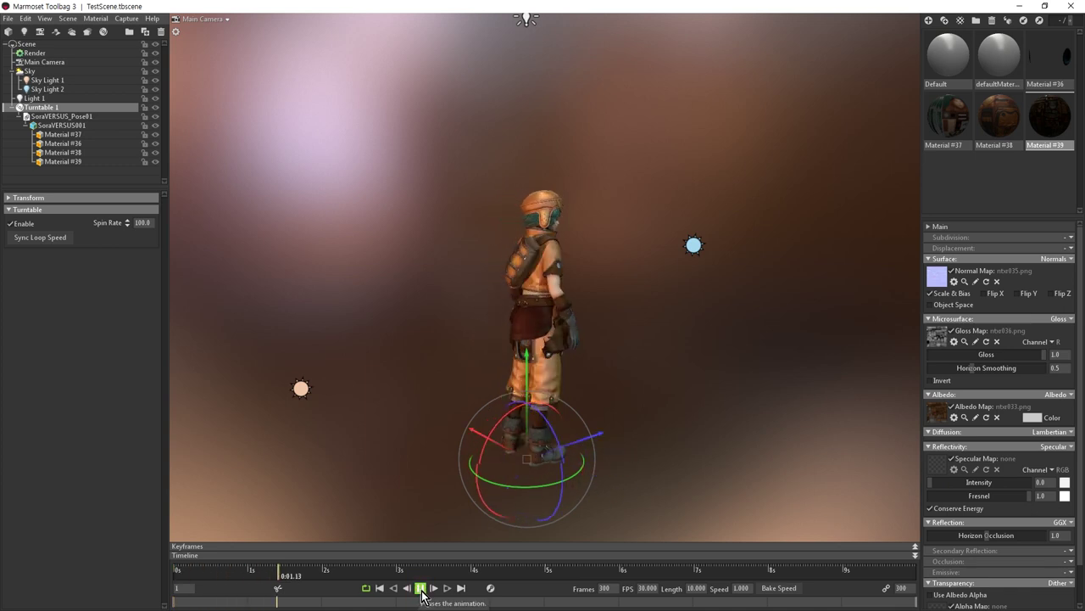
left_click(421, 587)
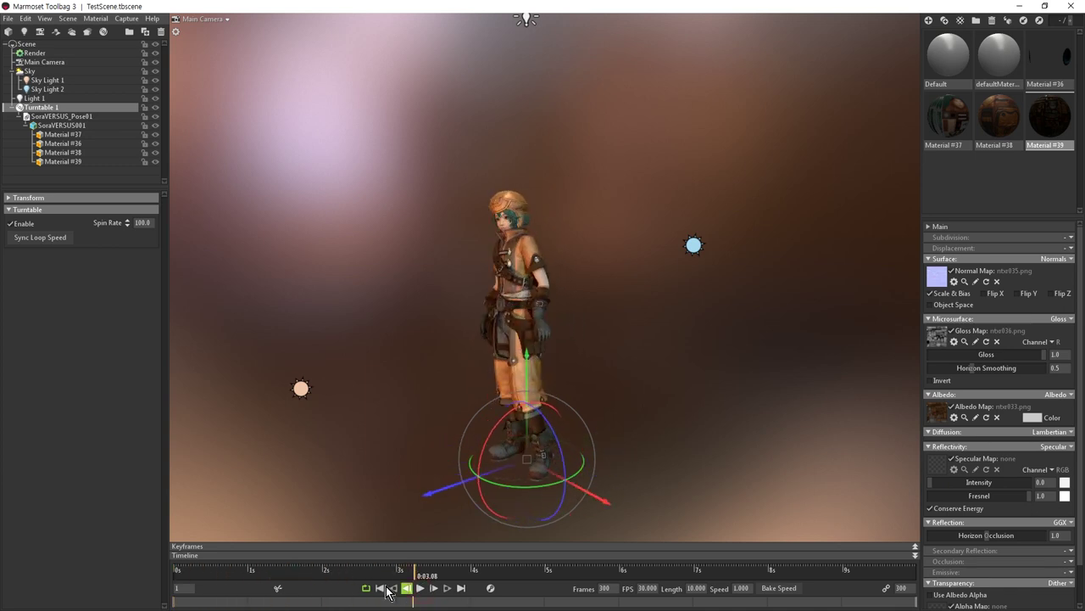
left_click(379, 588)
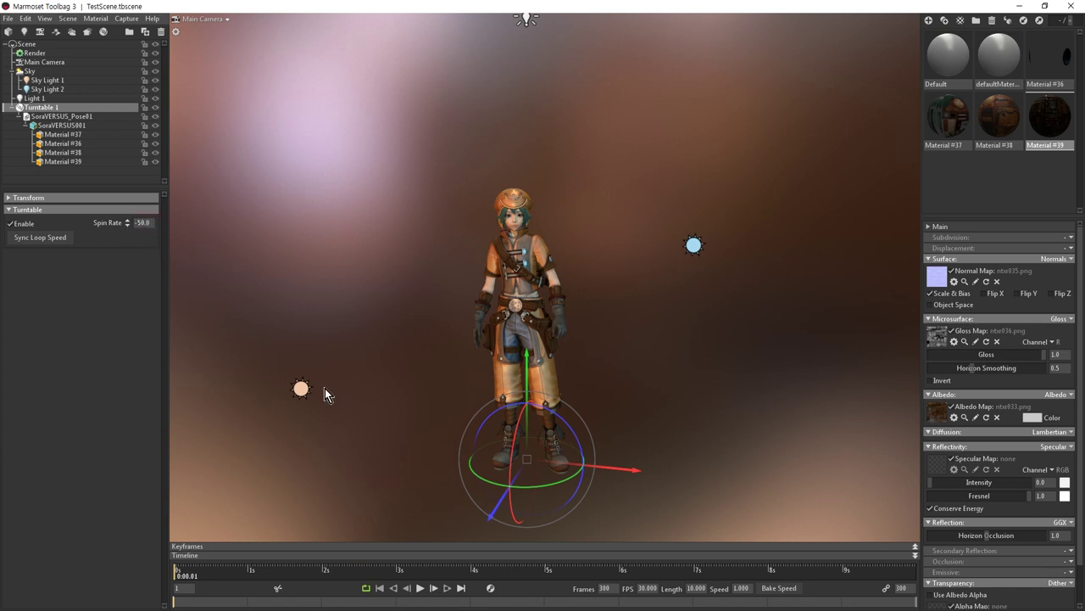
Preview Turntable 1 at a spin rate of -50, rewind it to the start and set the spin rate to 15.
left_click(424, 588)
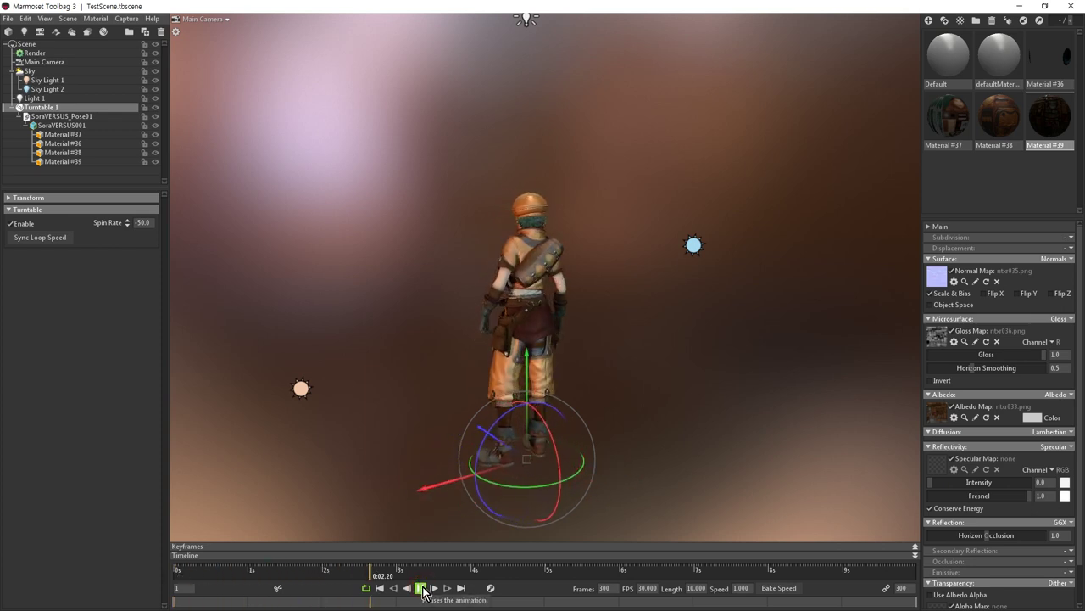
left_click(424, 588)
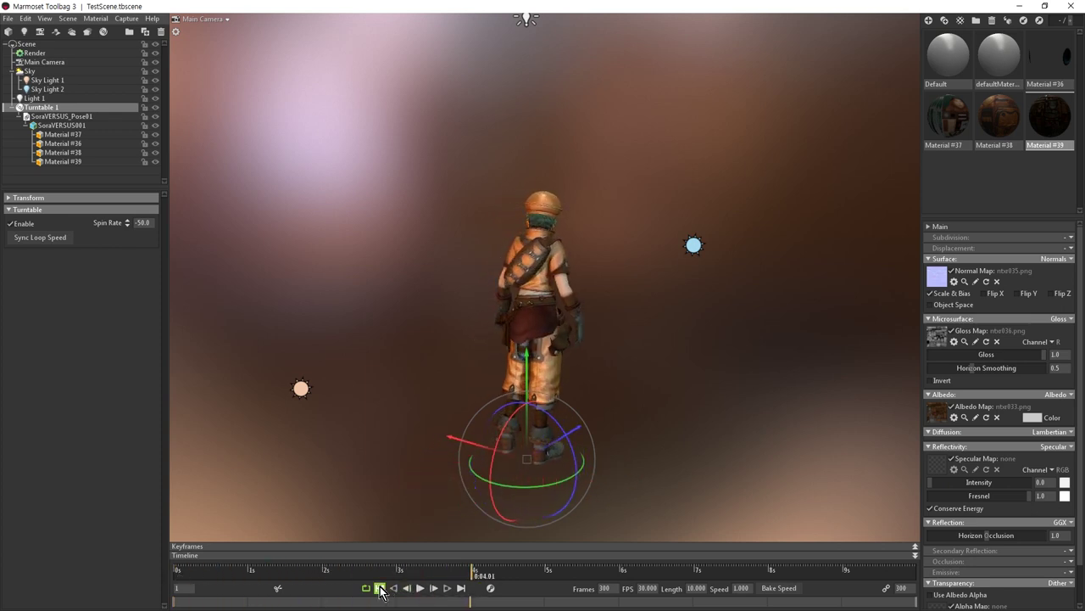
left_click(380, 587)
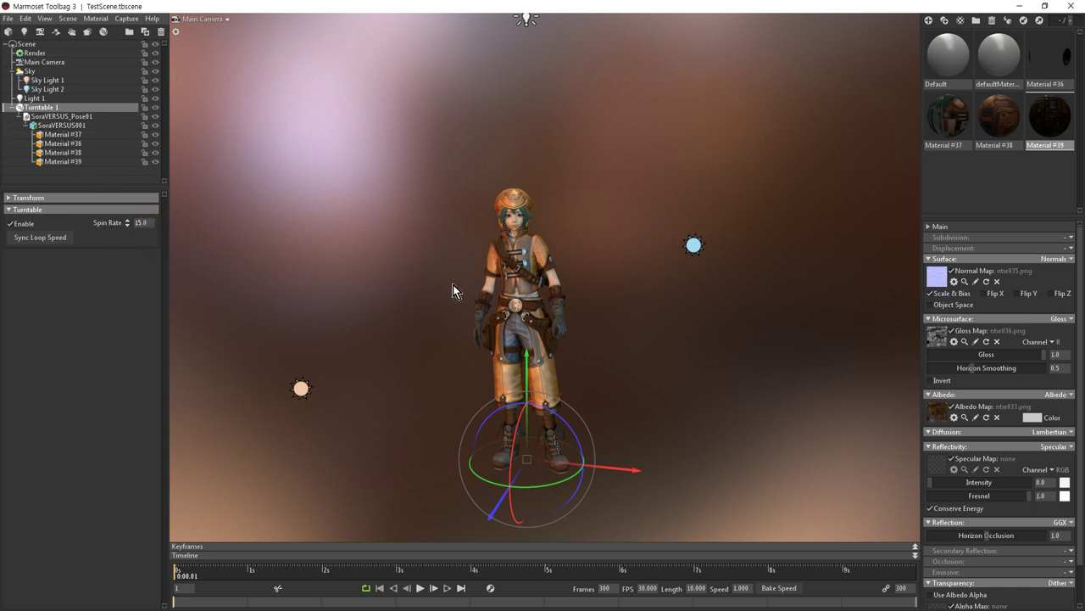
Clear the selection and add a second turntable to the scene.
left_click(87, 179)
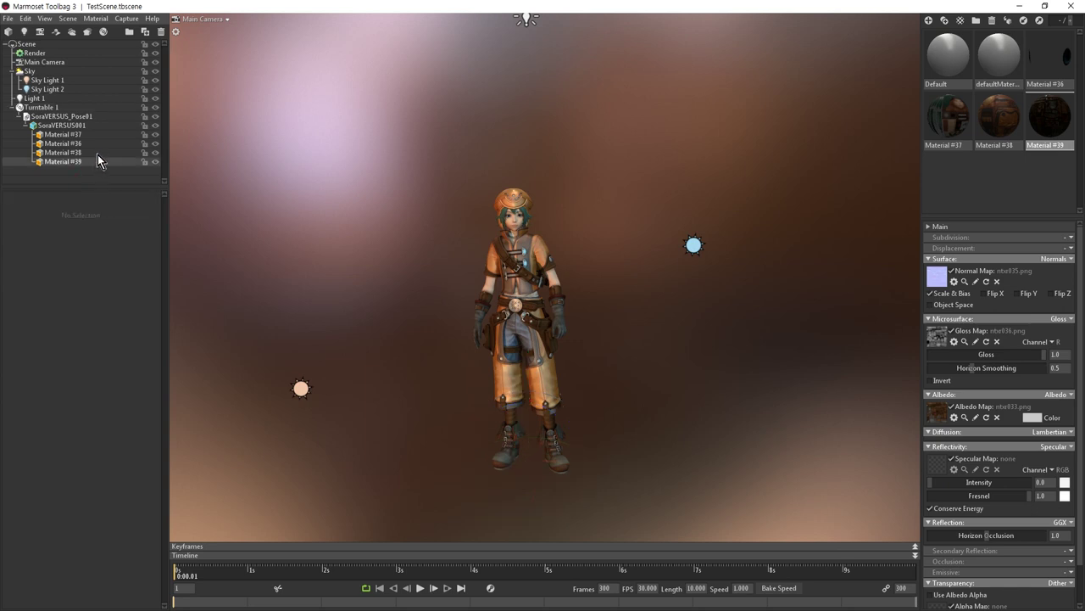
left_click(104, 38)
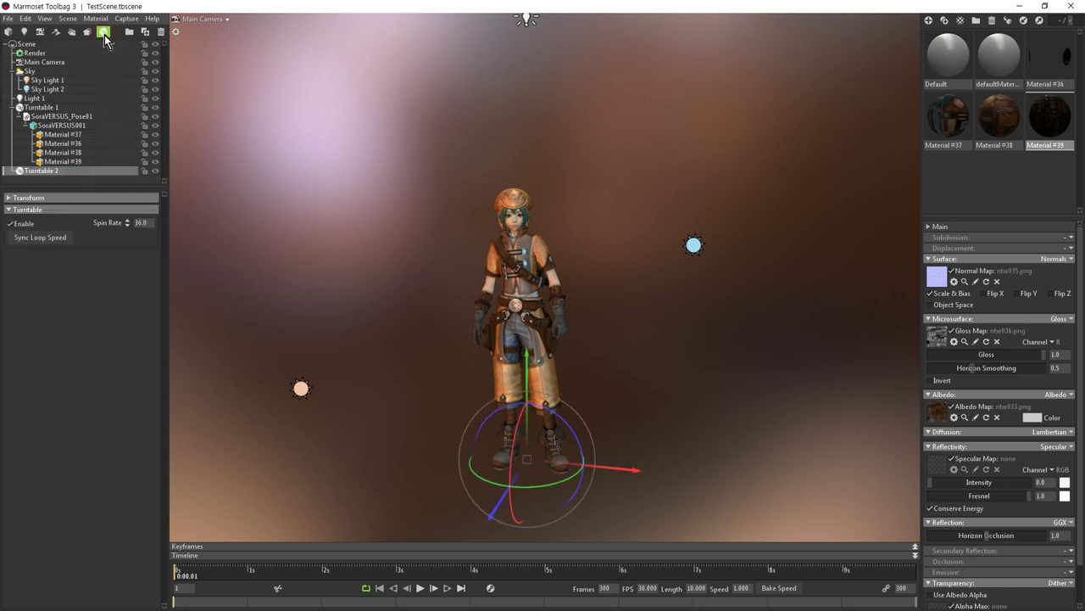
Parent the Sky under Turntable 2, set that turntable's spin rate to 5 and clear the selection.
left_click(32, 72)
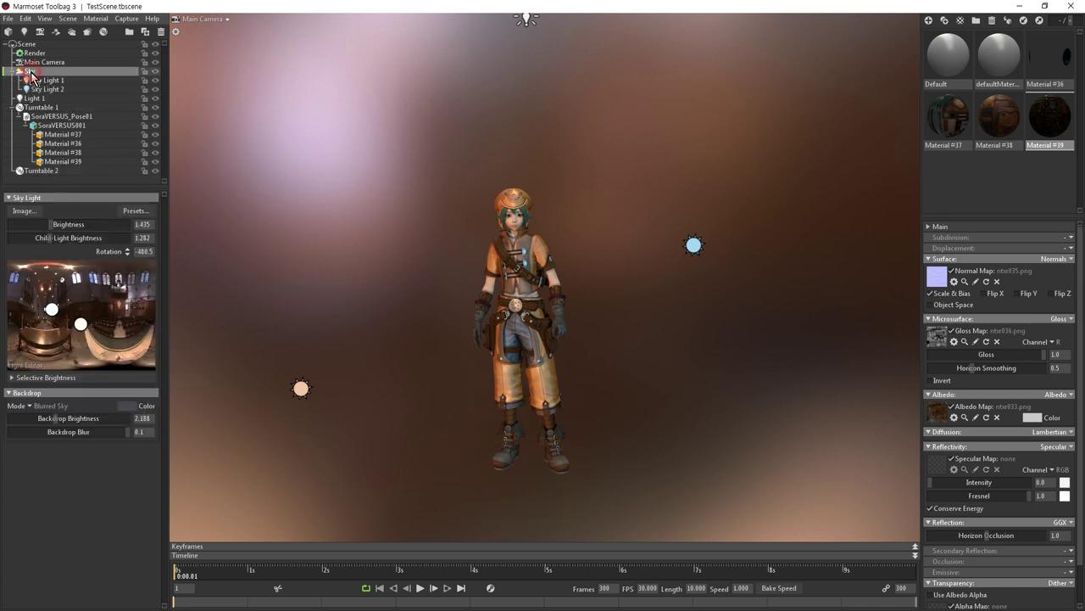
left_click_drag(31, 74, 43, 173)
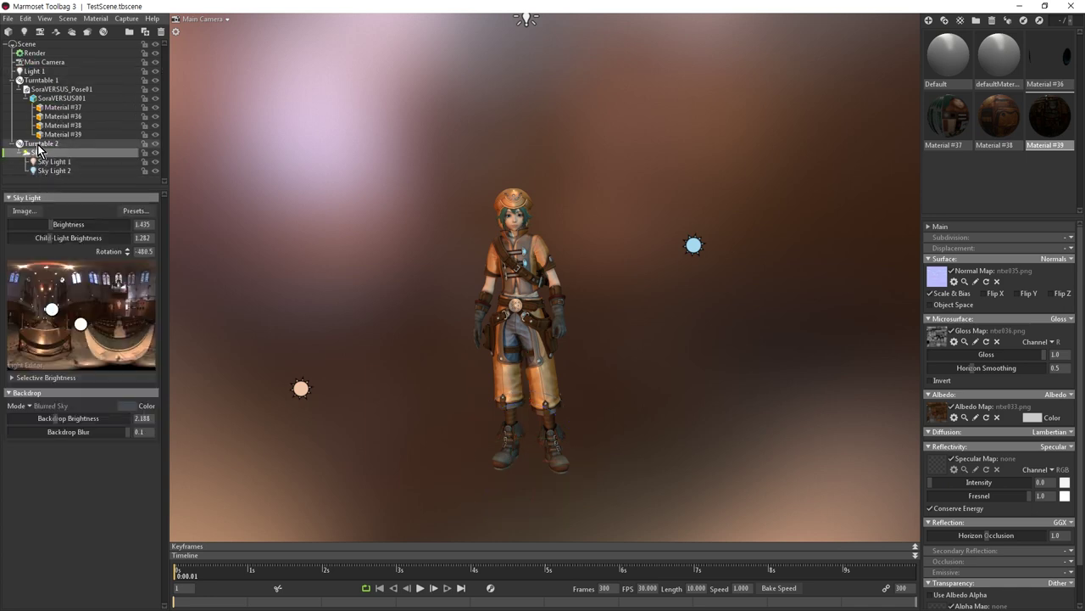
left_click(40, 143)
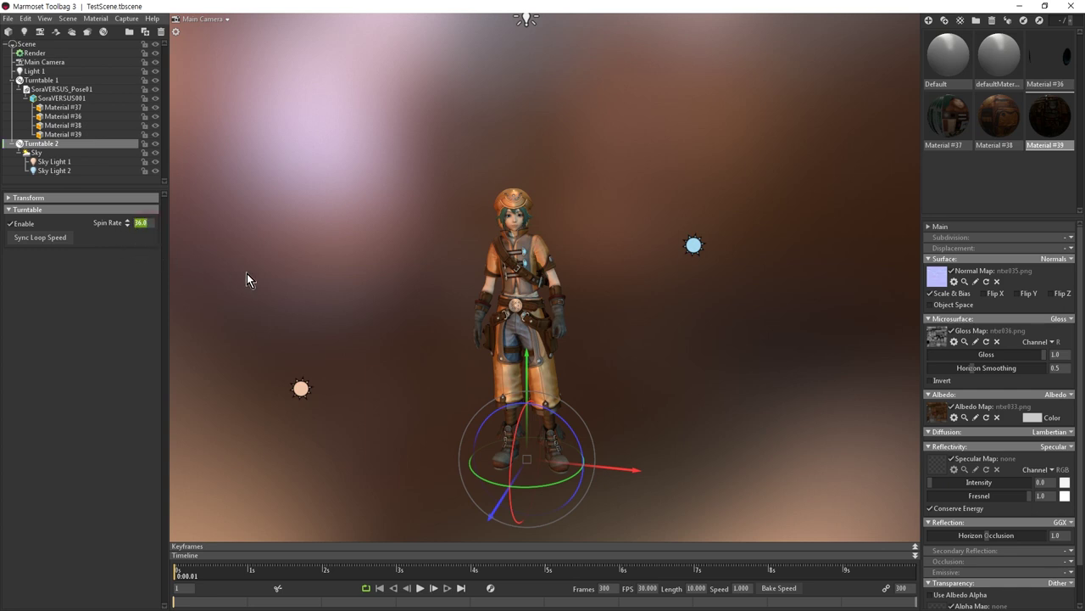
type("5")
key("Return")
left_click(101, 184)
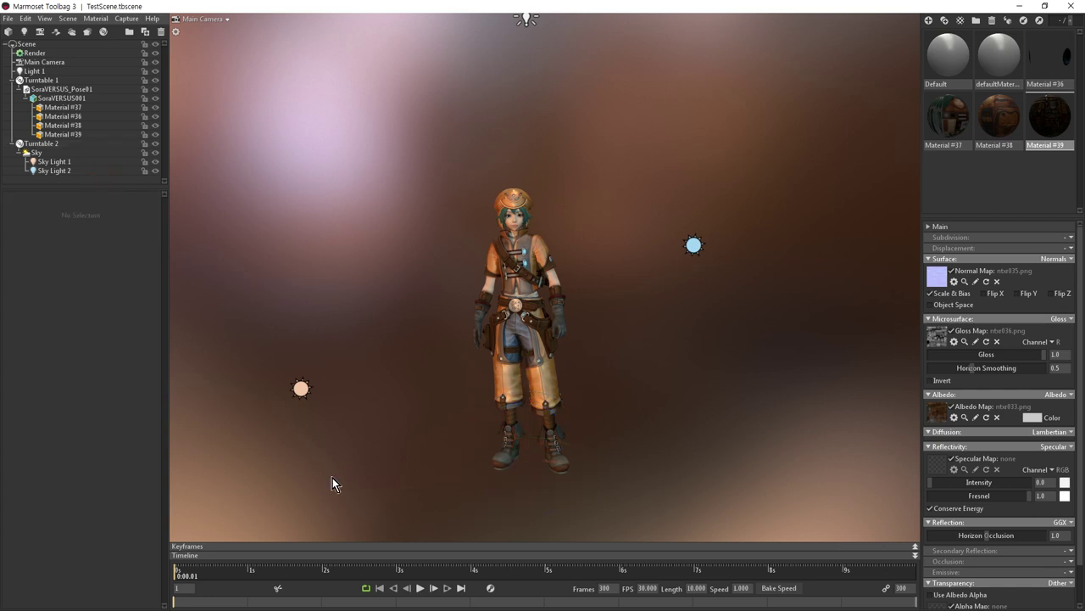
Play the character and sky turntables together, pause the playback and rewind it to the start.
left_click(420, 588)
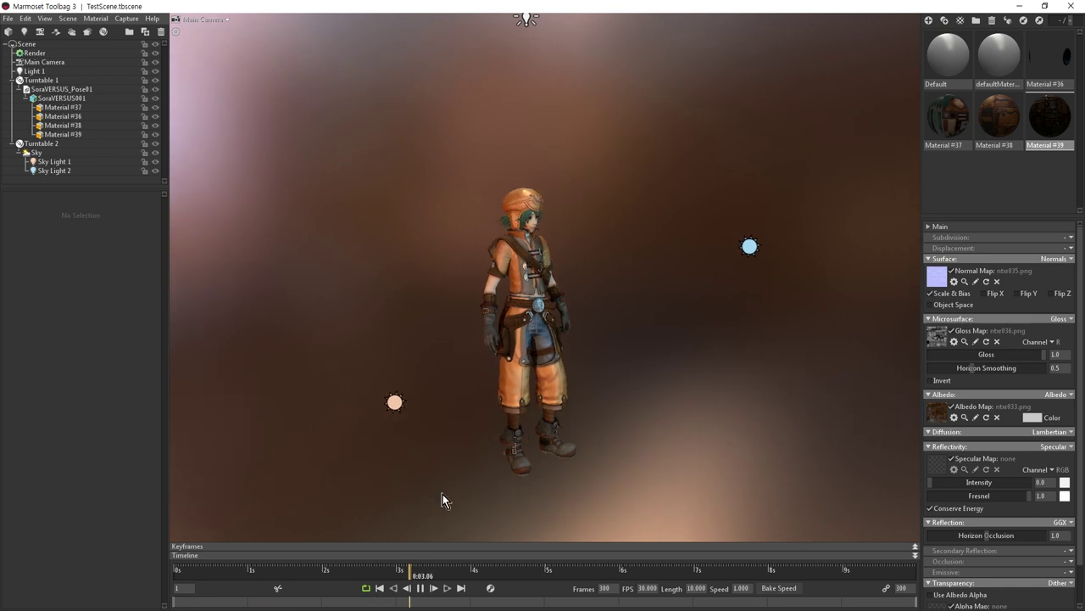
left_click(419, 589)
left_click(379, 588)
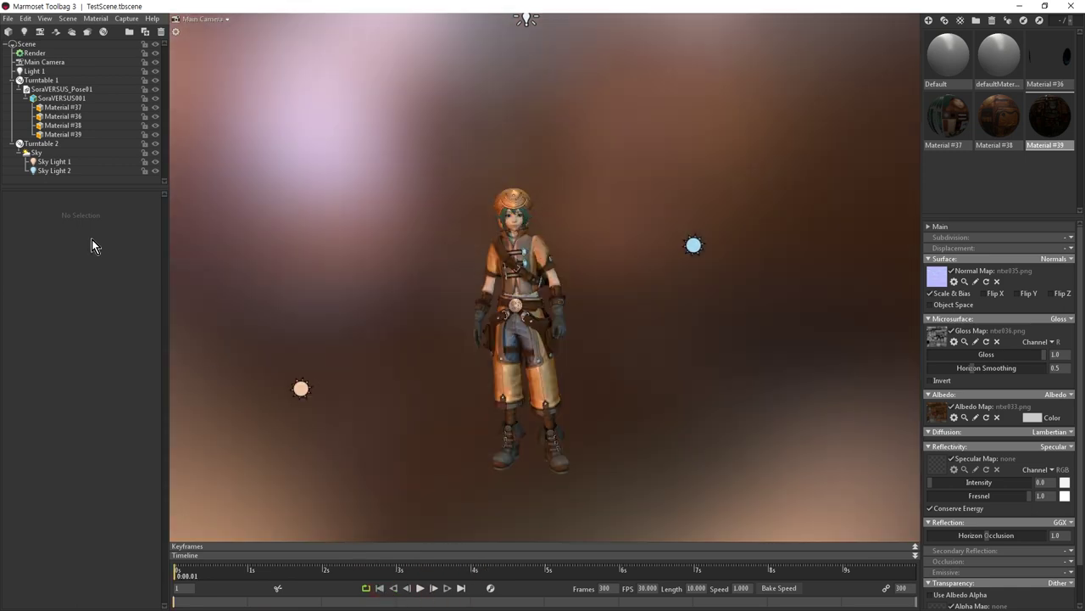
Try a spin rate of 50 on Turntable 2, playing the sky rotation and rewinding it to the start.
left_click(44, 145)
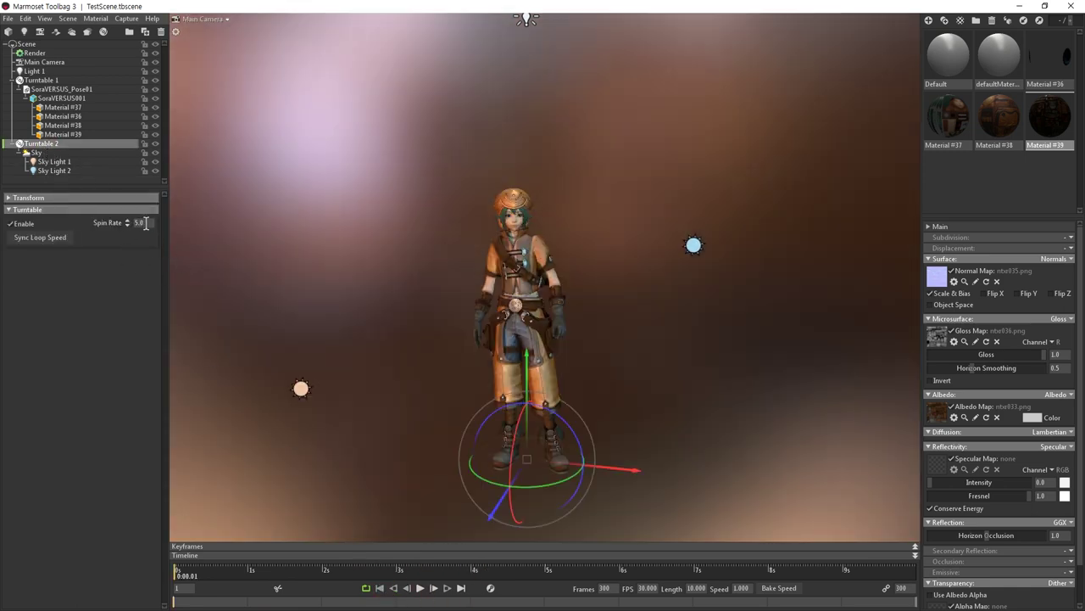
type("5")
left_click(419, 588)
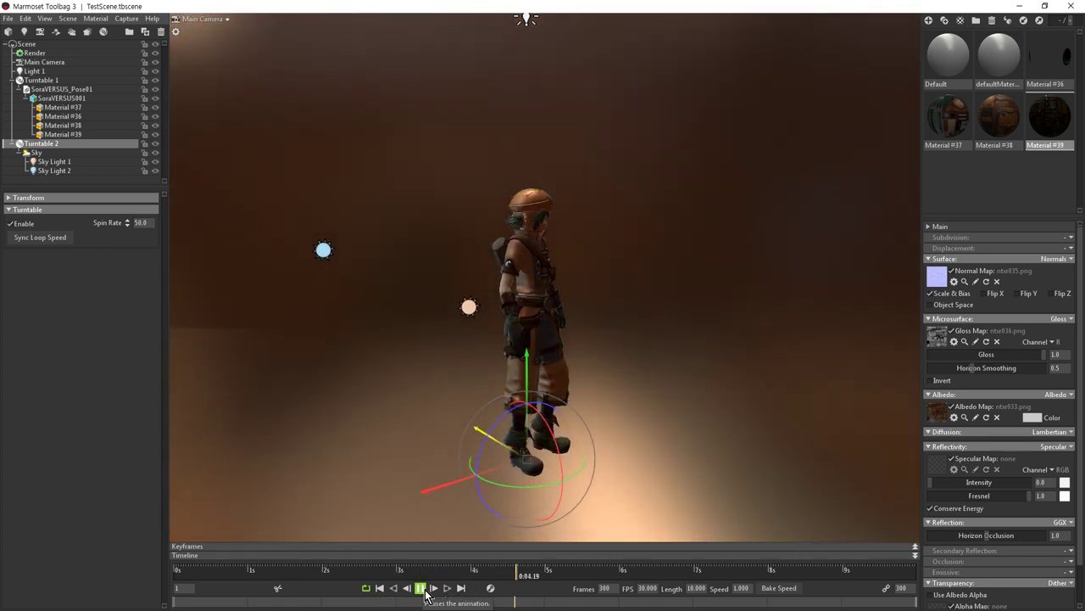
left_click(420, 588)
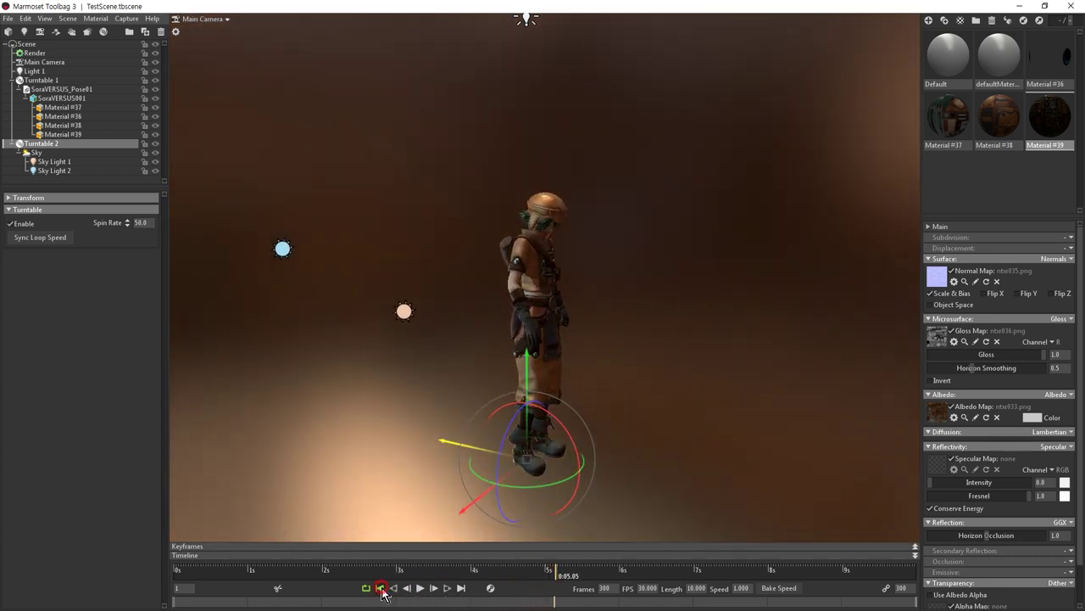
left_click(380, 587)
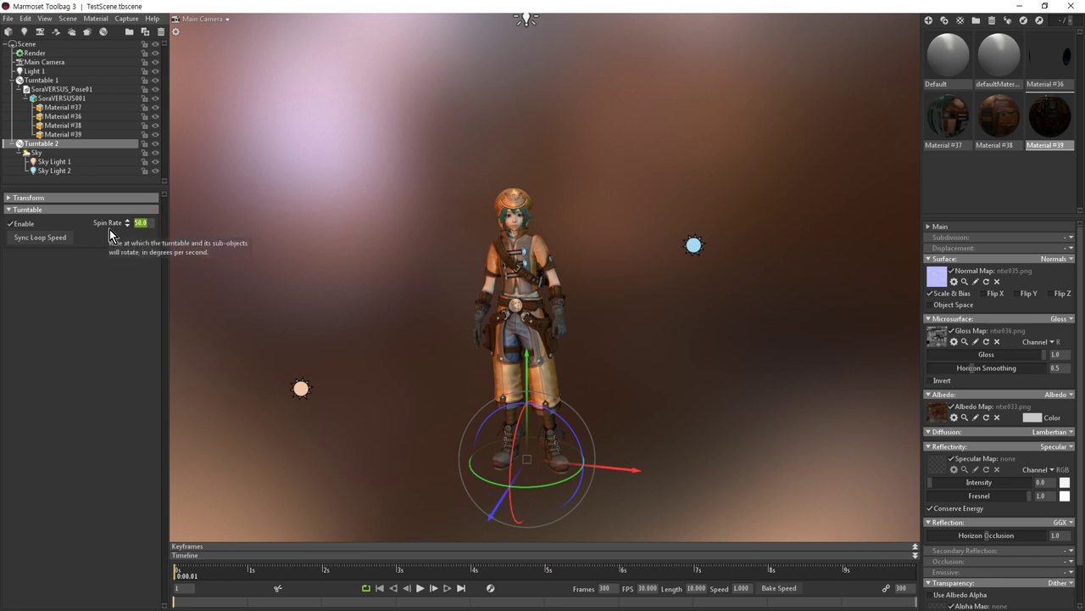
Set Turntable 2's spin rate to -50, play the reversed sky rotation and rewind it to the start.
type("-50")
key("Return")
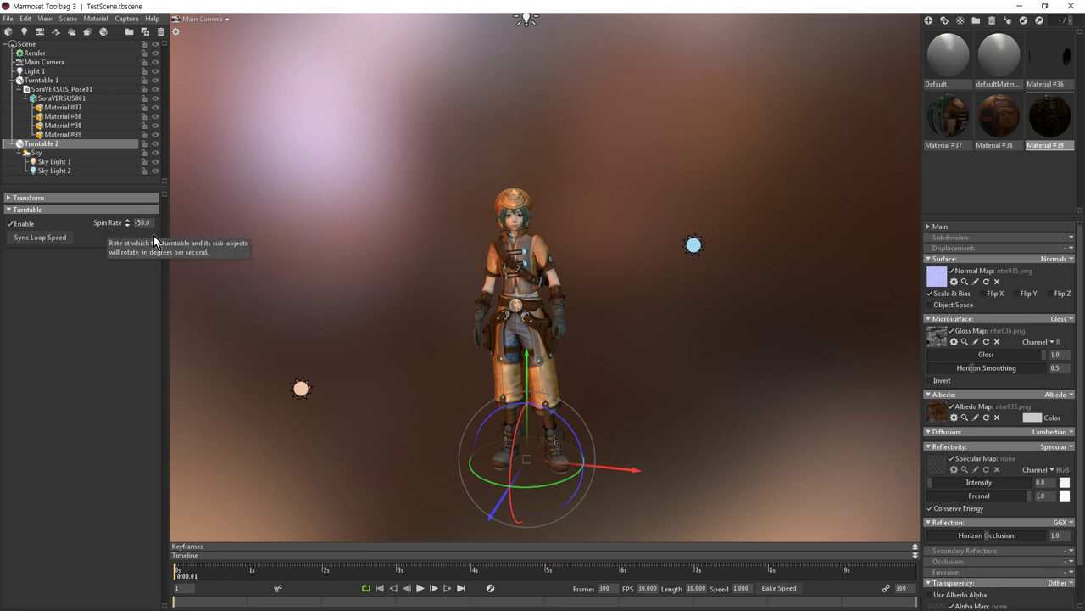
left_click(420, 588)
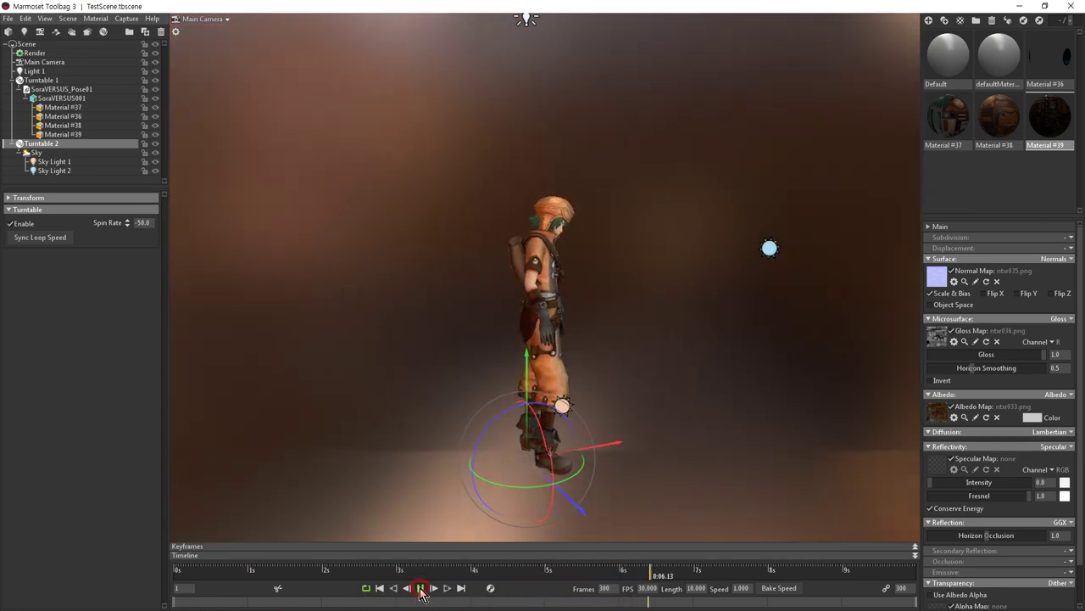
left_click(420, 588)
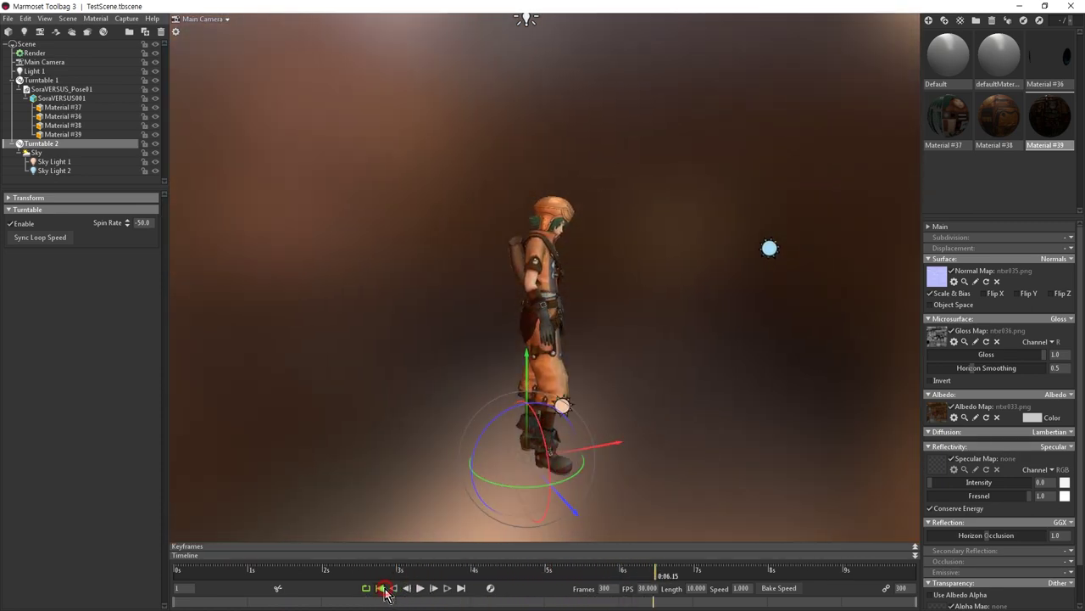
left_click(379, 588)
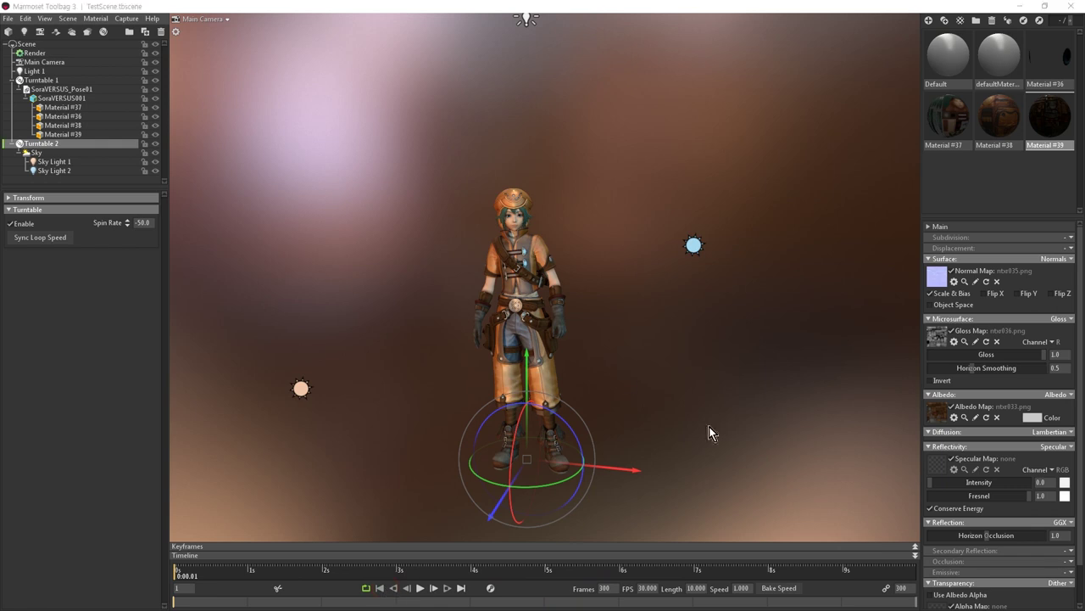
Add a fog object to the scene and delete it again.
left_click(72, 34)
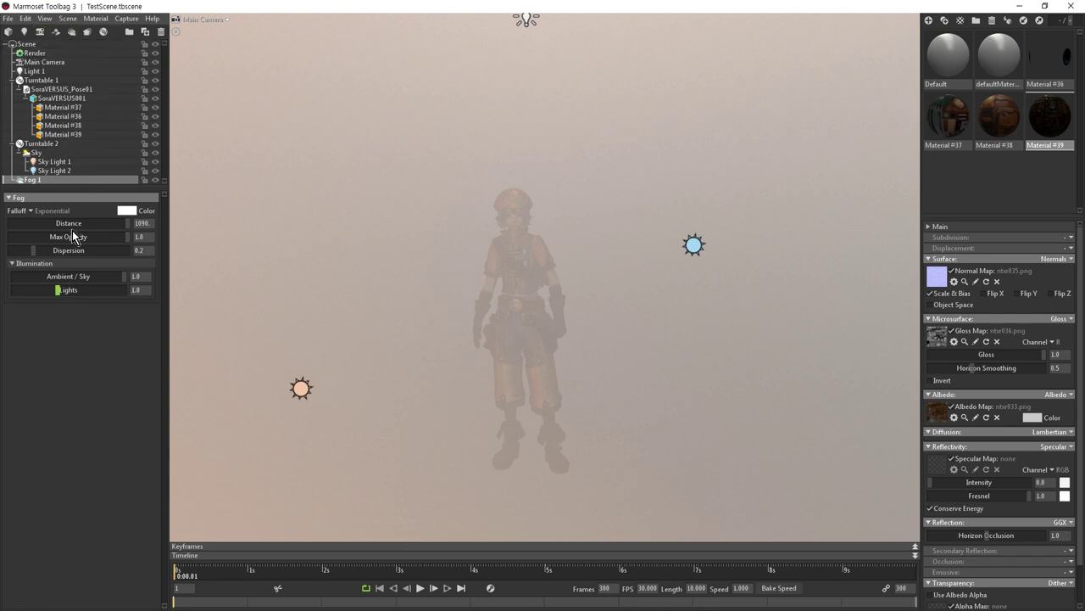
left_click(160, 32)
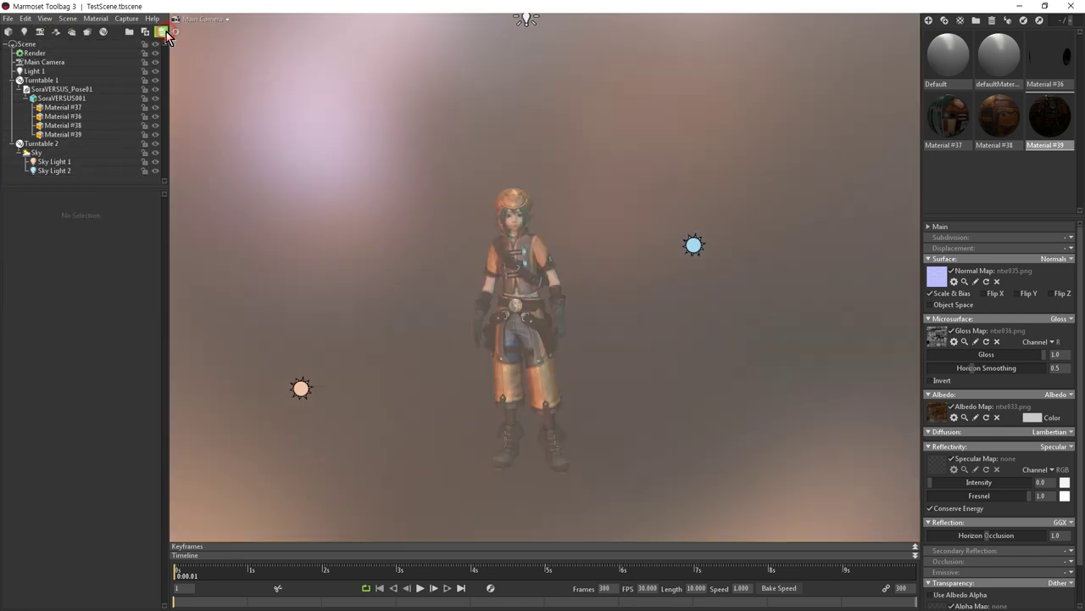
Enable global illumination in the Render settings, with brightness about 1.601 and voxel scene fit about 0.885.
left_click(35, 52)
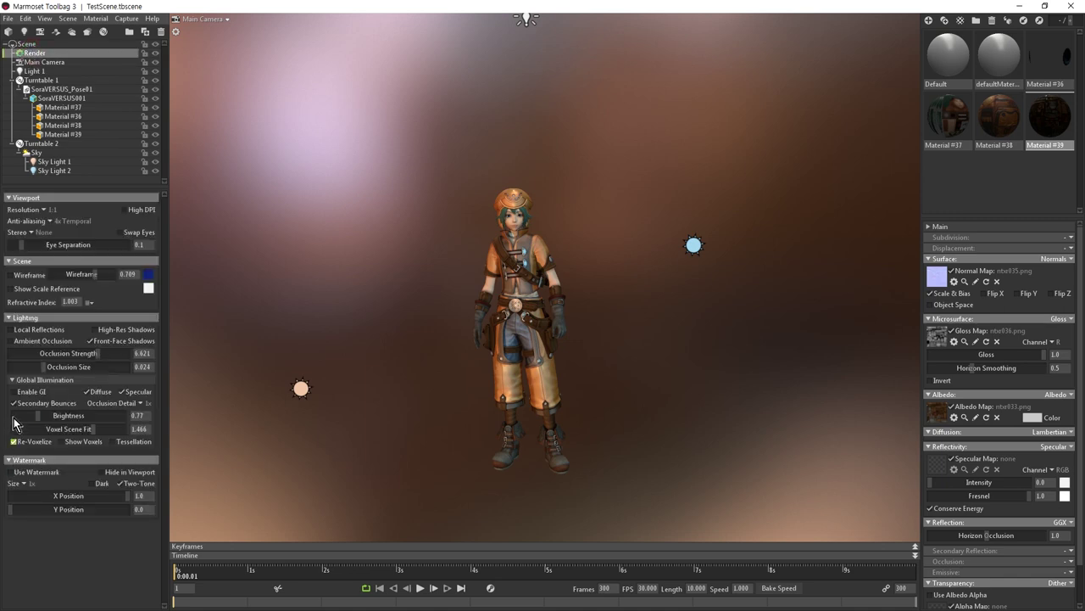
left_click(32, 395)
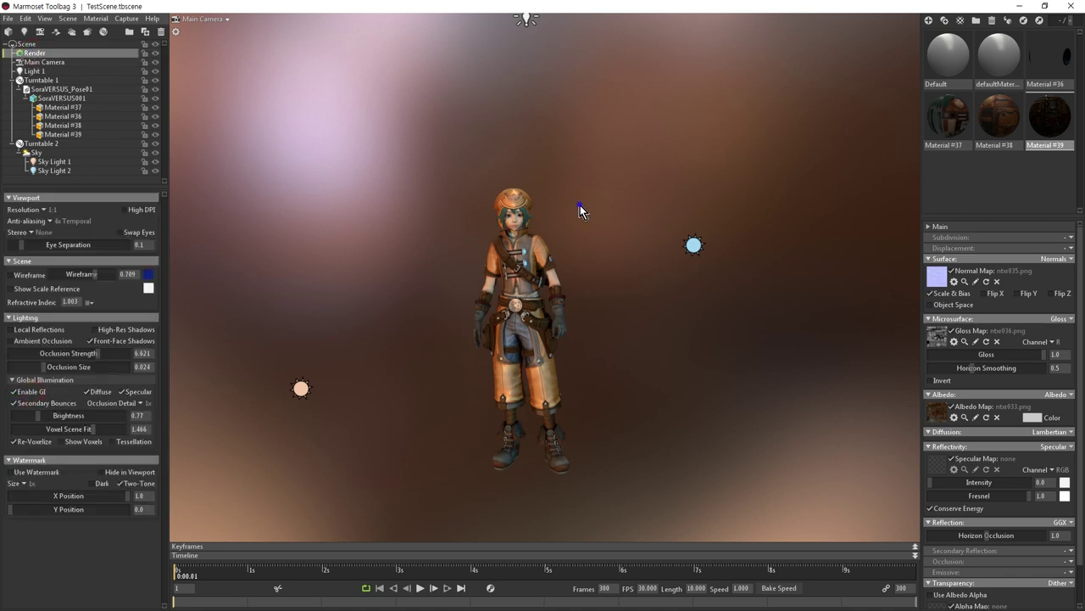
right_click_drag(580, 205, 619, 255)
left_click_drag(619, 255, 635, 278)
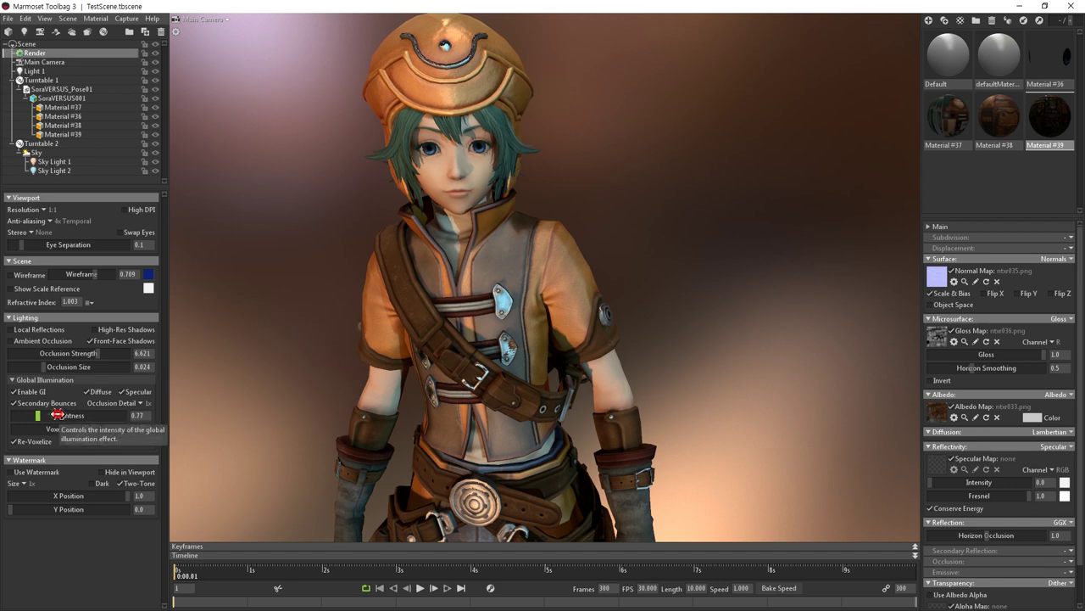
mouse_move(67, 415)
left_mouse_down()
mouse_move(48, 415)
mouse_move(70, 429)
mouse_move(33, 429)
mouse_move(58, 429)
left_mouse_up()
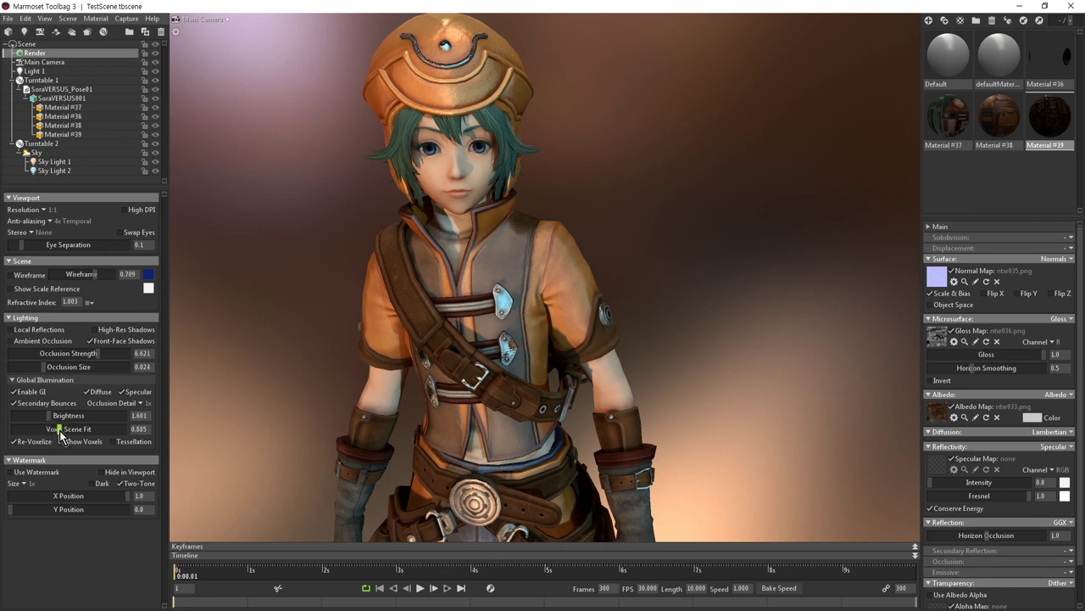
Enable local reflections in the Render lighting settings and inspect them on the character's buckles and clasps.
left_click(45, 333)
right_click_drag(406, 400, 427, 393)
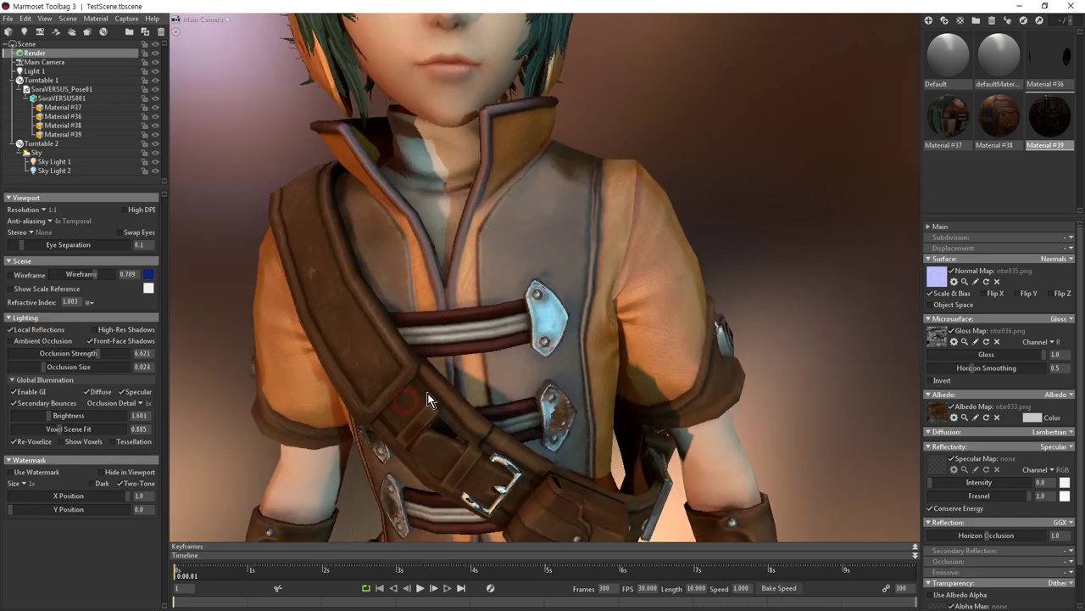
left_click_drag(428, 392, 440, 390)
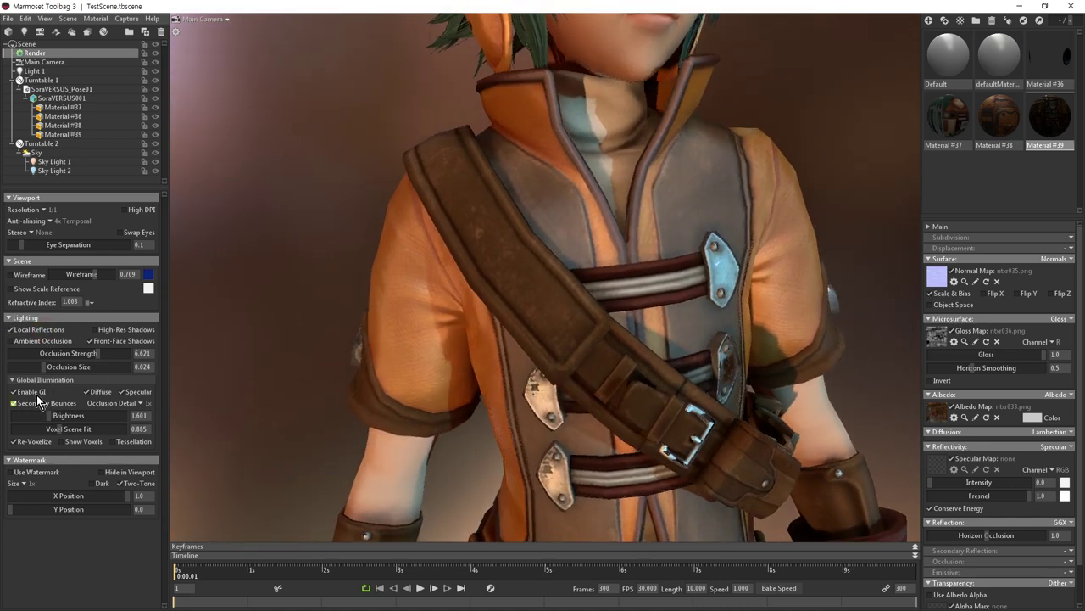
left_click(27, 331)
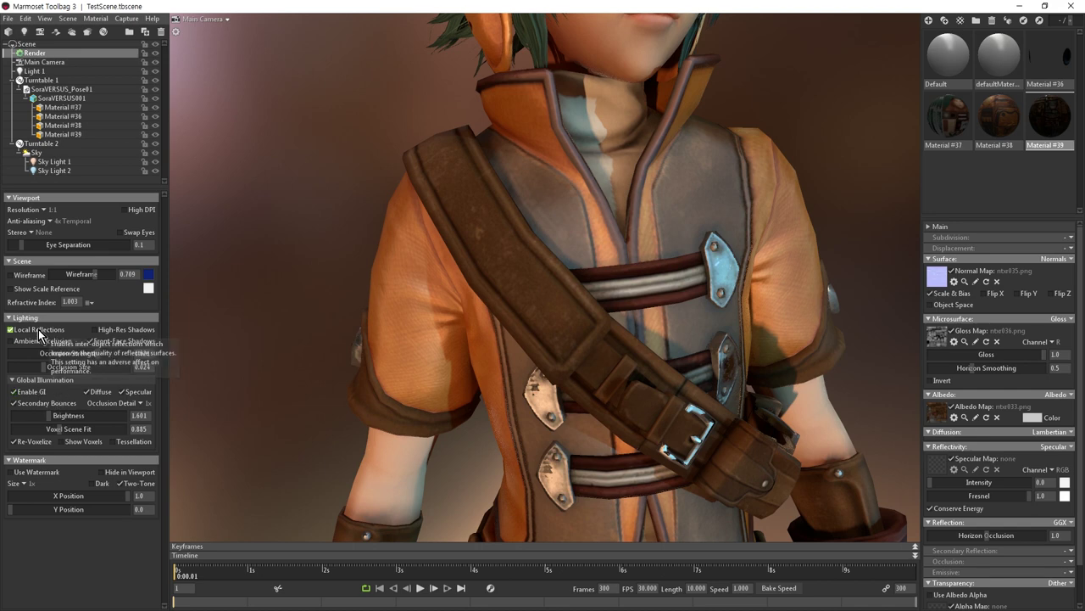
Enable high-res shadows and ambient occlusion in the Render lighting settings, and lower the occlusion strength.
left_click(104, 333)
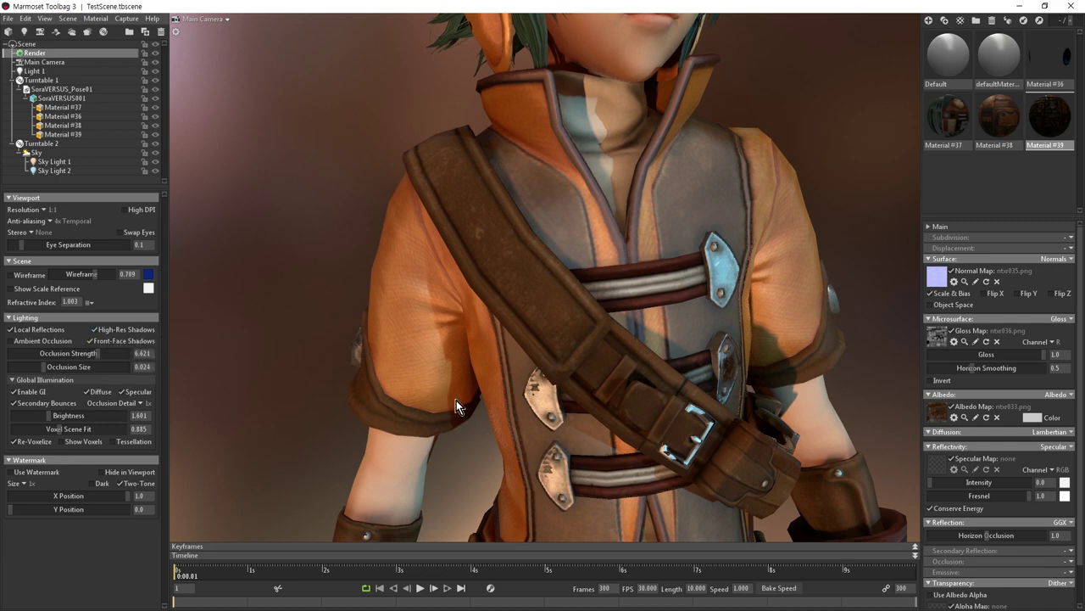
left_click(24, 343)
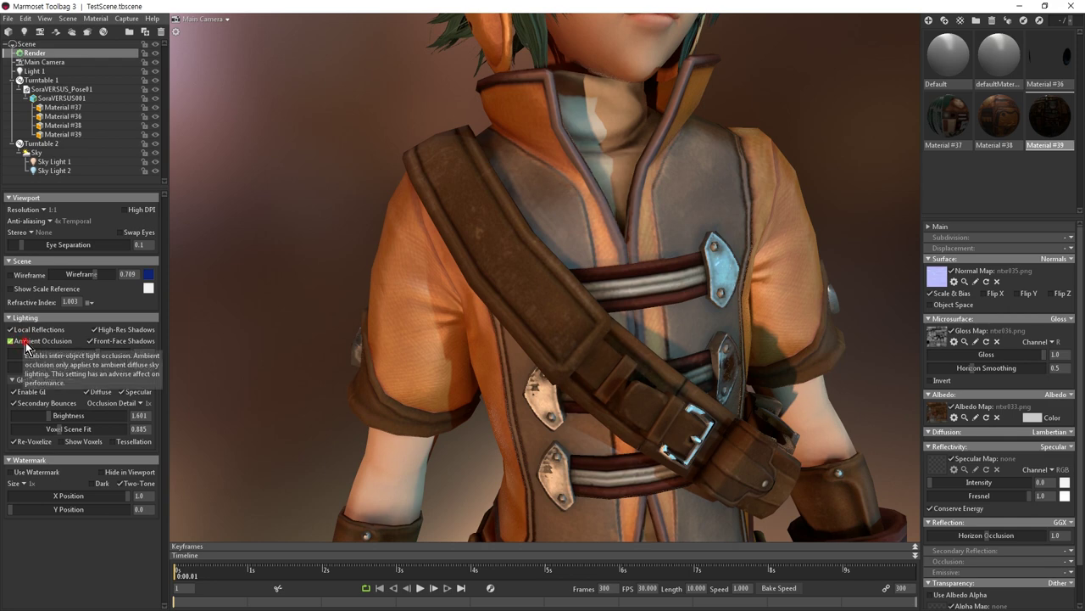
scroll(440, 338, "down", 5)
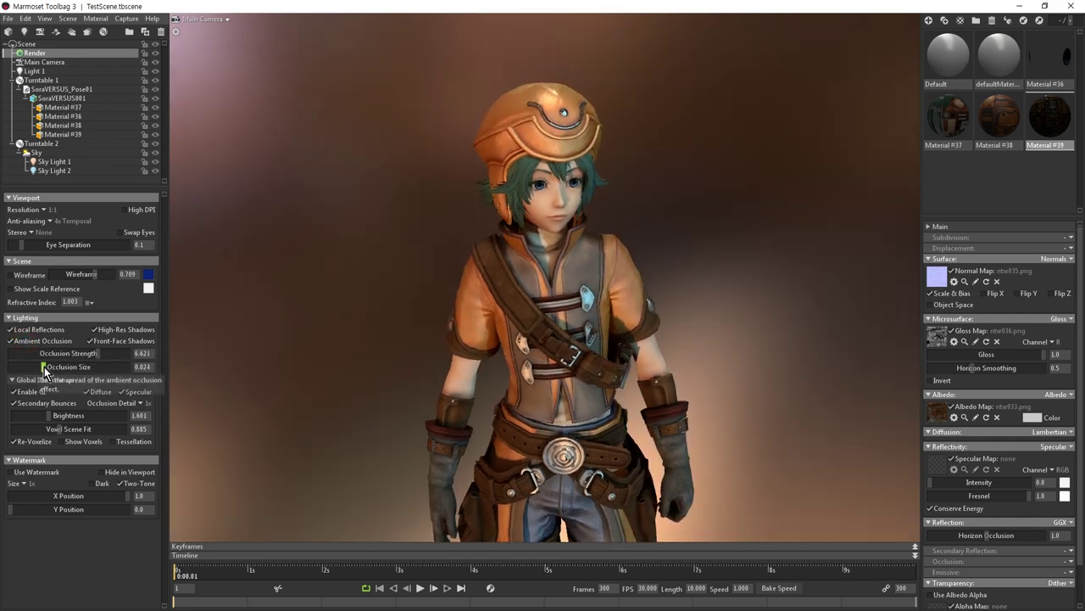
left_click_drag(76, 354, 29, 353)
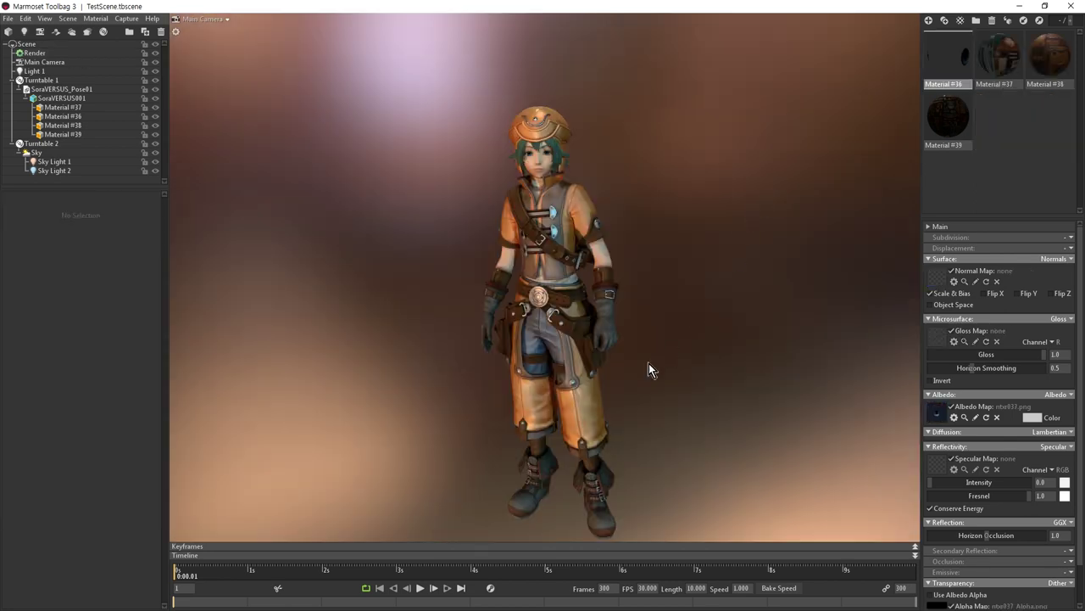
Frame the whole character and review the settings of the scene, render, camera, light, turntable, character and sky objects.
middle_click_drag(699, 404, 695, 364)
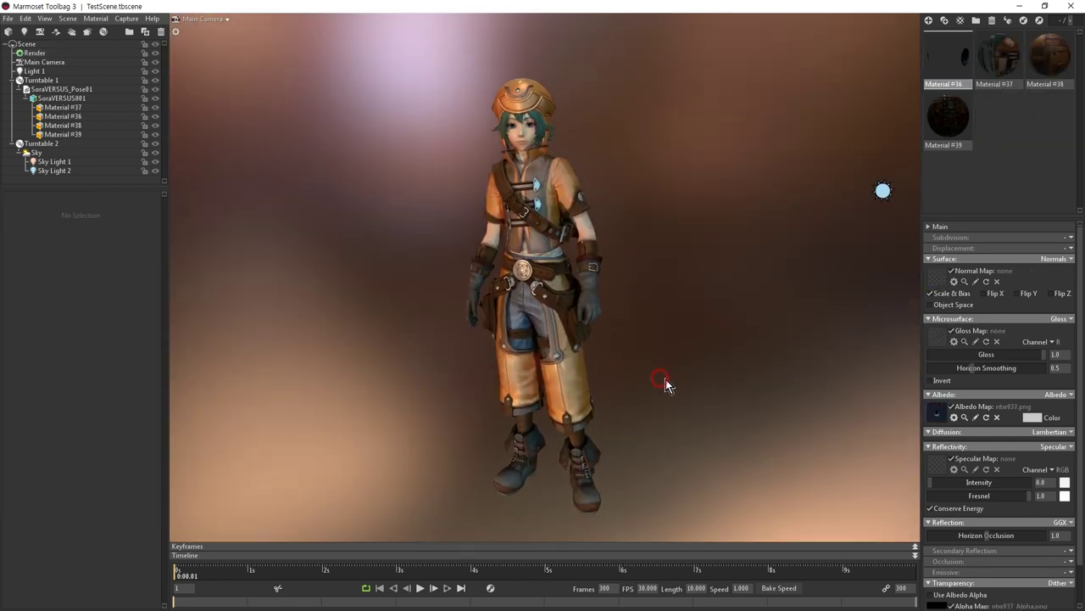
left_click_drag(665, 379, 672, 379)
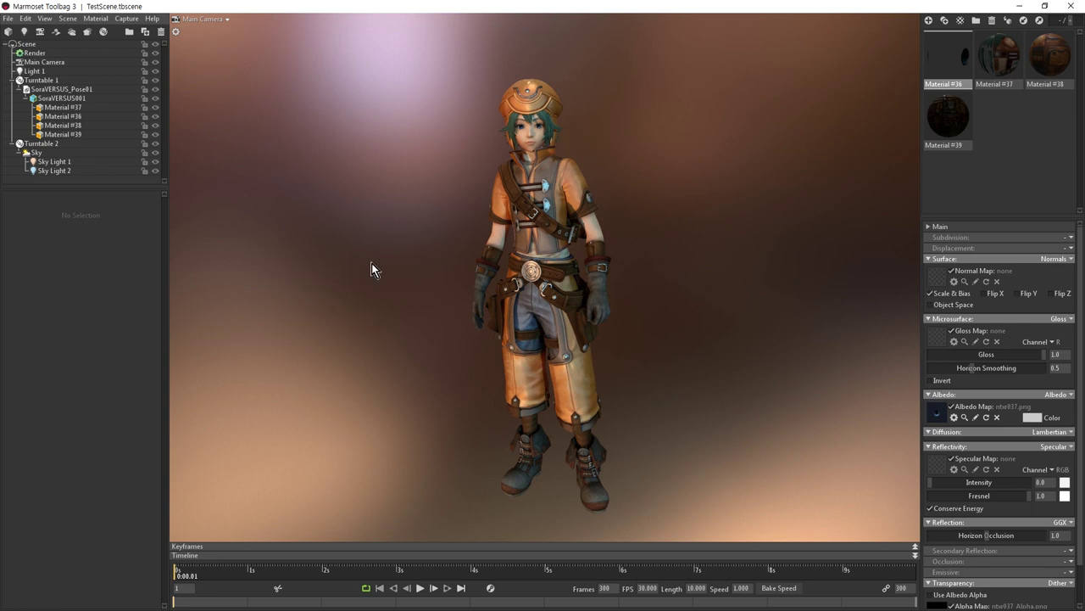
left_click(30, 45)
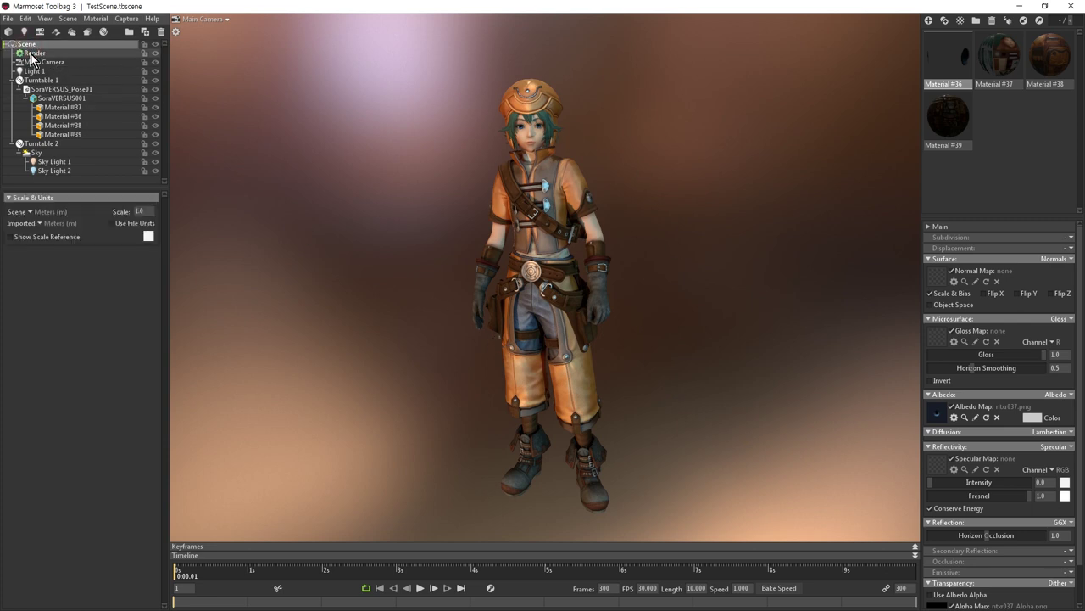
left_click(32, 53)
left_click(43, 62)
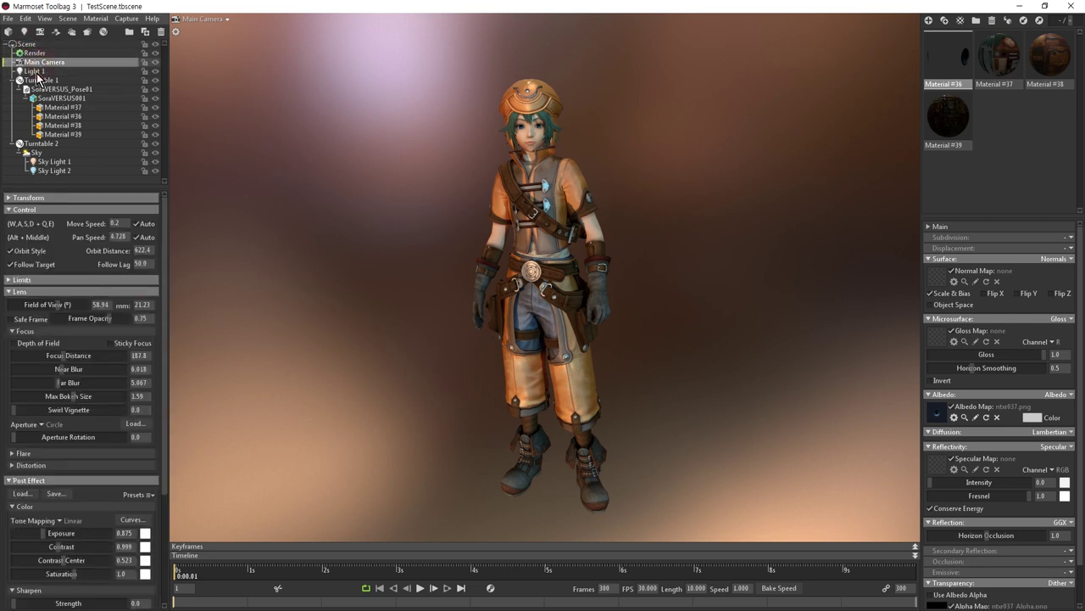
left_click(34, 71)
left_click(38, 79)
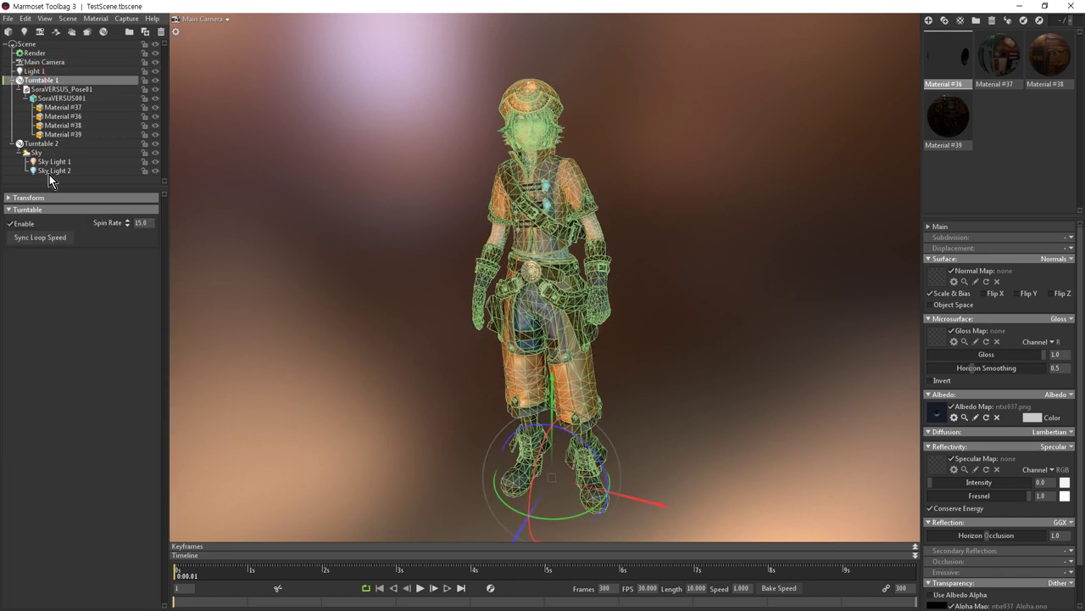
left_click(60, 89)
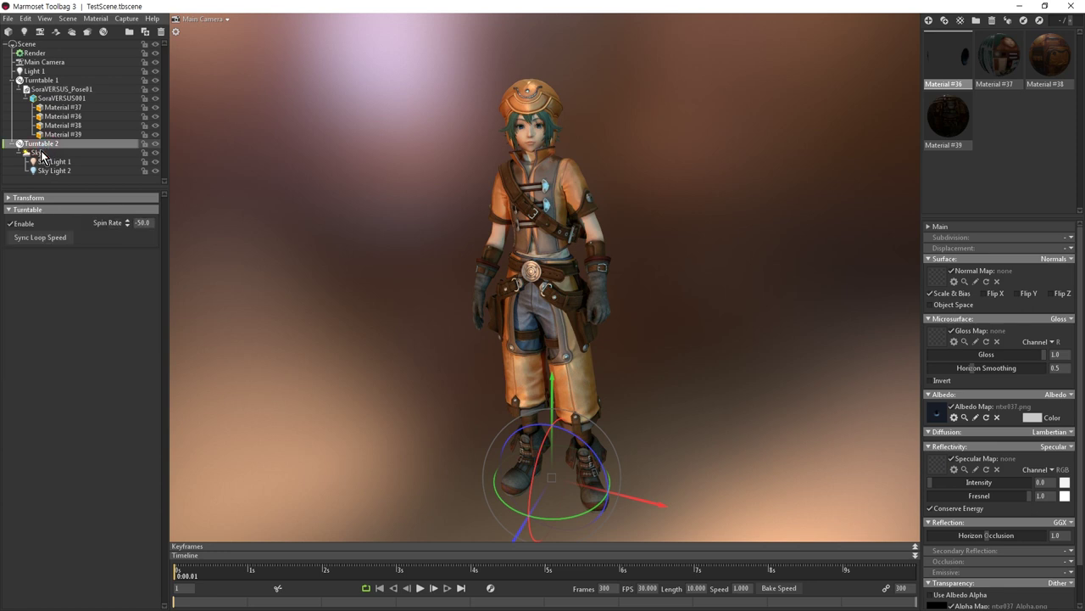
left_click(38, 153)
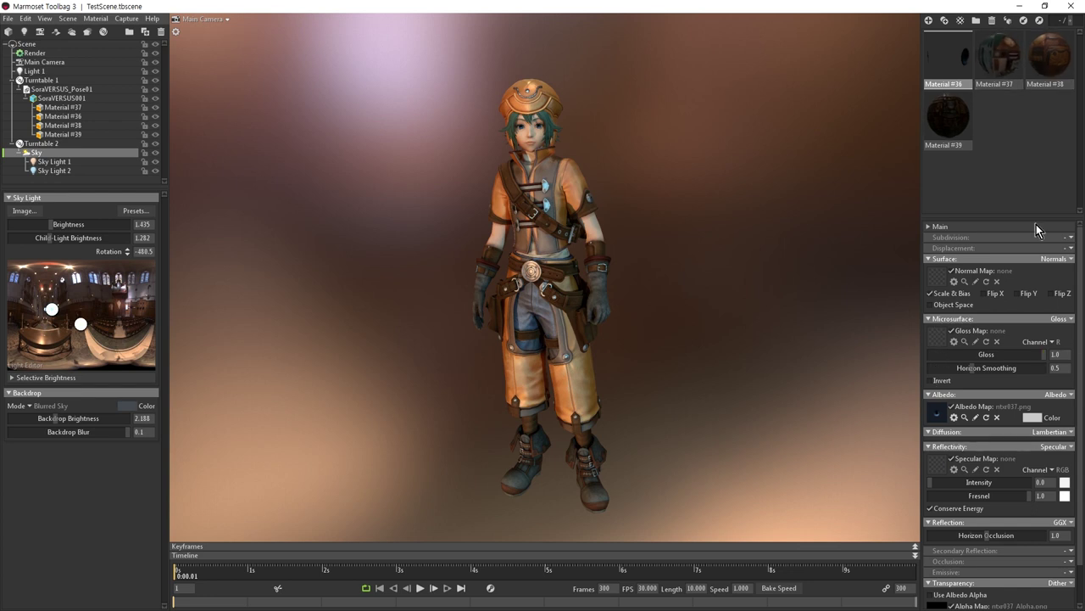
Examine Material #39 and the image file browser of its normal map, closing the browser without choosing a file.
left_click(955, 119)
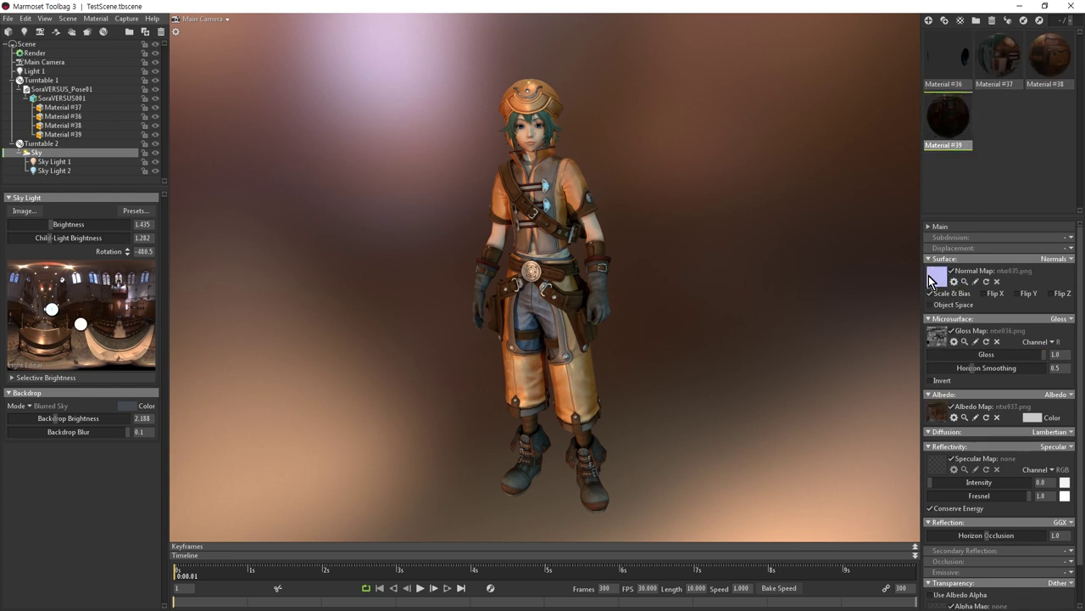
left_click(940, 278)
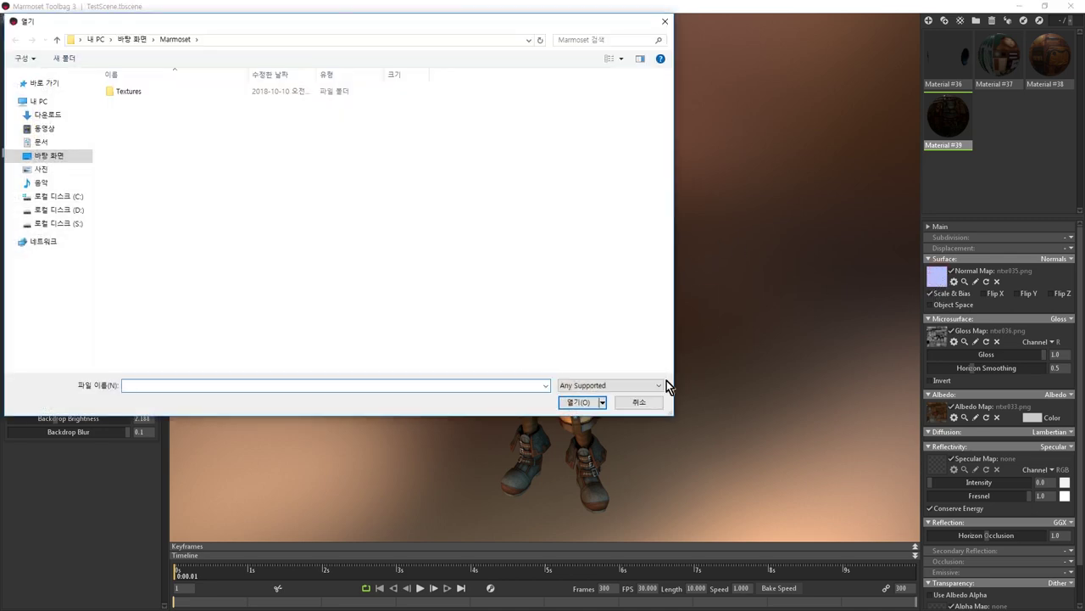
left_click(646, 402)
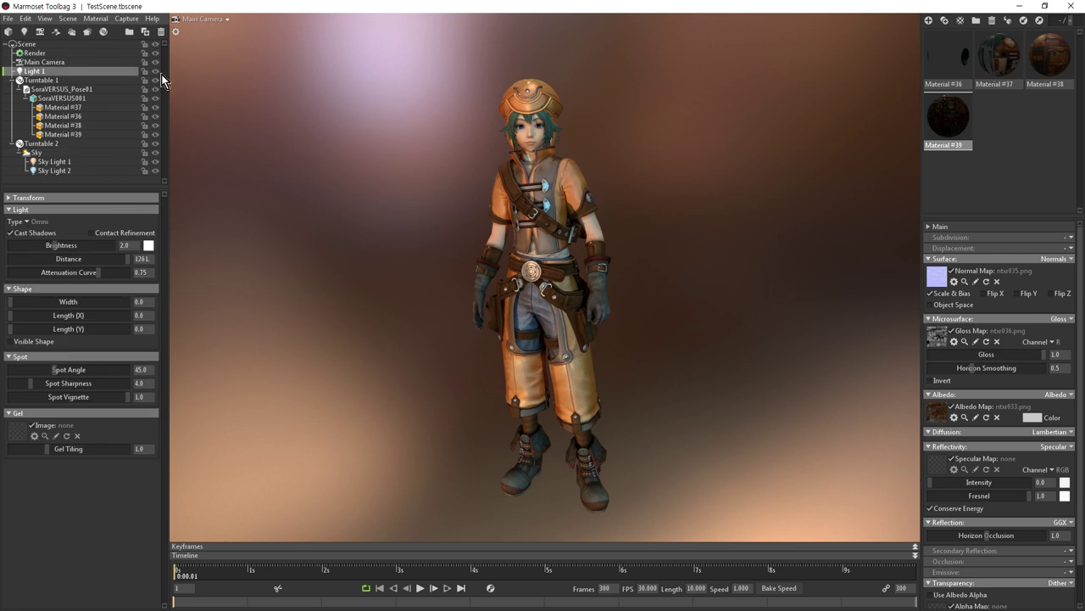
left_click(6, 18)
mouse_move(123, 109)
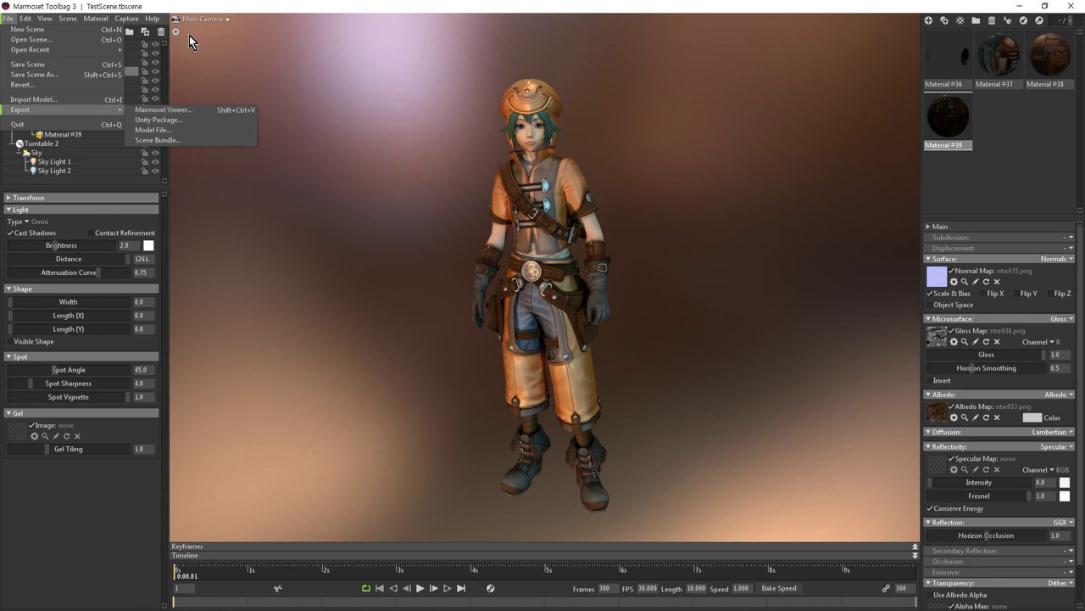
left_click(125, 17)
left_click(126, 18)
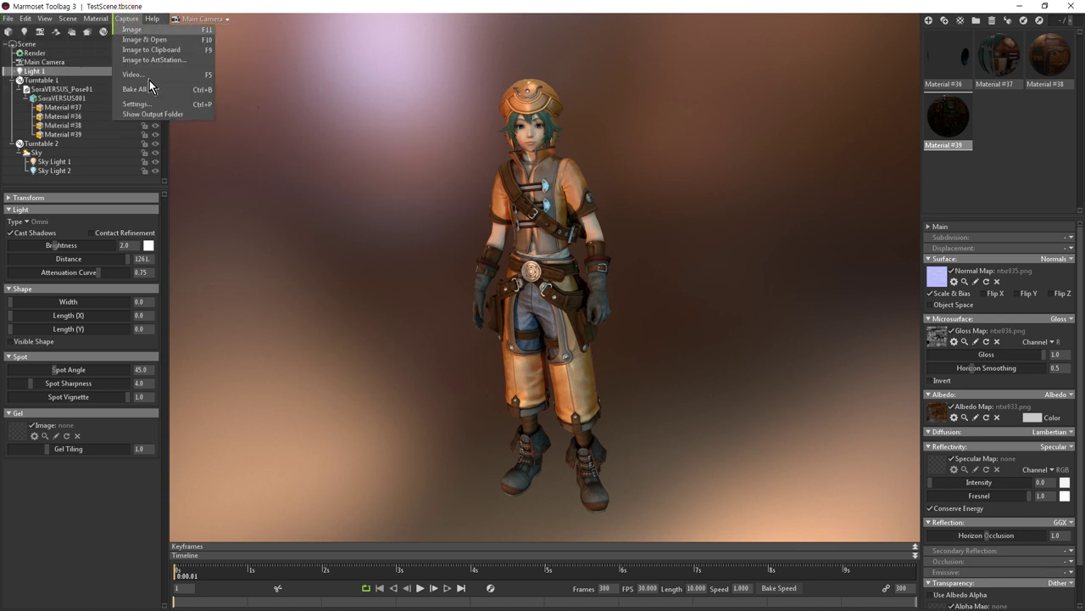
left_click(421, 213)
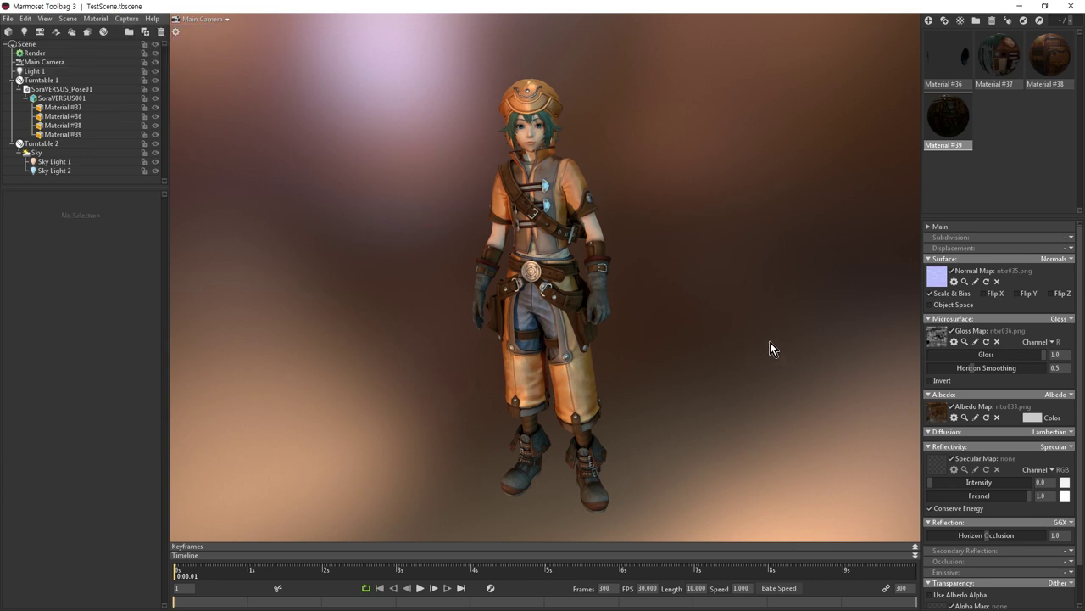